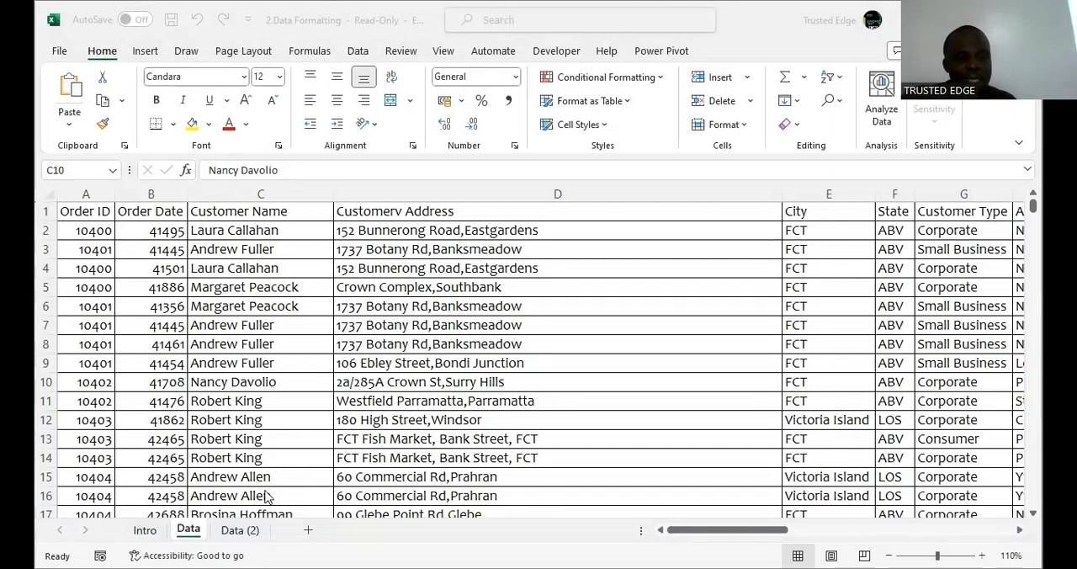
# Compare the plain Data (2) sheet with the formatted Data sheet, examining the gridlines around the customer name and address cells.
pyautogui.click(243, 532)
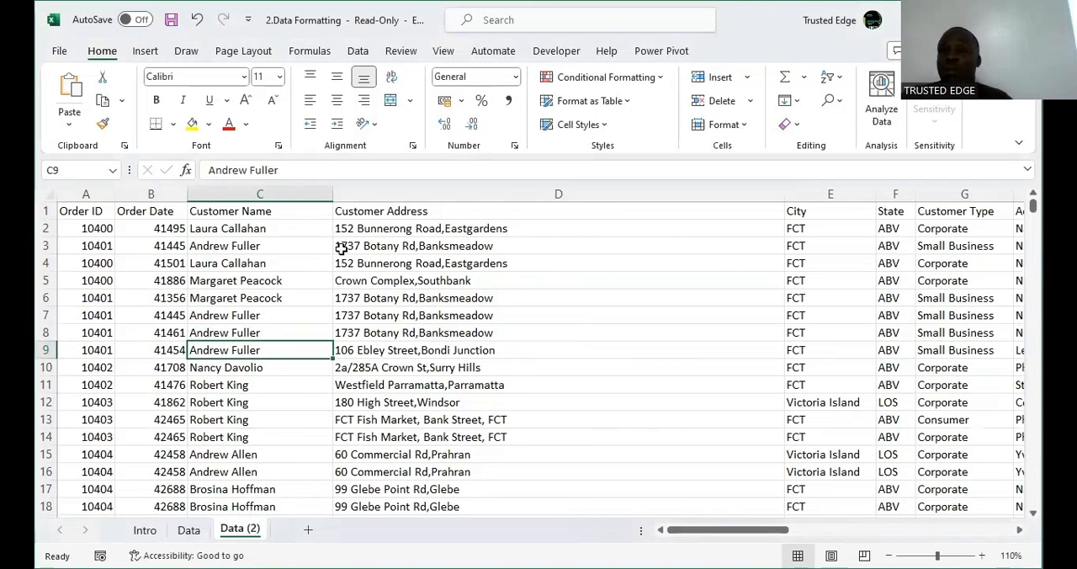
pyautogui.moveTo(352, 249); pyautogui.dragTo(313, 227)
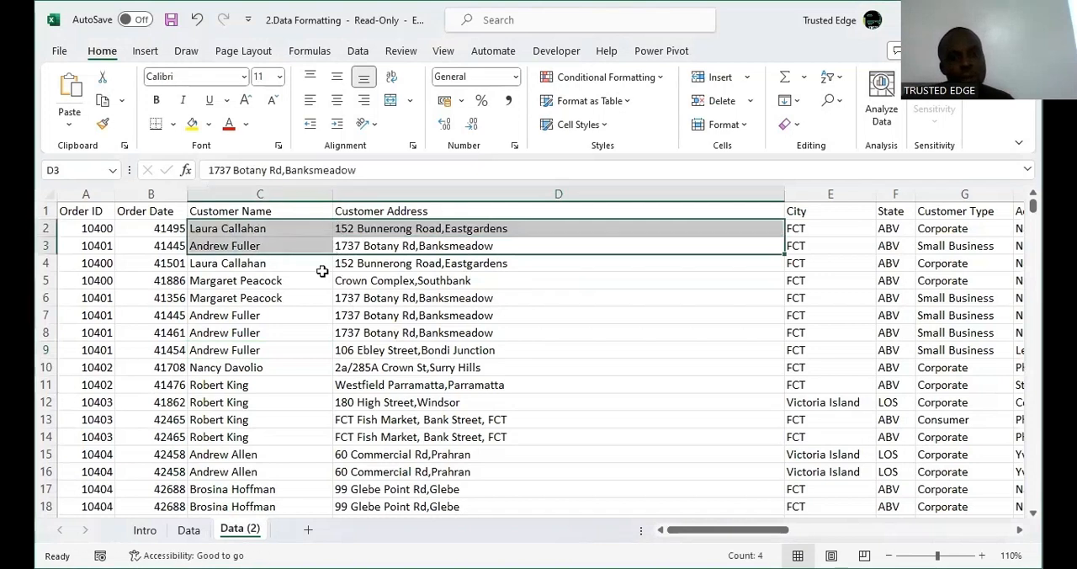
pyautogui.click(319, 280)
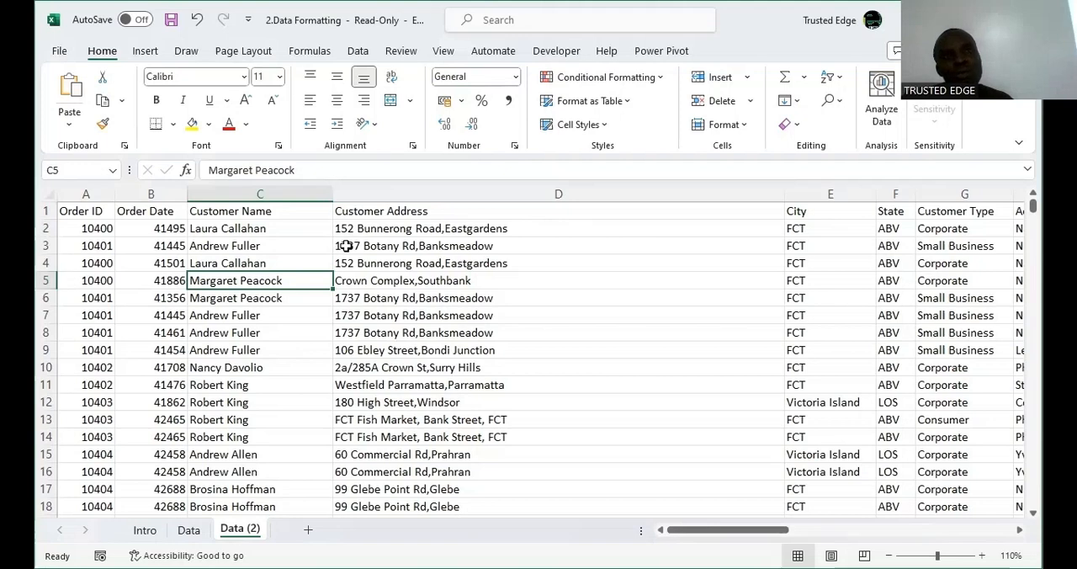
pyautogui.click(189, 529)
pyautogui.click(239, 528)
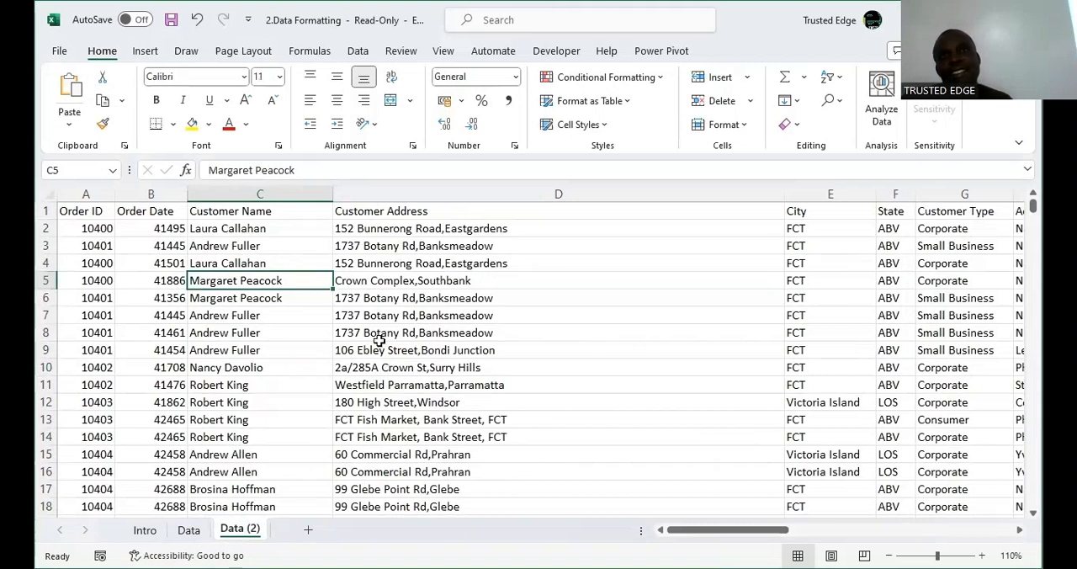
pyautogui.click(337, 234)
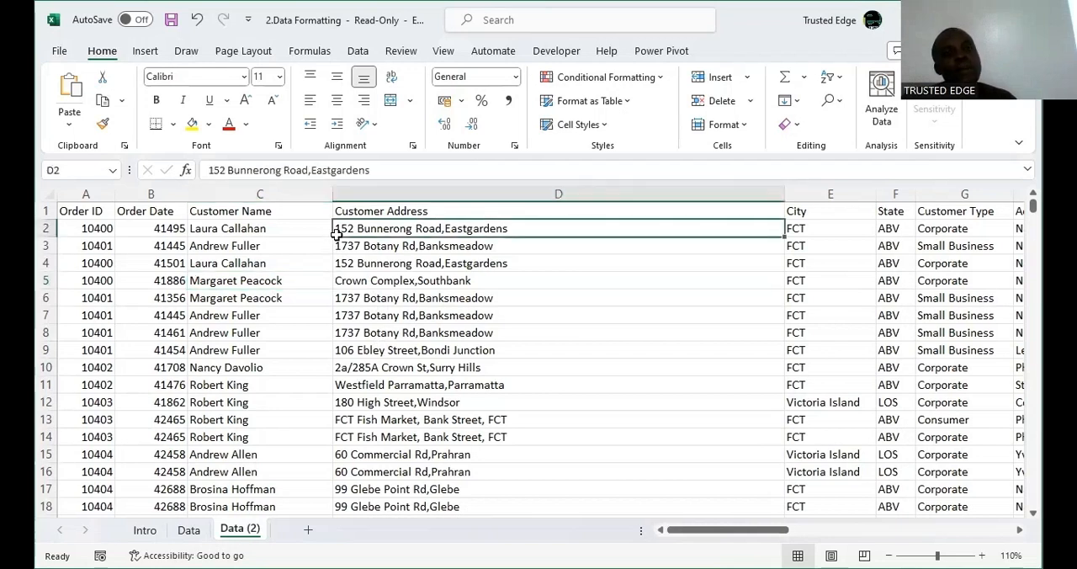
pyautogui.moveTo(336, 234); pyautogui.dragTo(337, 283)
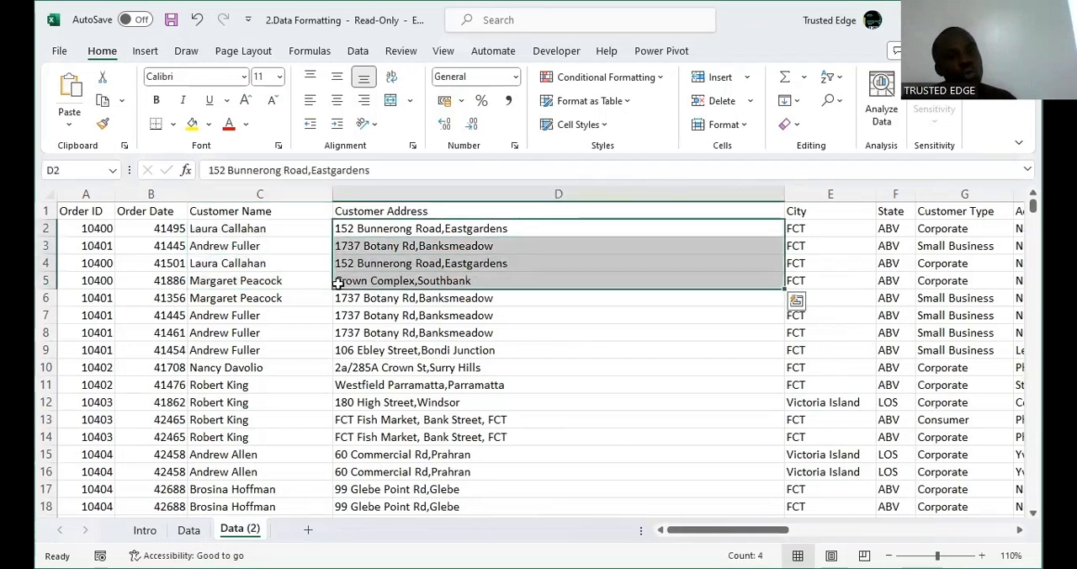
pyautogui.click(337, 283)
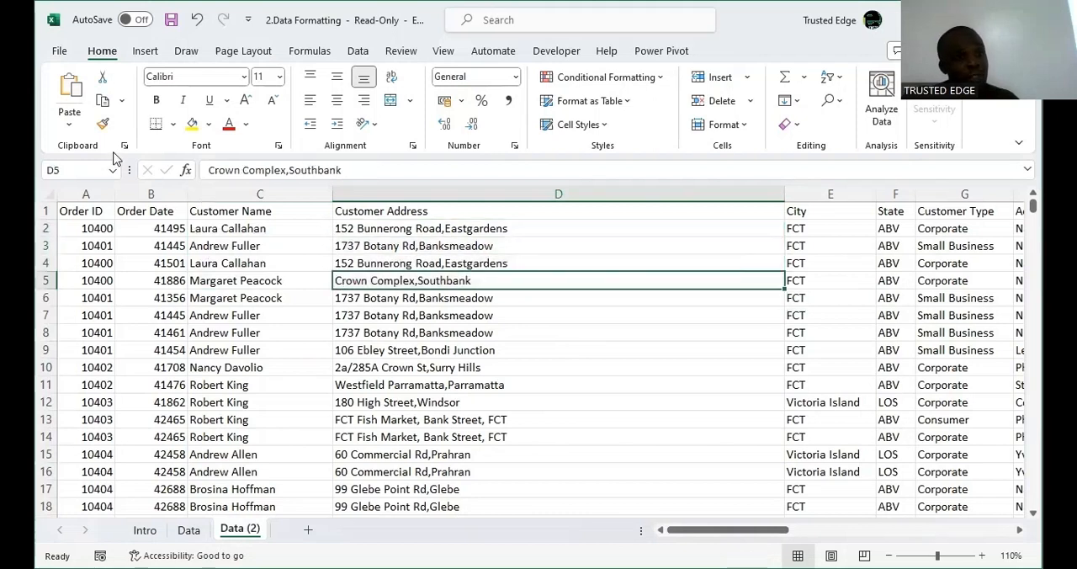
# Turn off gridline printing for the Data (2) sheet in its page setup and return to the worksheet.
pyautogui.click(59, 51)
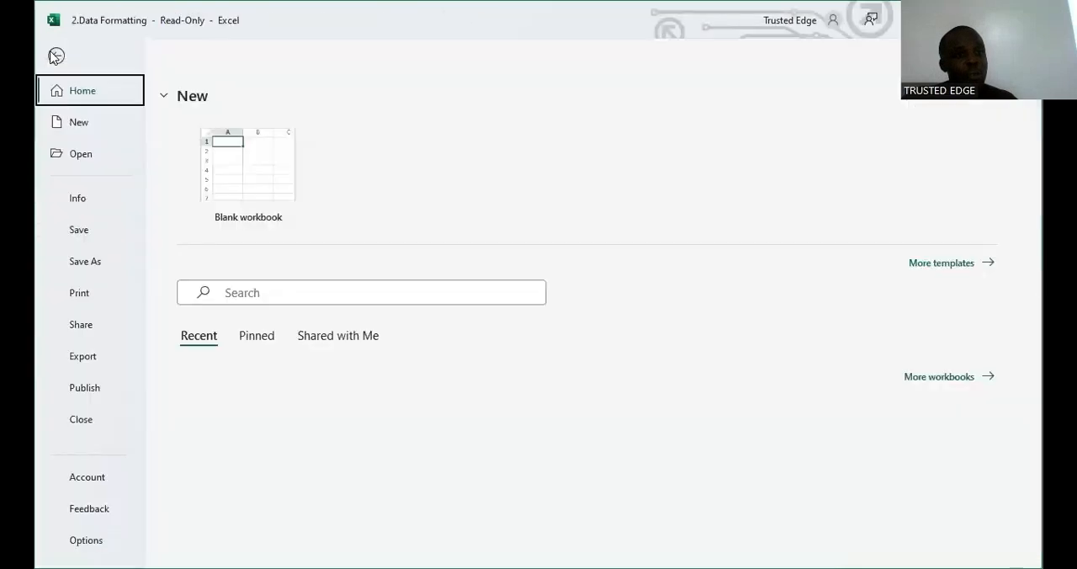
pyautogui.click(104, 297)
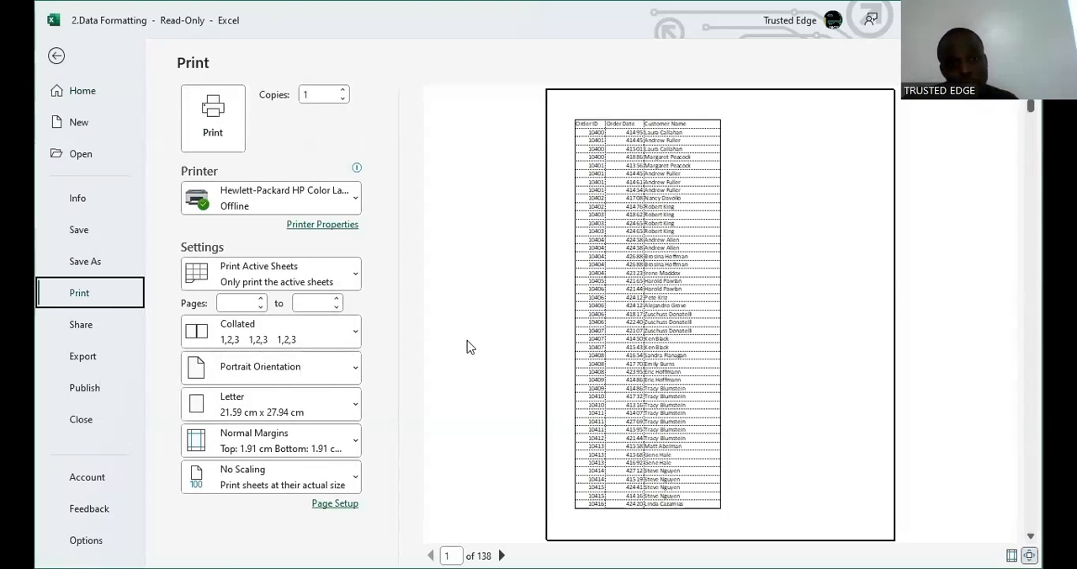
pyautogui.click(342, 502)
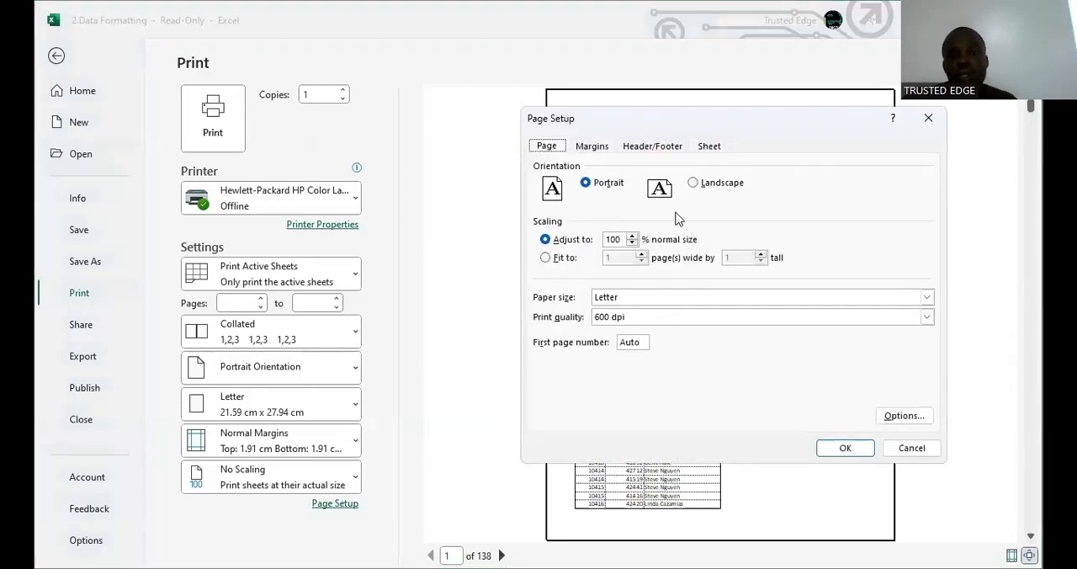
pyautogui.click(665, 150)
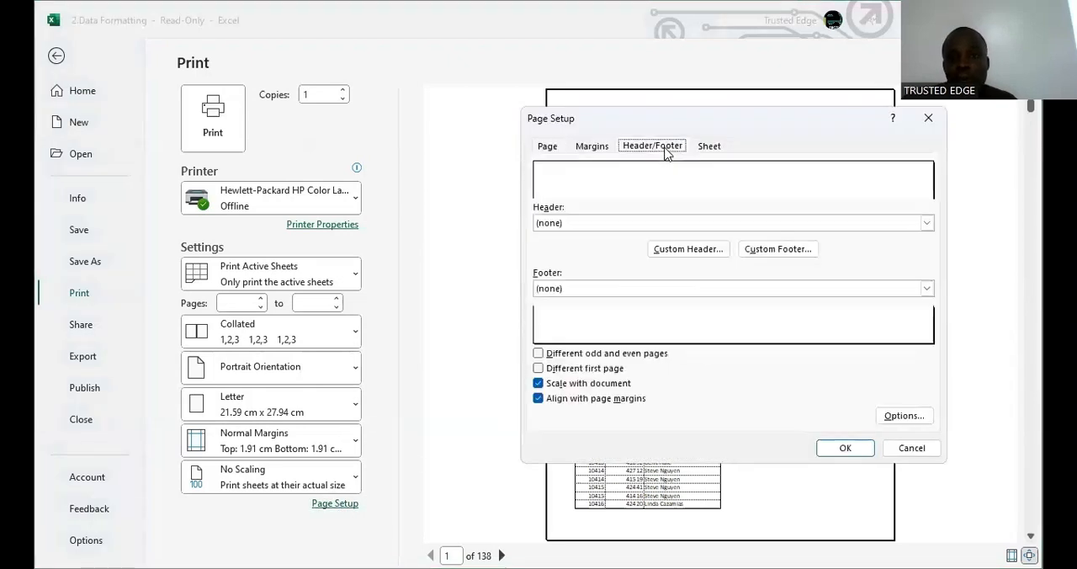
pyautogui.click(709, 148)
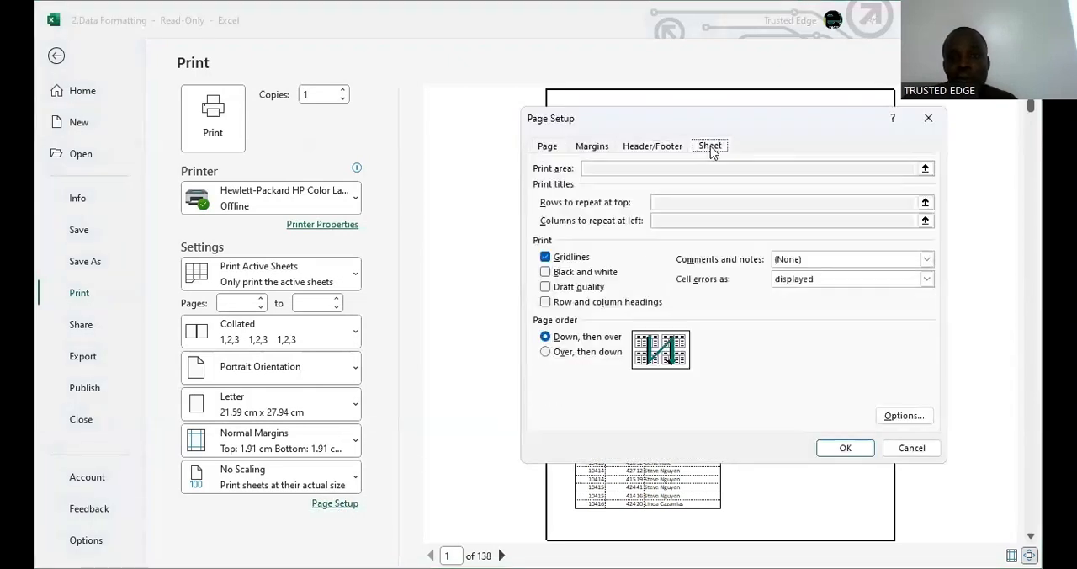
pyautogui.click(545, 256)
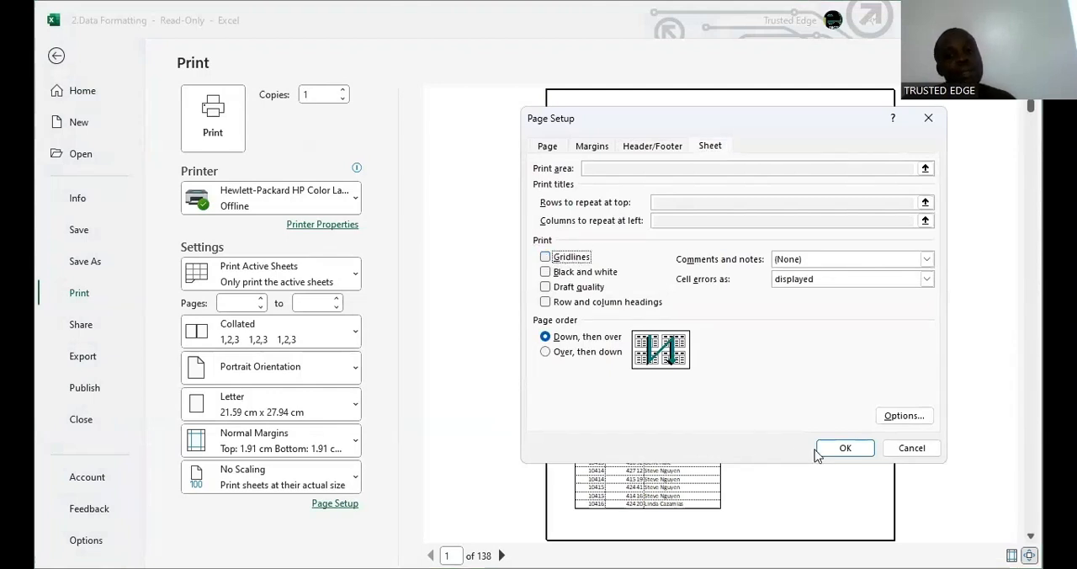
pyautogui.click(844, 450)
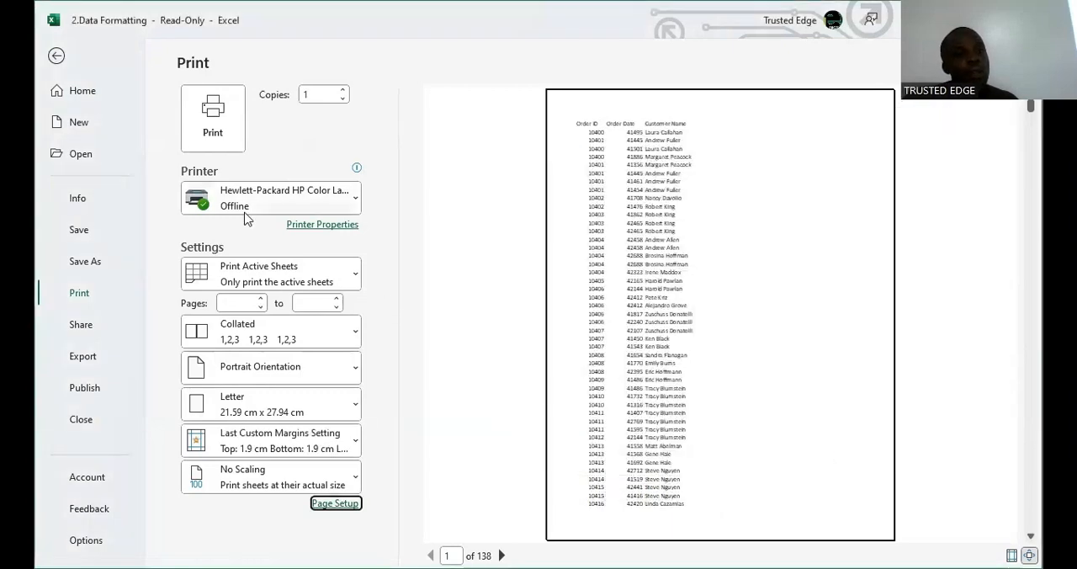
pyautogui.click(58, 57)
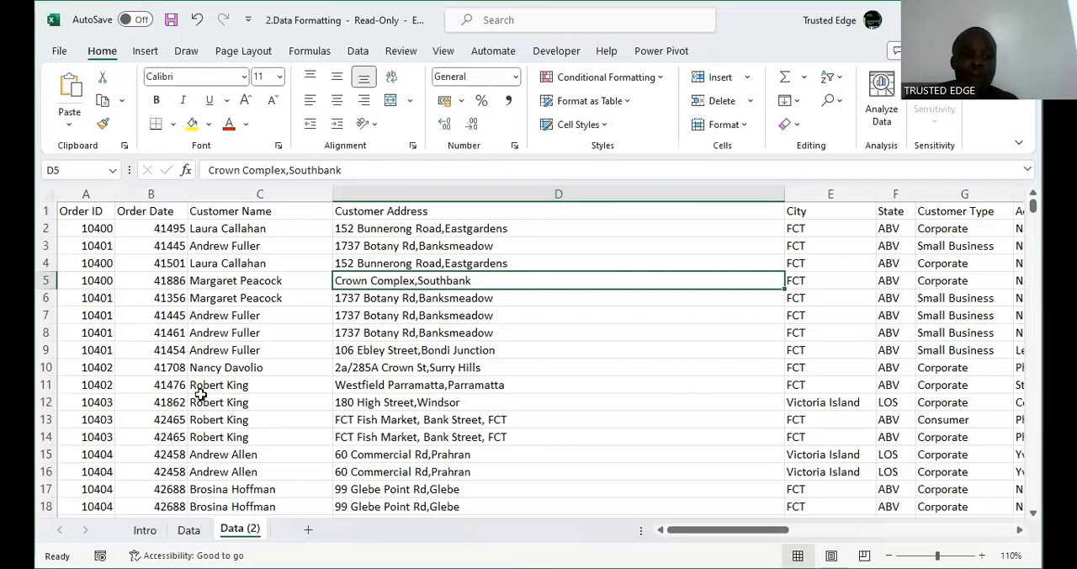
# Review the Data sheet's font and borders as the model for formatting, and return to the Data (2) sheet.
pyautogui.click(190, 530)
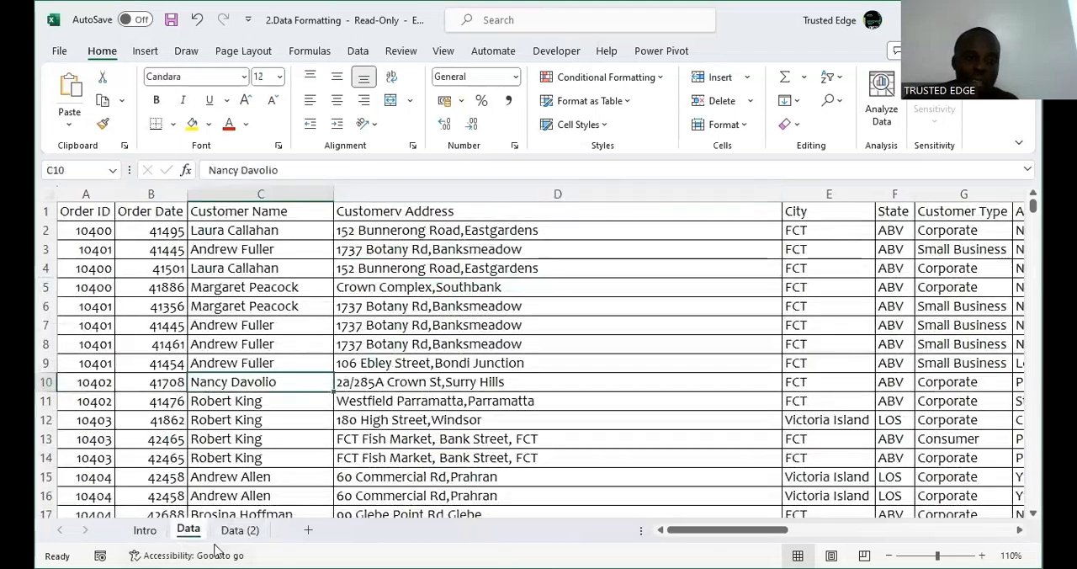
pyautogui.click(241, 529)
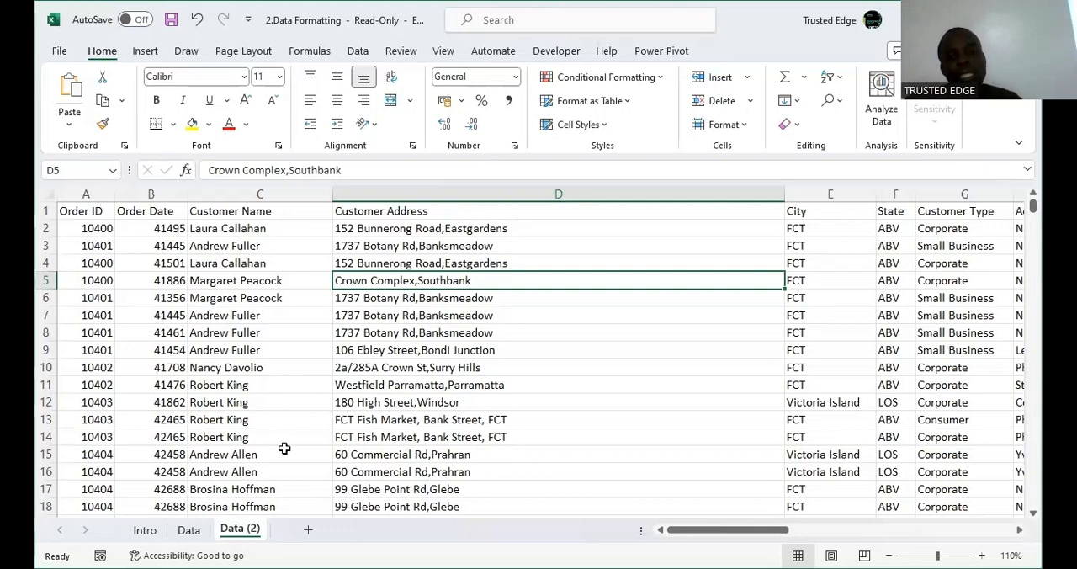
pyautogui.click(192, 530)
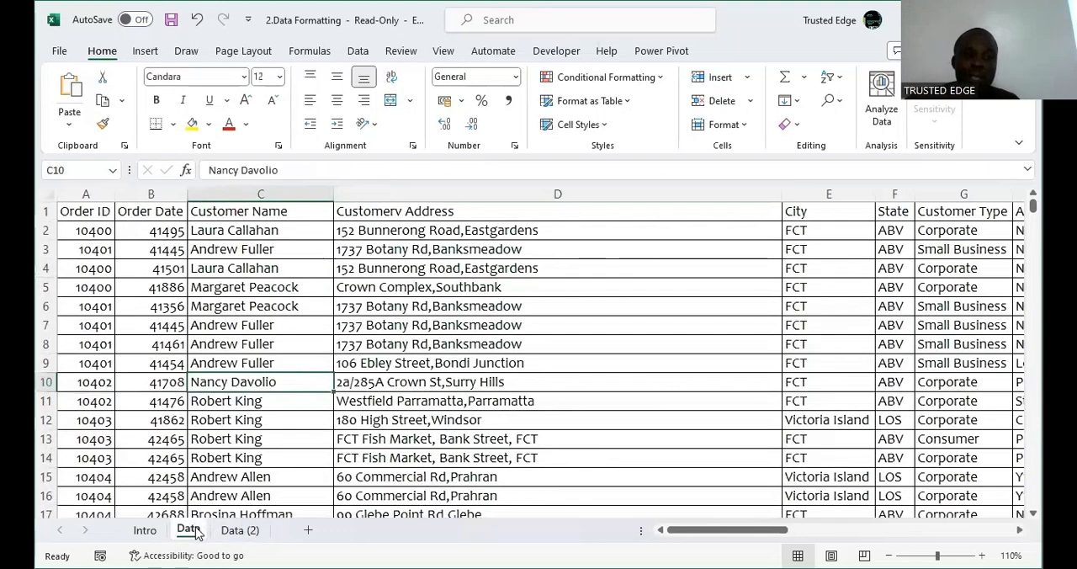
pyautogui.click(239, 534)
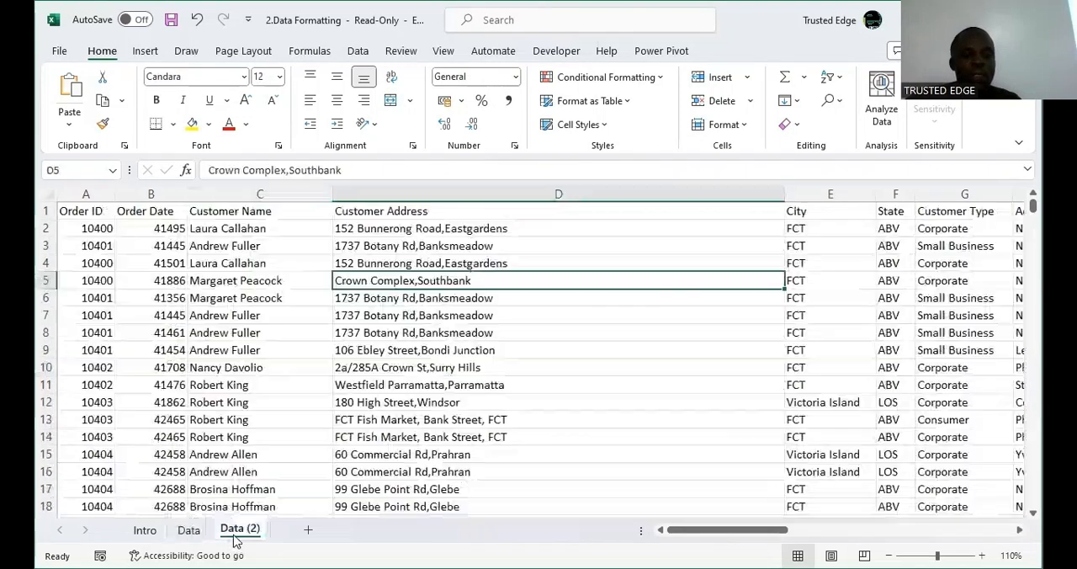
pyautogui.click(276, 438)
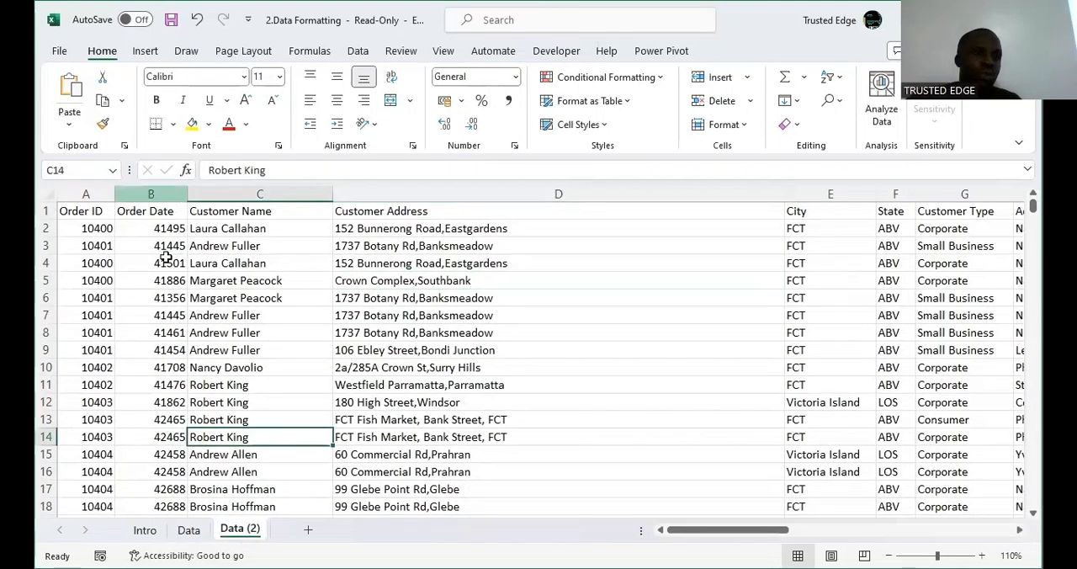
# Format the whole data range on Data (2) in Times New Roman, size 12.
pyautogui.click(184, 286)
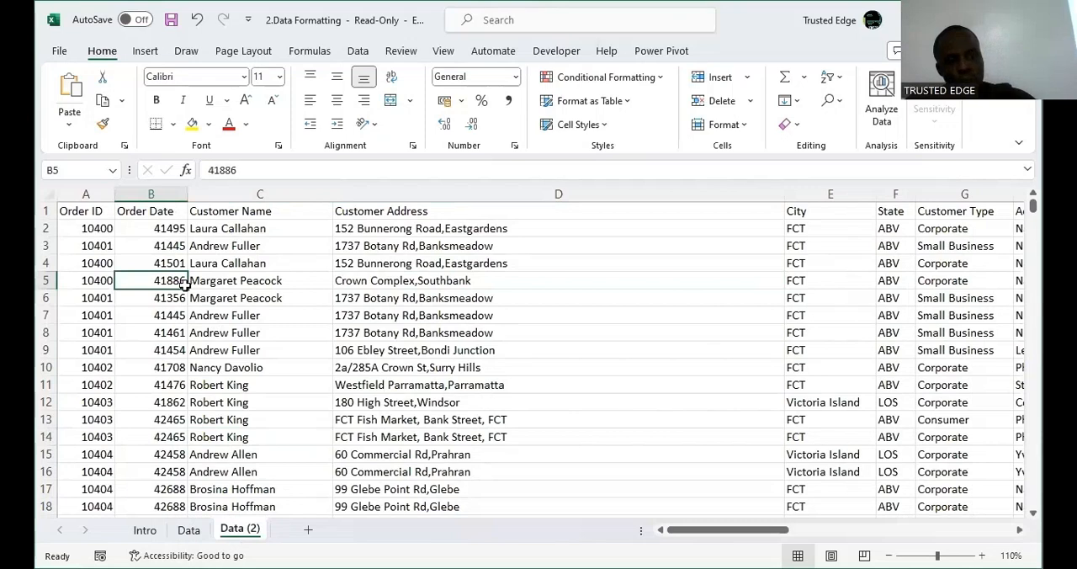
pyautogui.hotkey('ctrl', 'a')
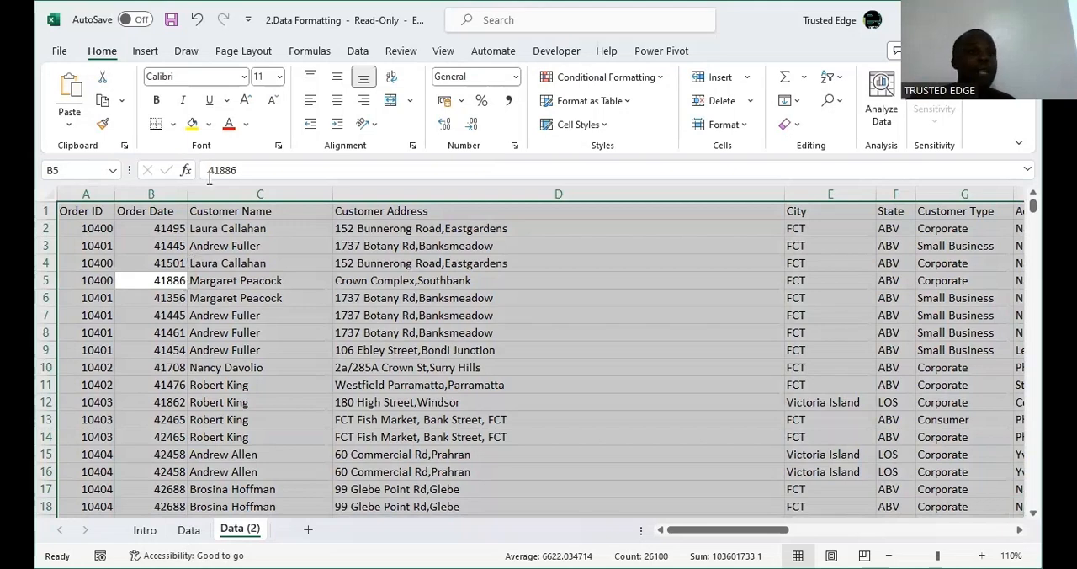
pyautogui.click(244, 77)
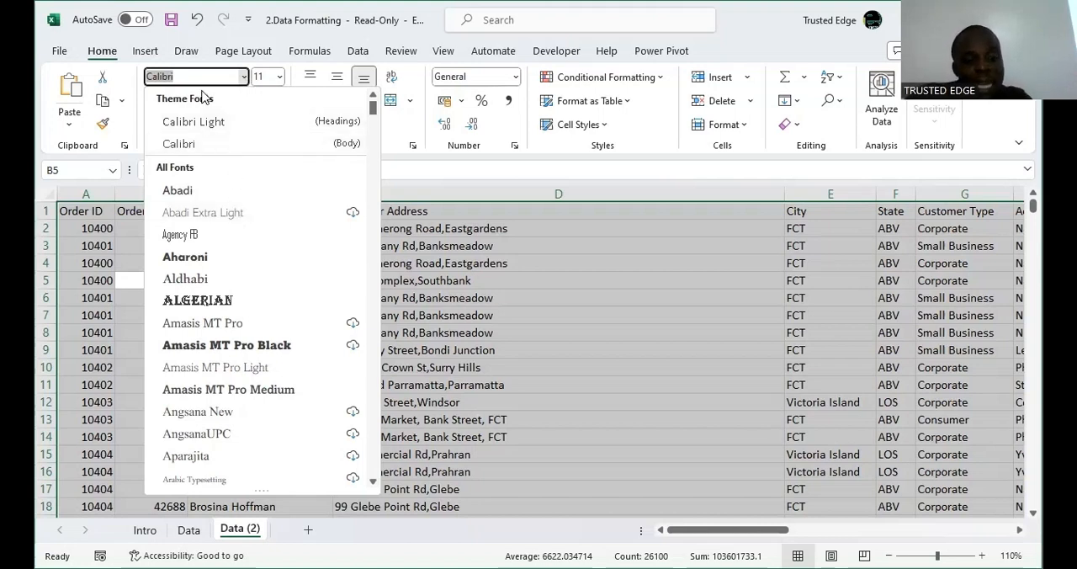
pyautogui.write('Times New Roman')
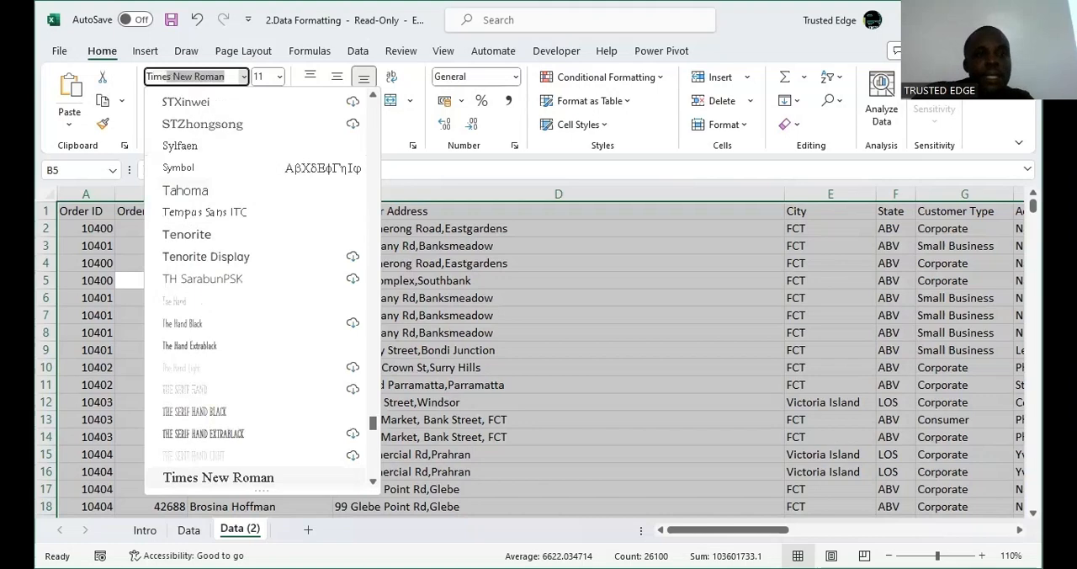
pyautogui.press('Return')
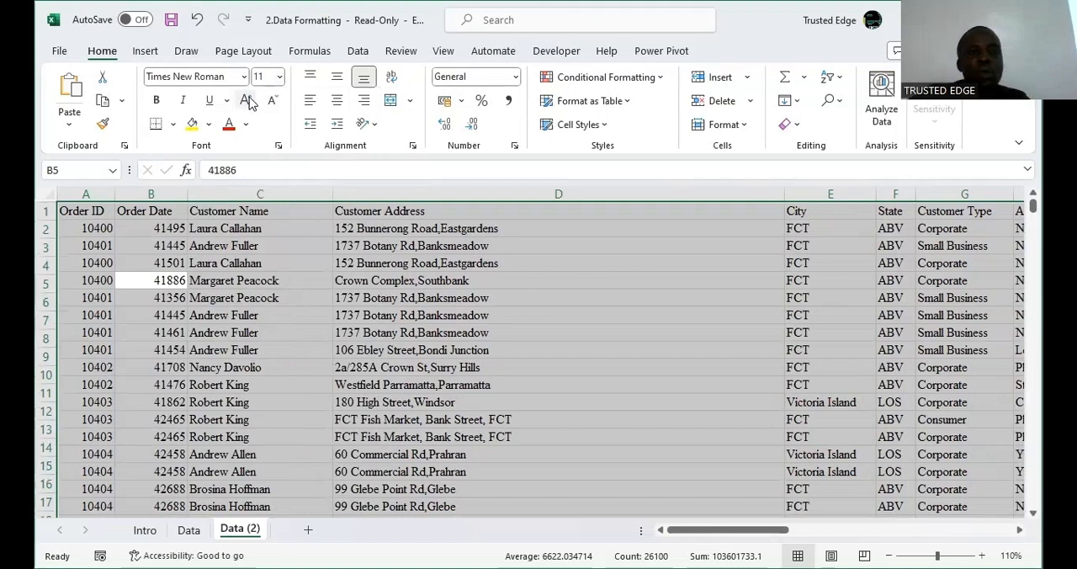
pyautogui.click(249, 101)
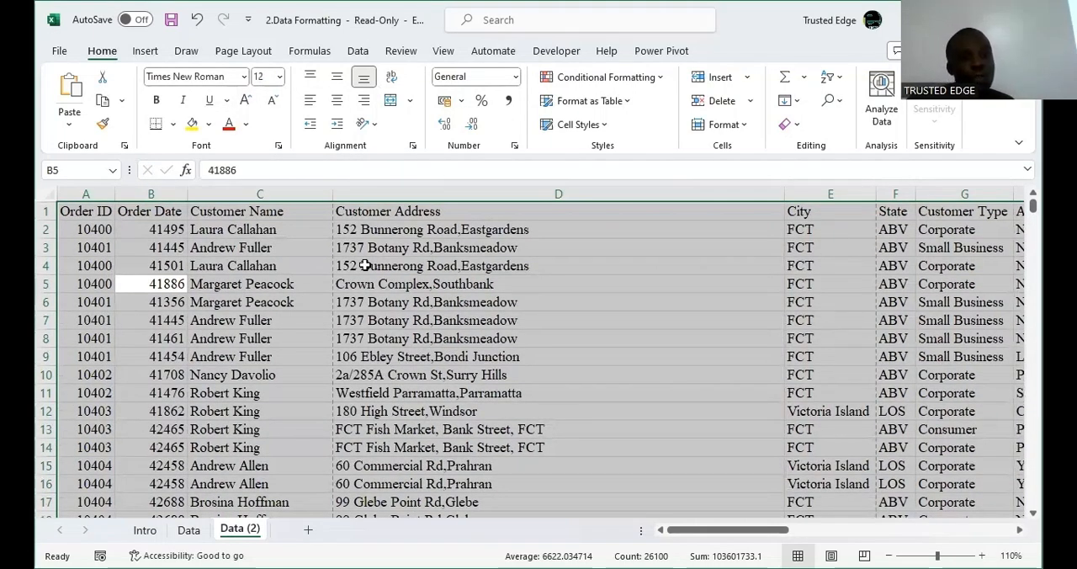
# Set the data range's font color to black and apply All Borders to its cells.
pyautogui.click(246, 126)
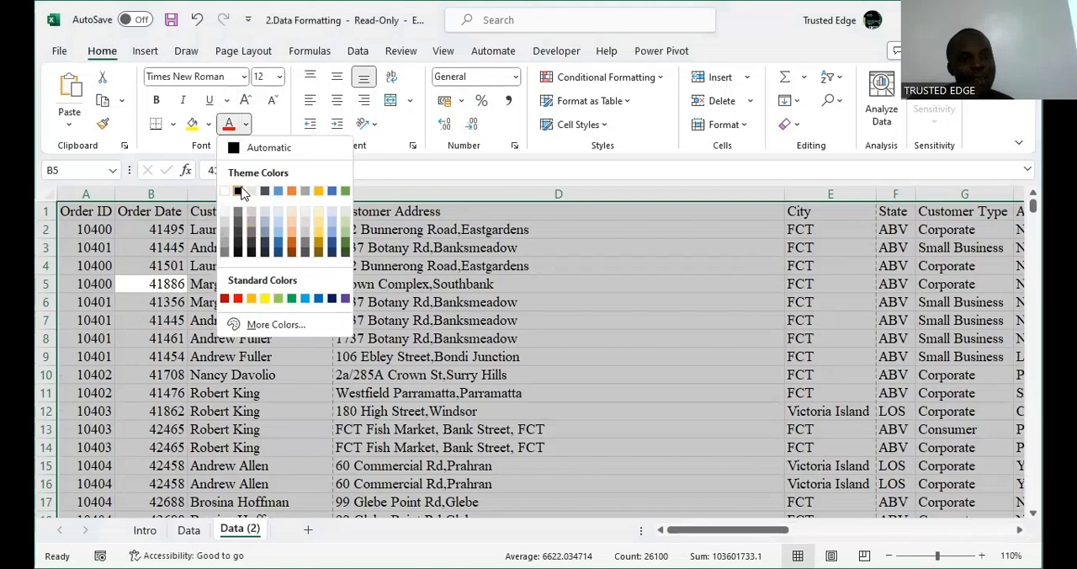
pyautogui.click(312, 276)
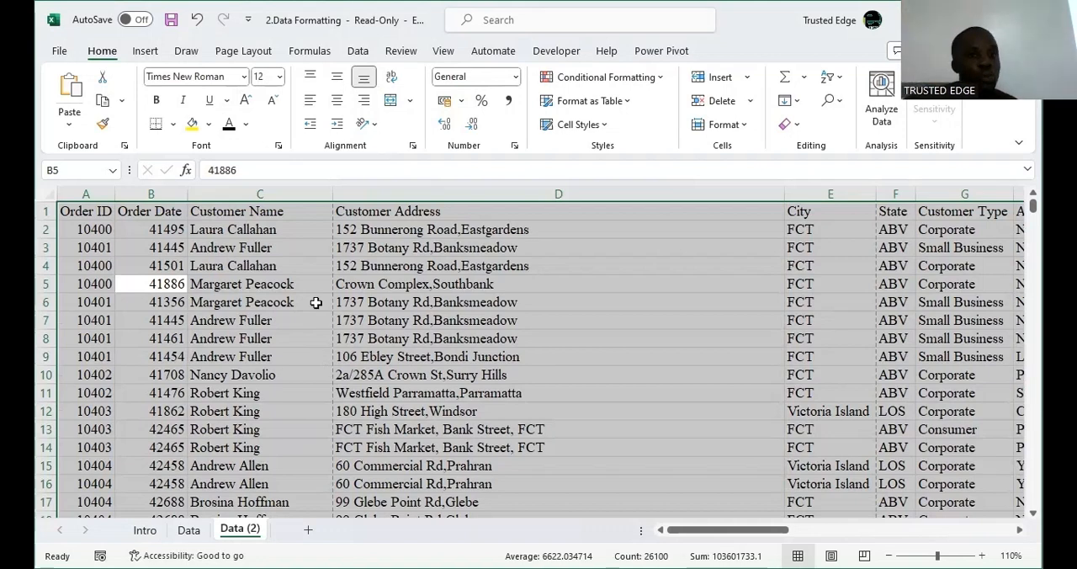
pyautogui.click(175, 131)
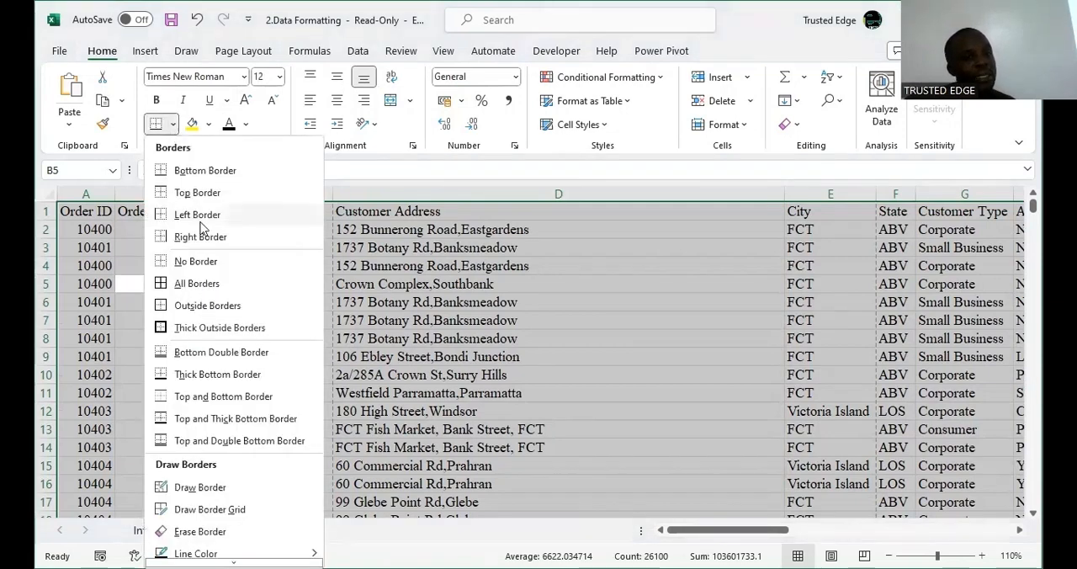
pyautogui.click(219, 288)
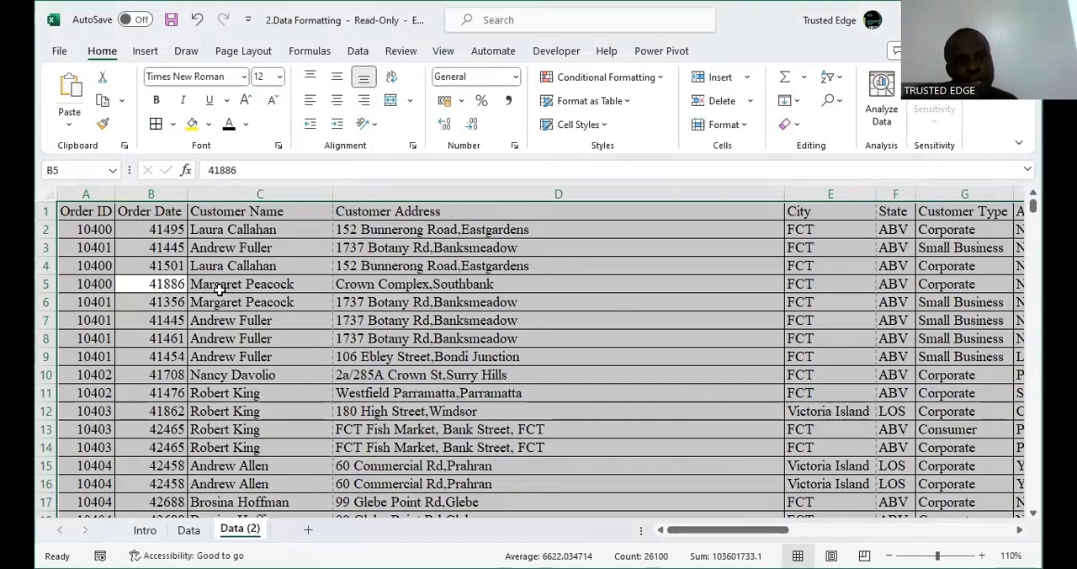
# Center the column headings in row 1 horizontally.
pyautogui.click(48, 212)
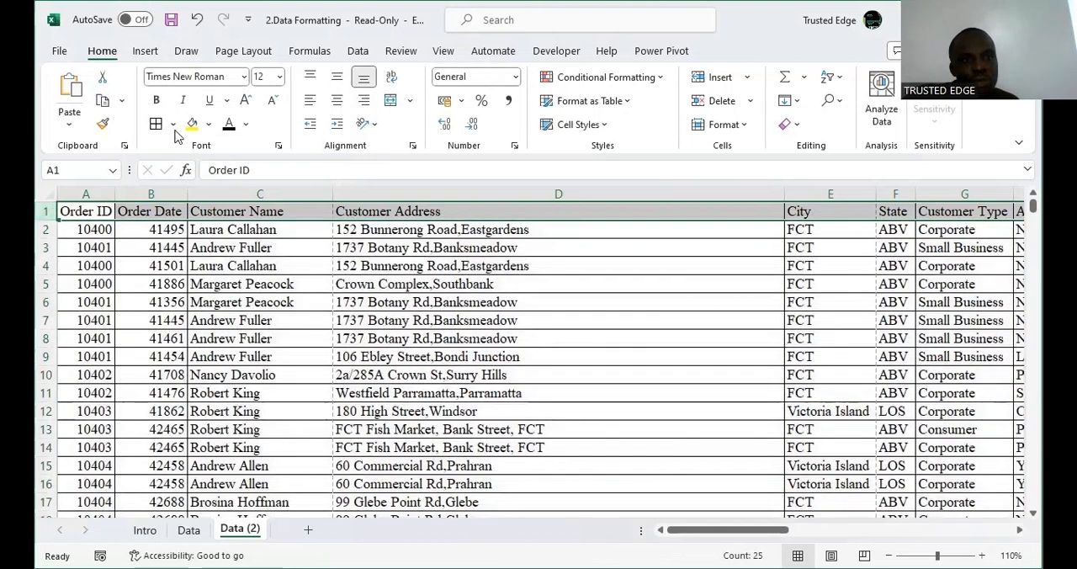
pyautogui.click(337, 105)
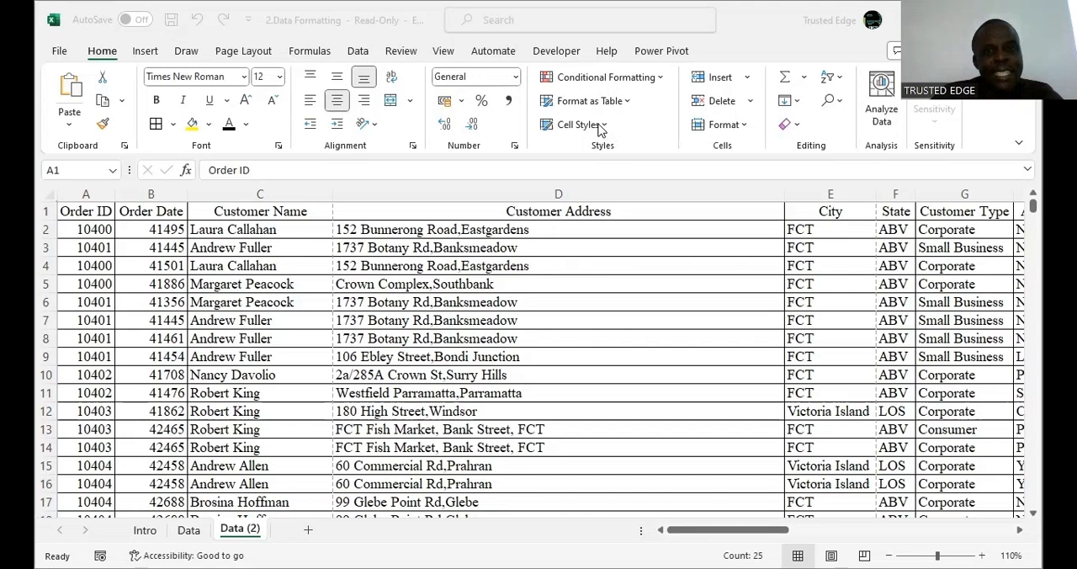
# Apply the Bad cell style to the whole data range on Data (2).
pyautogui.click(496, 262)
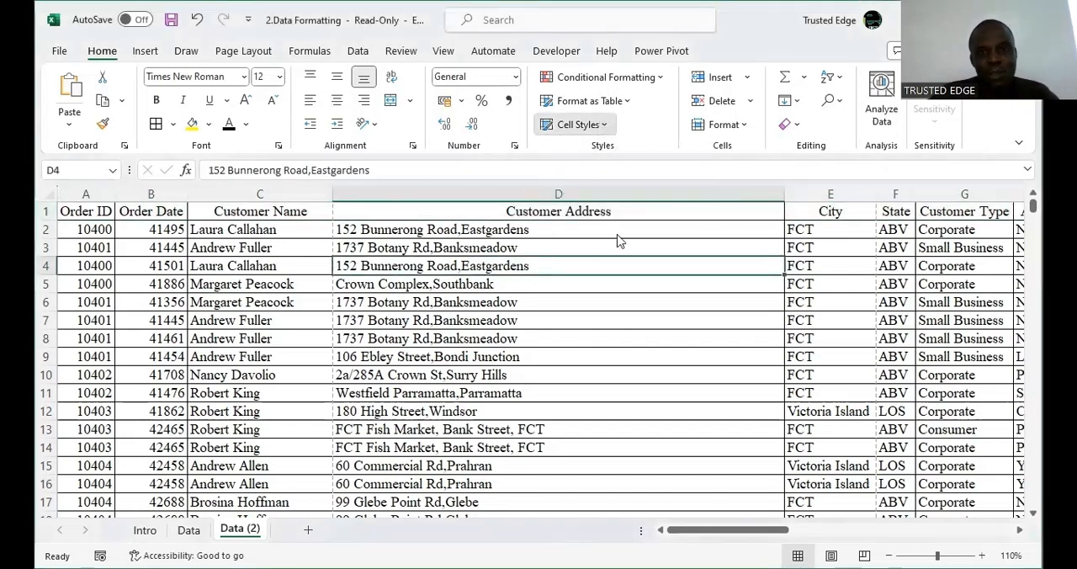
pyautogui.click(577, 124)
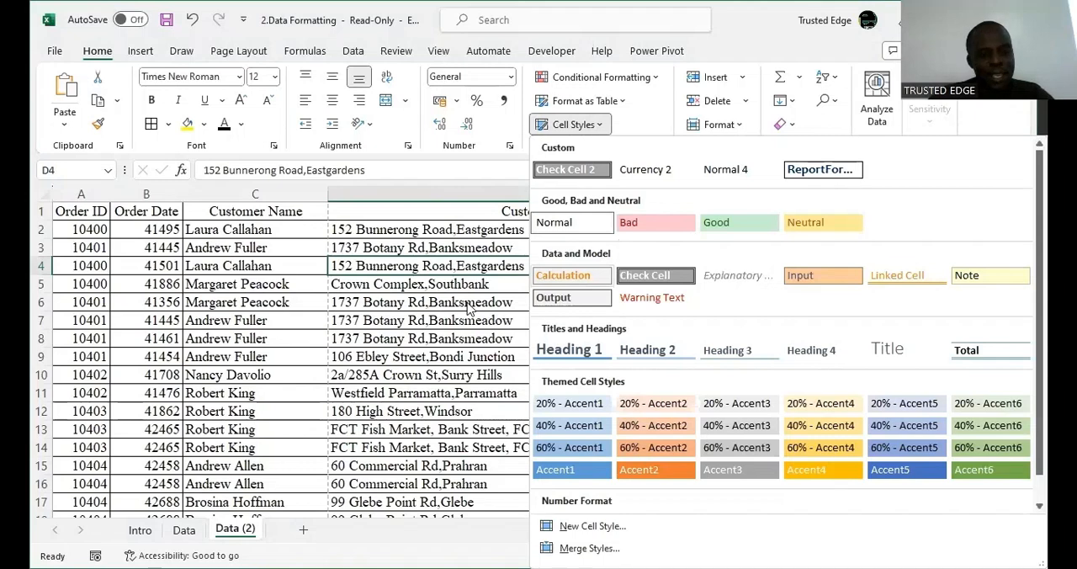
pyautogui.press('Escape')
pyautogui.hotkey('ctrl', 'a')
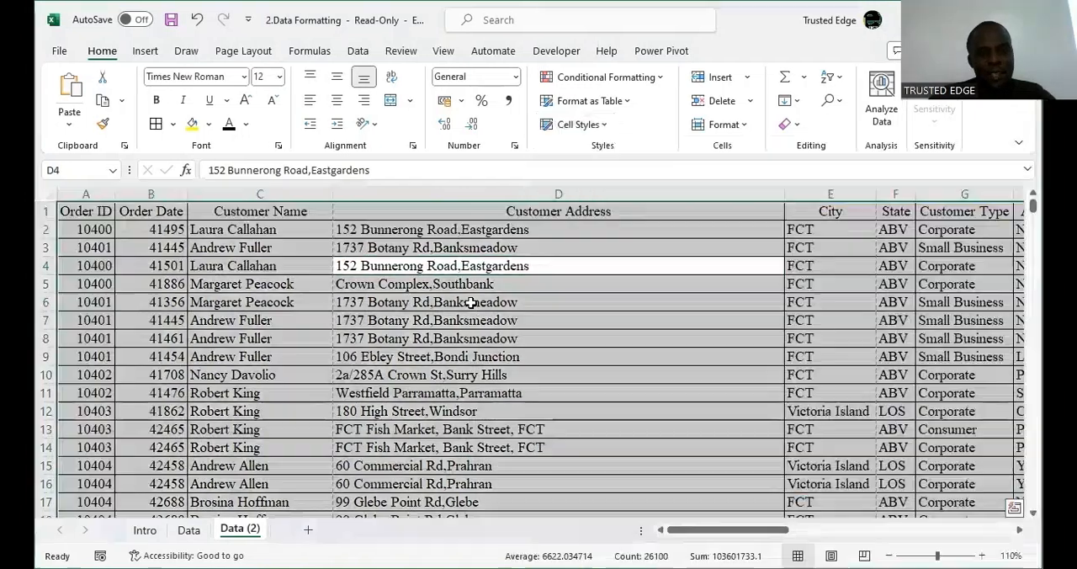
pyautogui.click(606, 126)
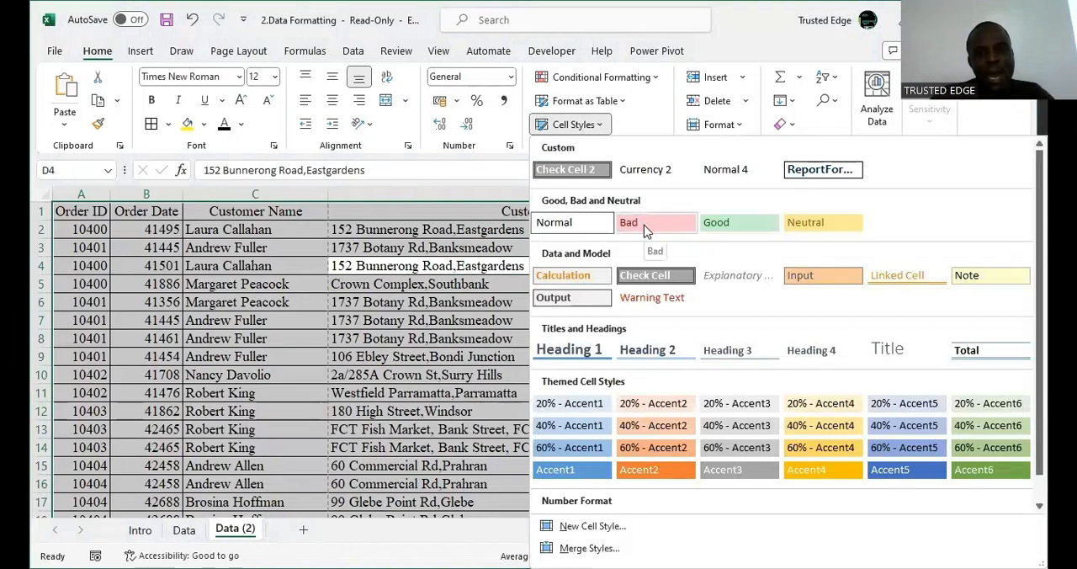
pyautogui.click(645, 232)
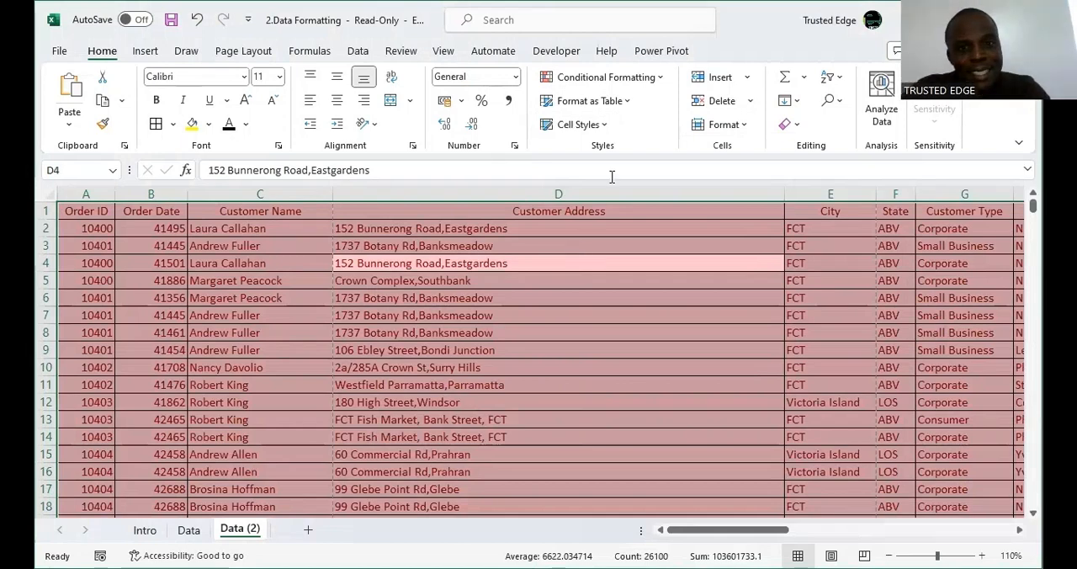
pyautogui.click(602, 124)
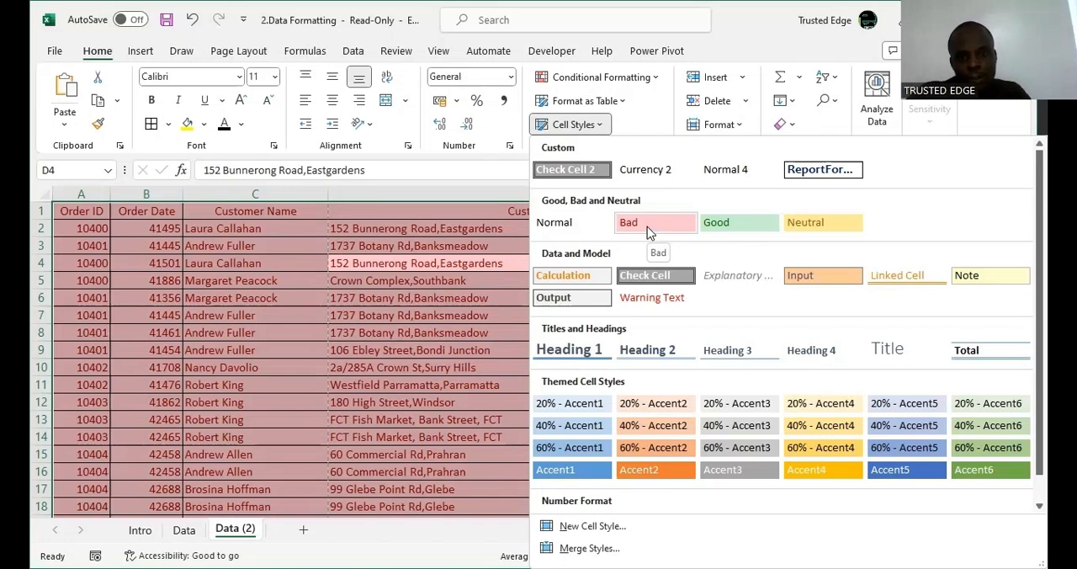
pyautogui.click(647, 224)
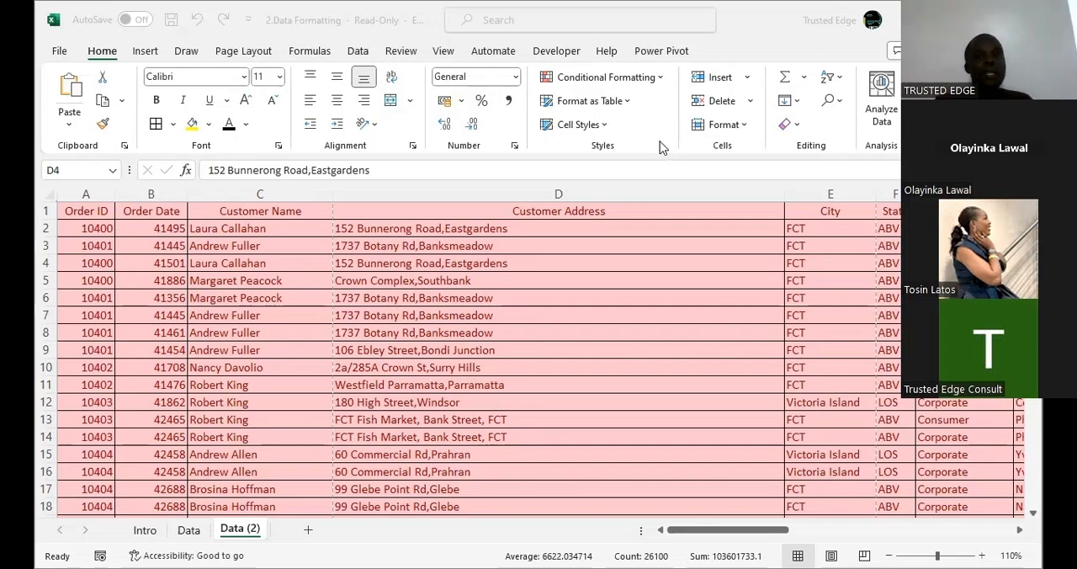
# Apply the Explanatory Text cell style to the selected data range.
pyautogui.click(596, 129)
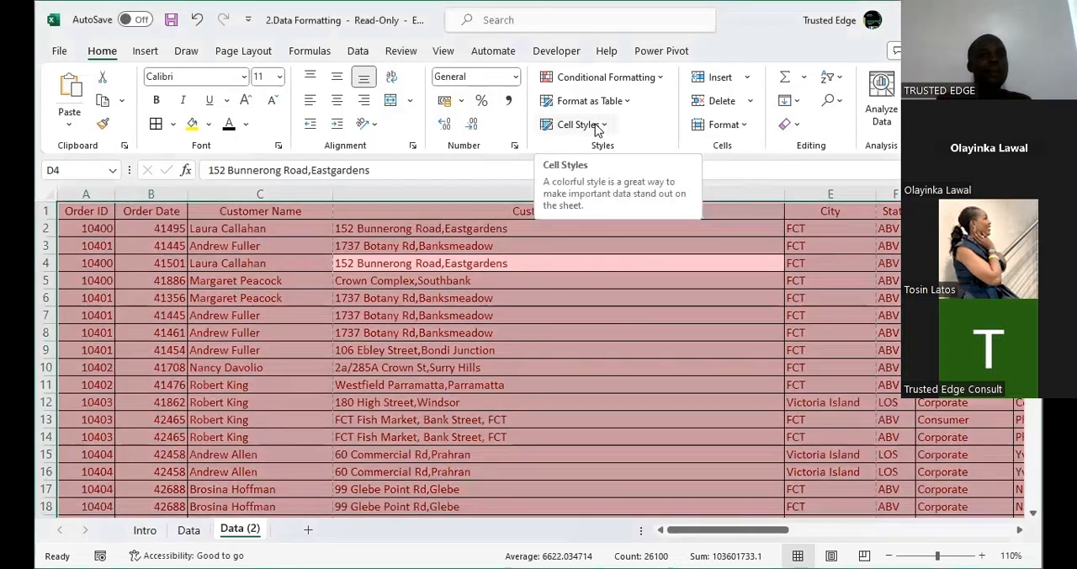
pyautogui.click(595, 126)
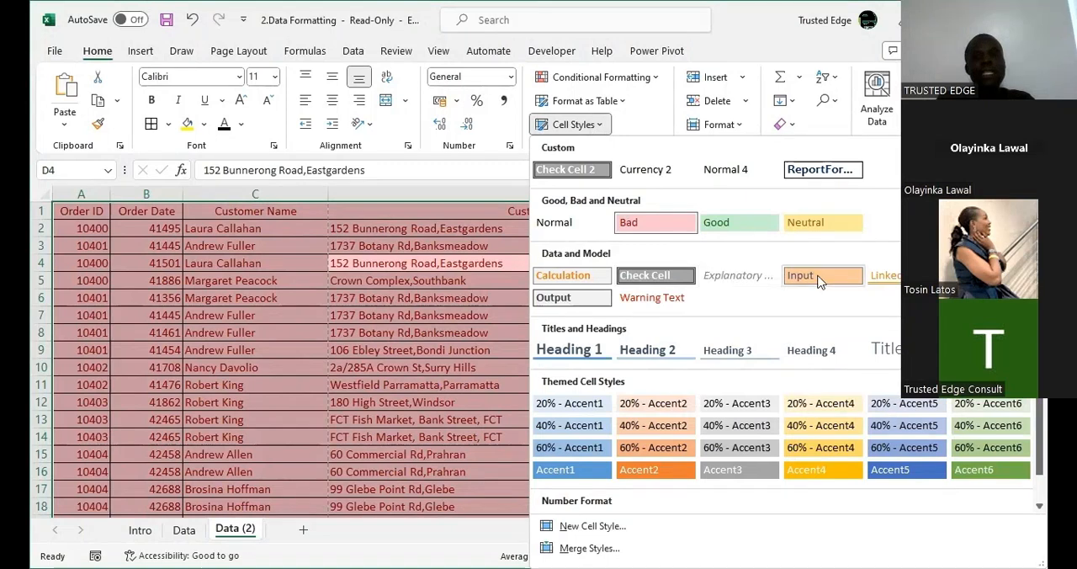
pyautogui.click(751, 276)
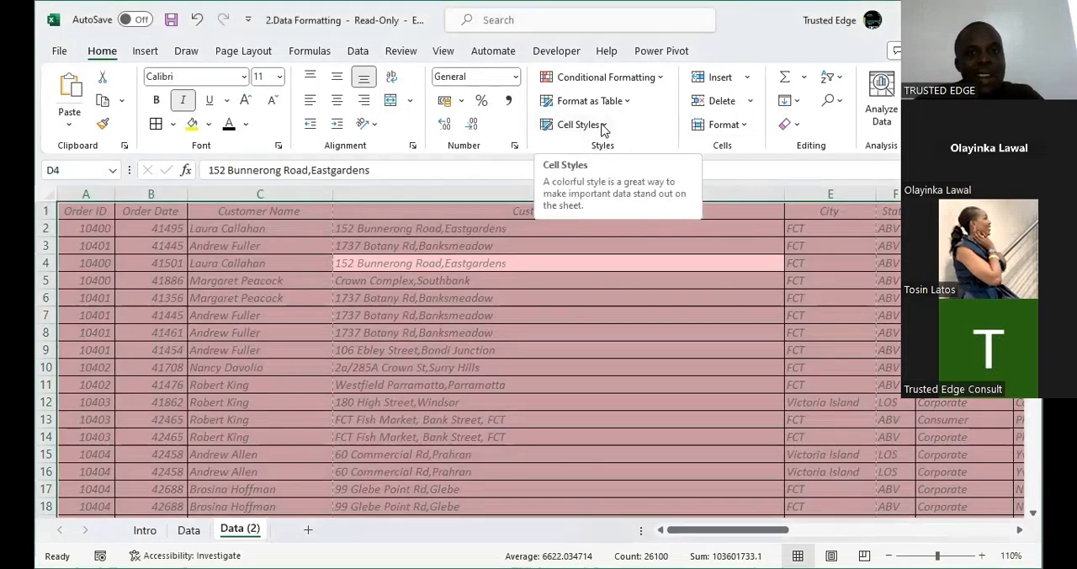
# Try the 20% - Accent3 and 20% - Accent5 cell styles in turn on the whole data range.
pyautogui.click(603, 127)
pyautogui.click(602, 127)
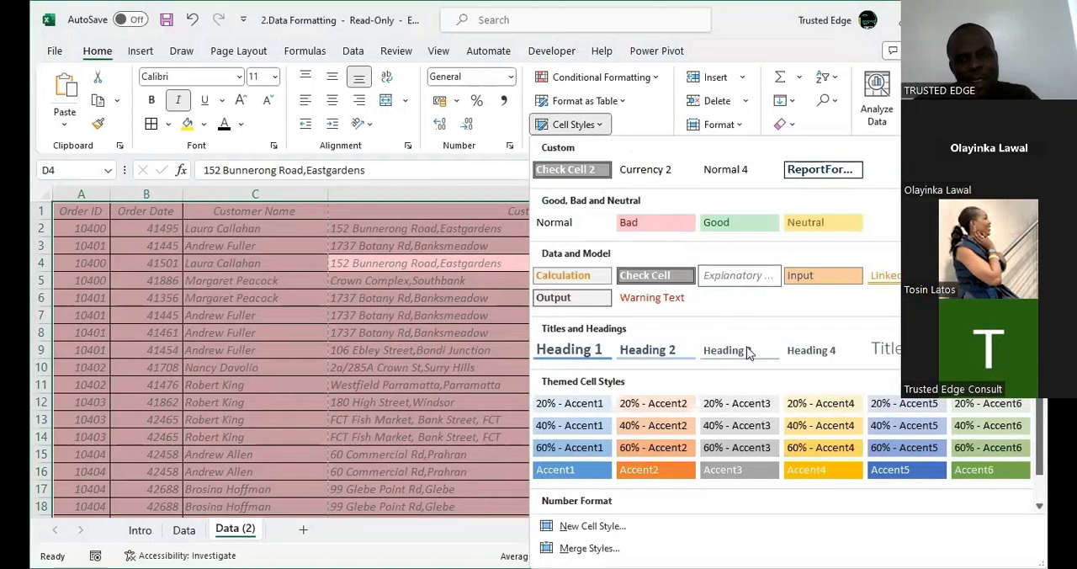
pyautogui.click(744, 412)
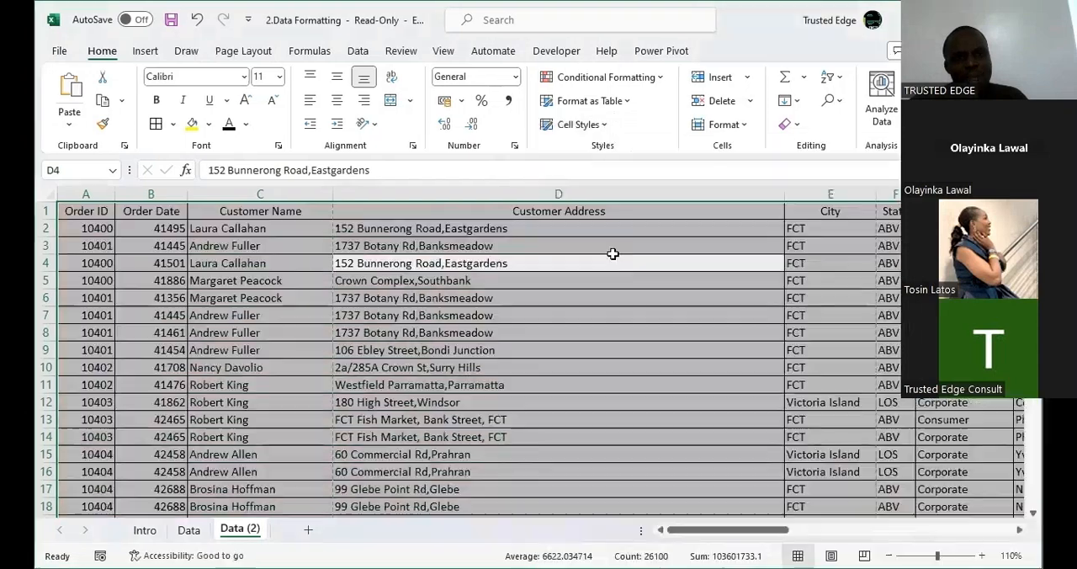
pyautogui.click(597, 127)
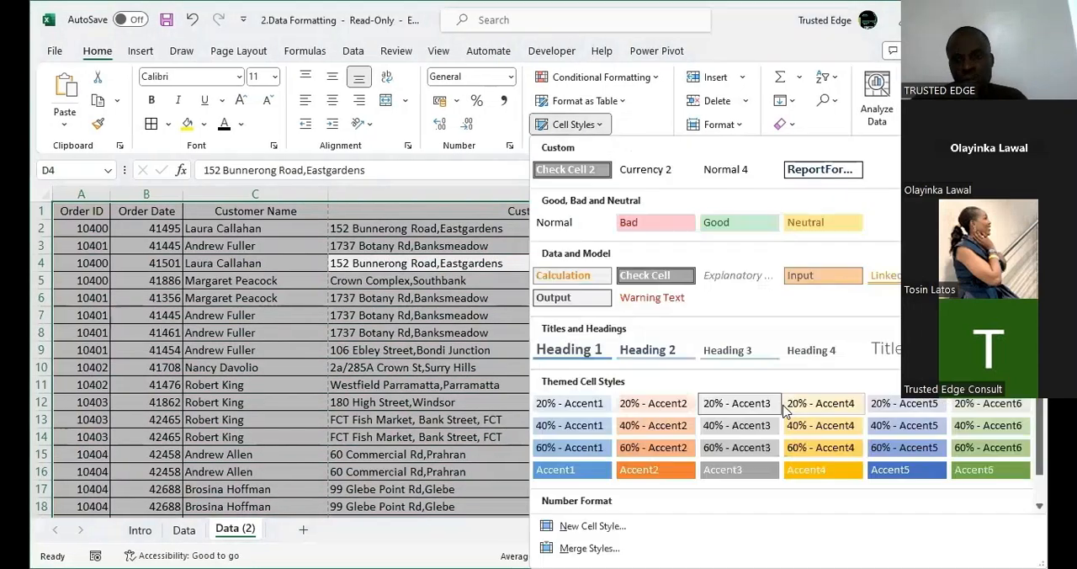
pyautogui.click(924, 409)
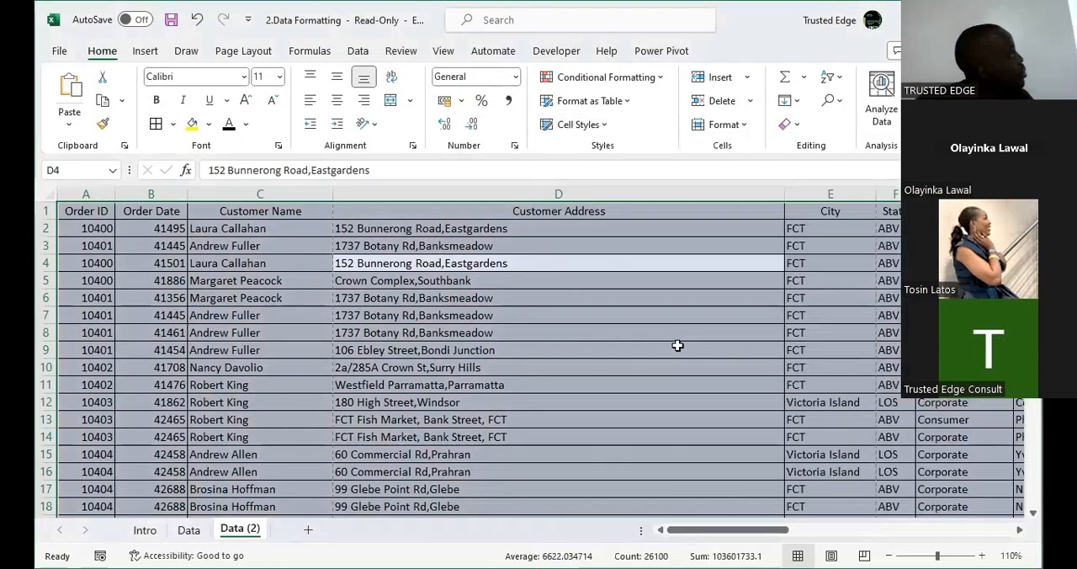
pyautogui.click(618, 373)
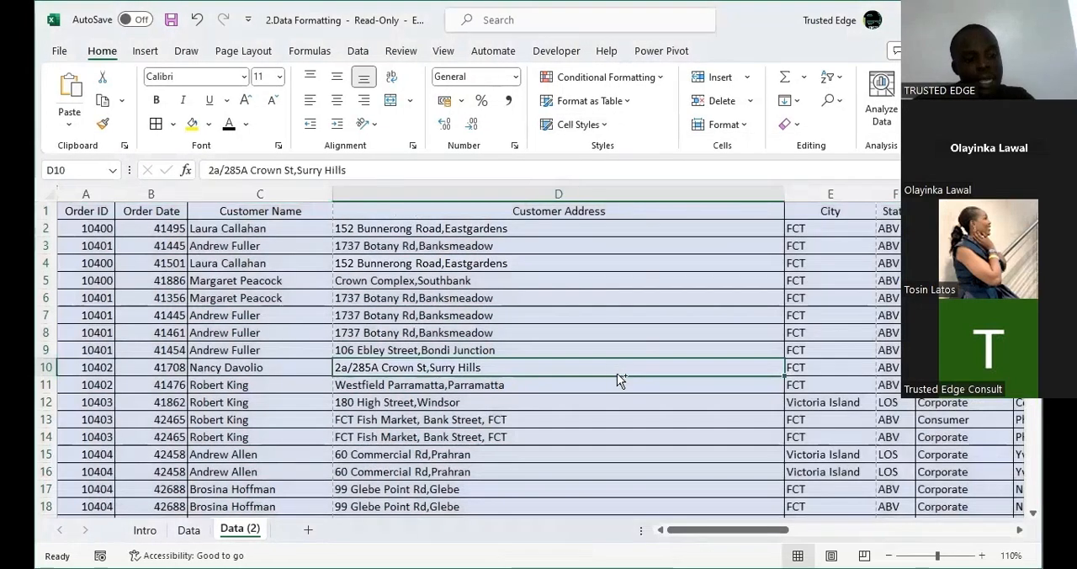
# Inspect the definition of the Bad cell style, including its font and fill settings, and close it.
pyautogui.hotkey('ctrl', 'a')
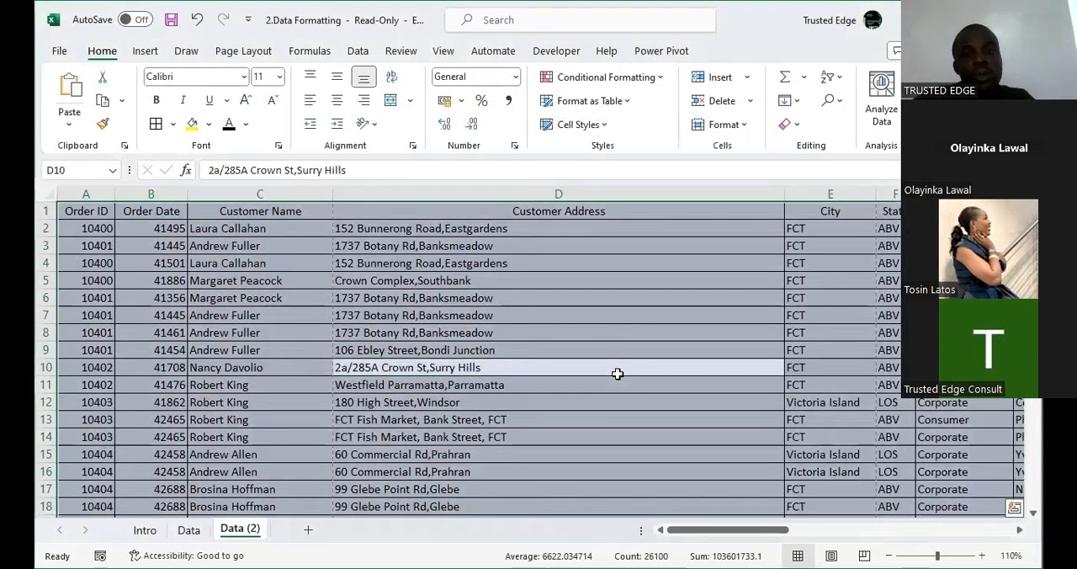
pyautogui.click(603, 126)
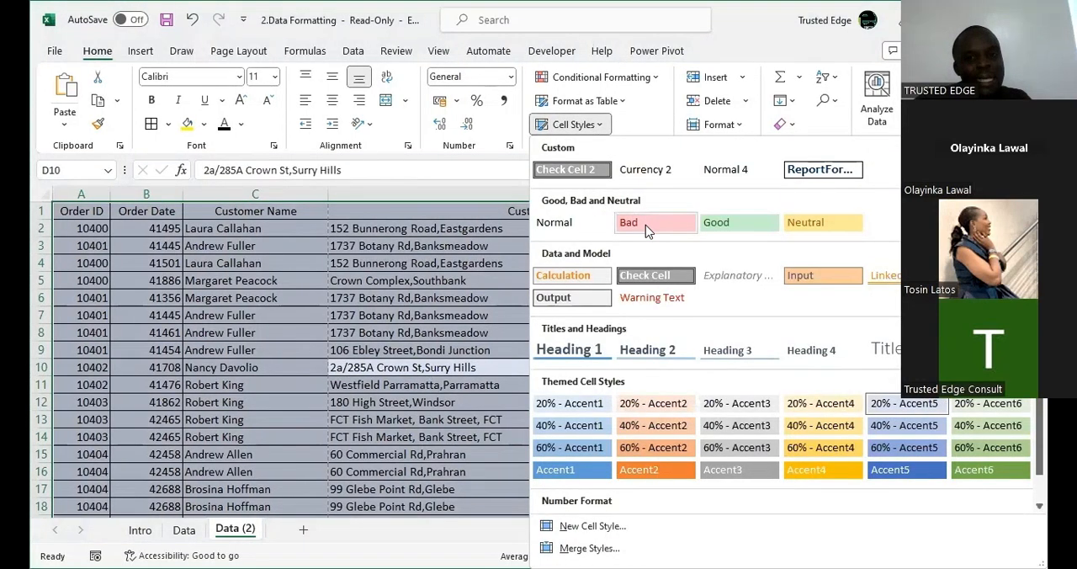
pyautogui.rightClick(645, 225)
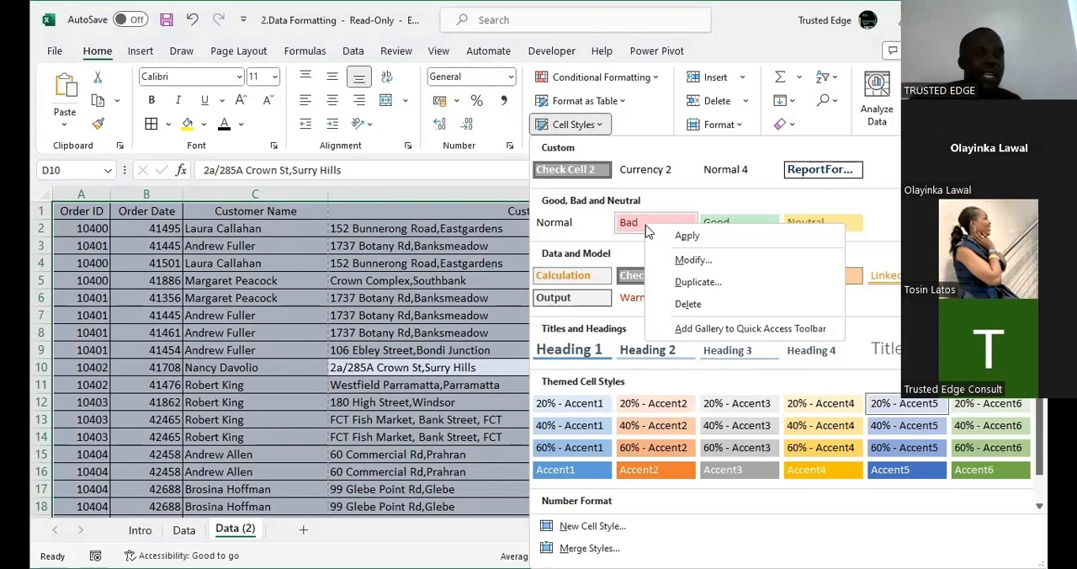
pyautogui.click(703, 261)
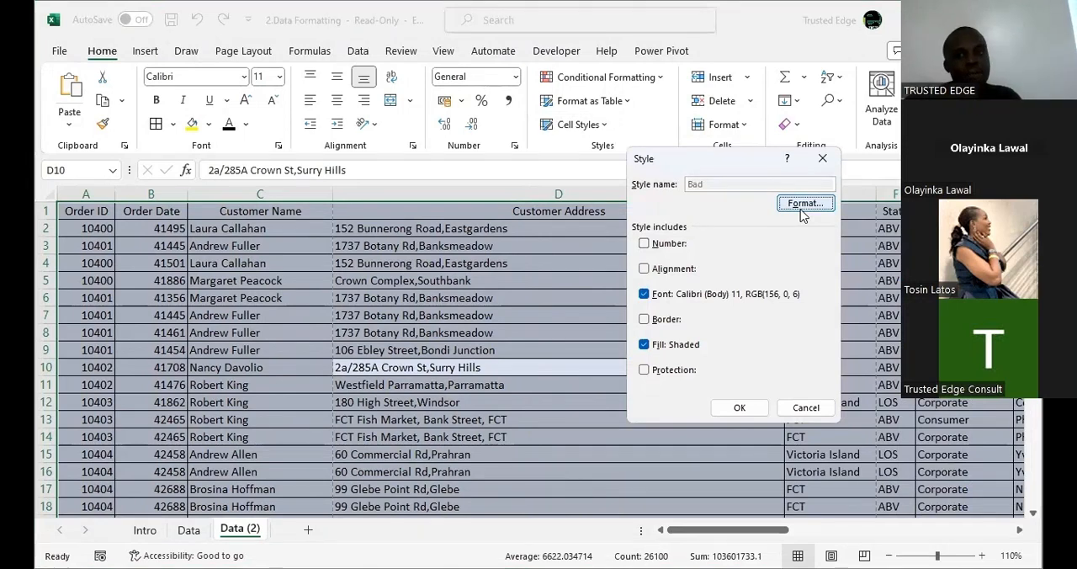
pyautogui.click(823, 159)
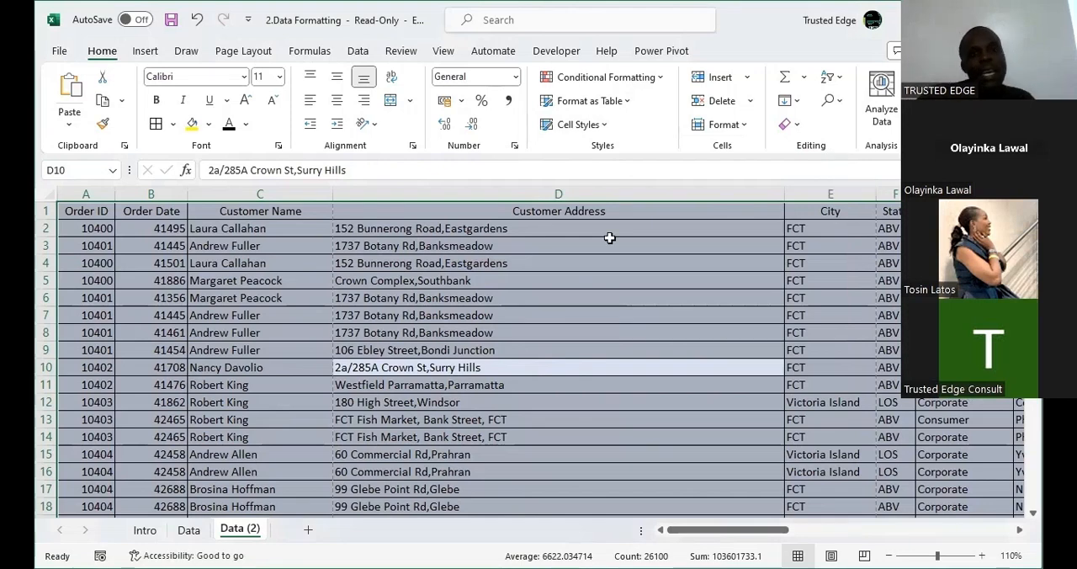
# Reset the whole data range on Data (2) to the Normal cell style.
pyautogui.click(558, 259)
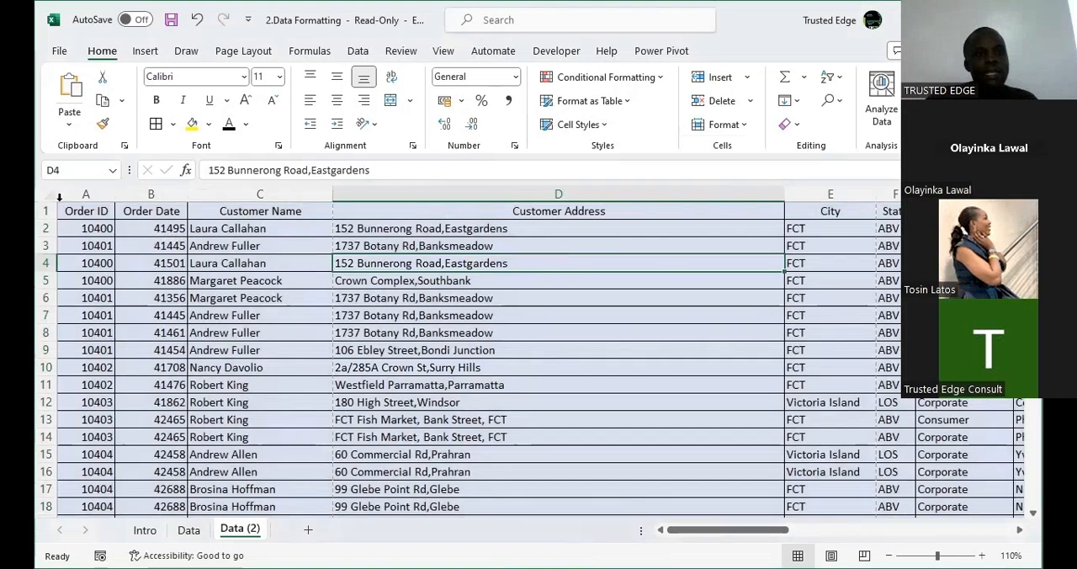
pyautogui.click(206, 250)
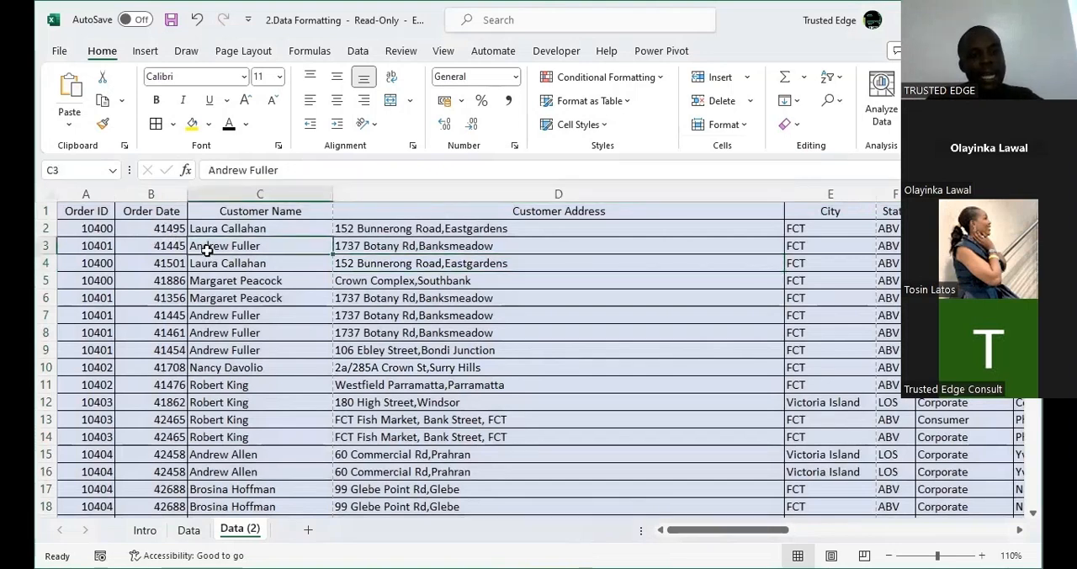
pyautogui.hotkey('ctrl', 'a')
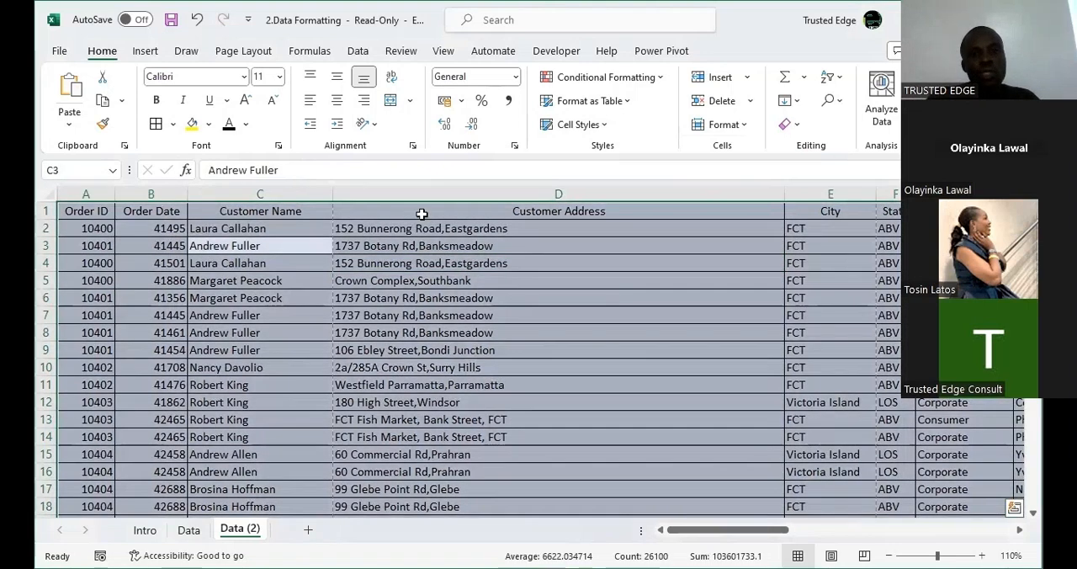
pyautogui.click(614, 127)
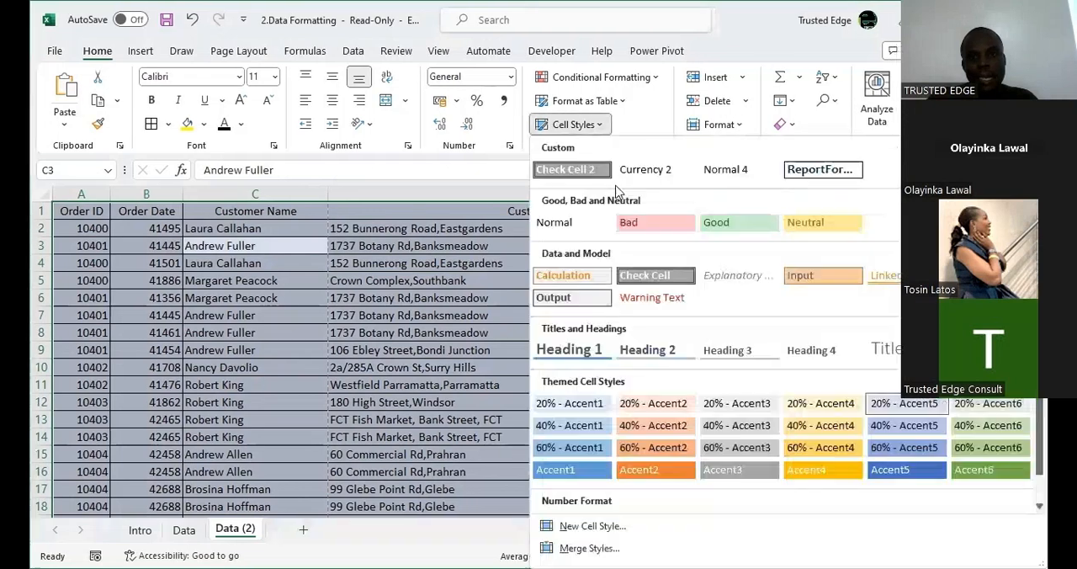
pyautogui.click(587, 222)
pyautogui.click(496, 266)
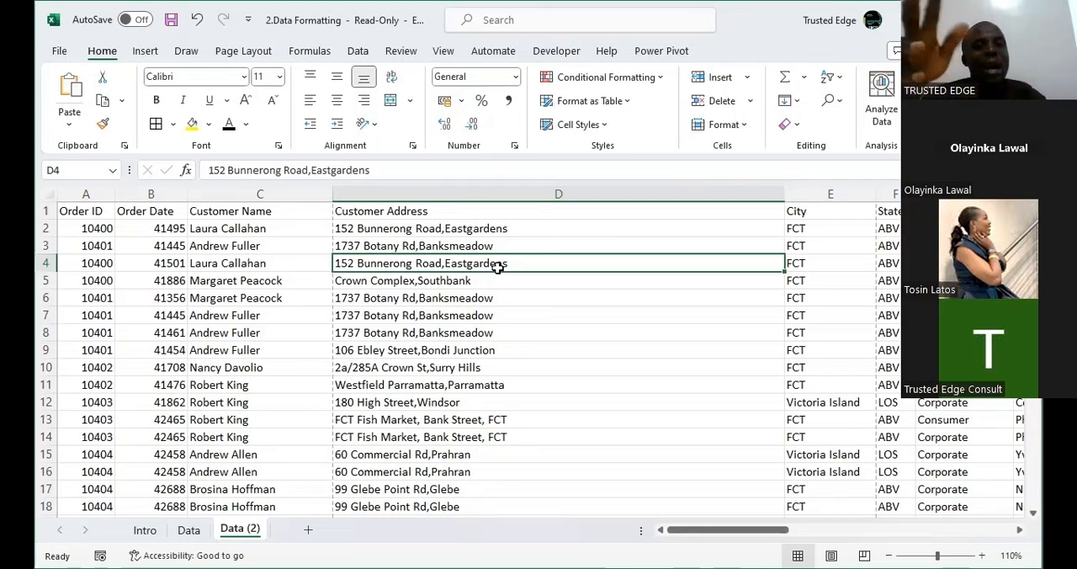
pyautogui.click(604, 126)
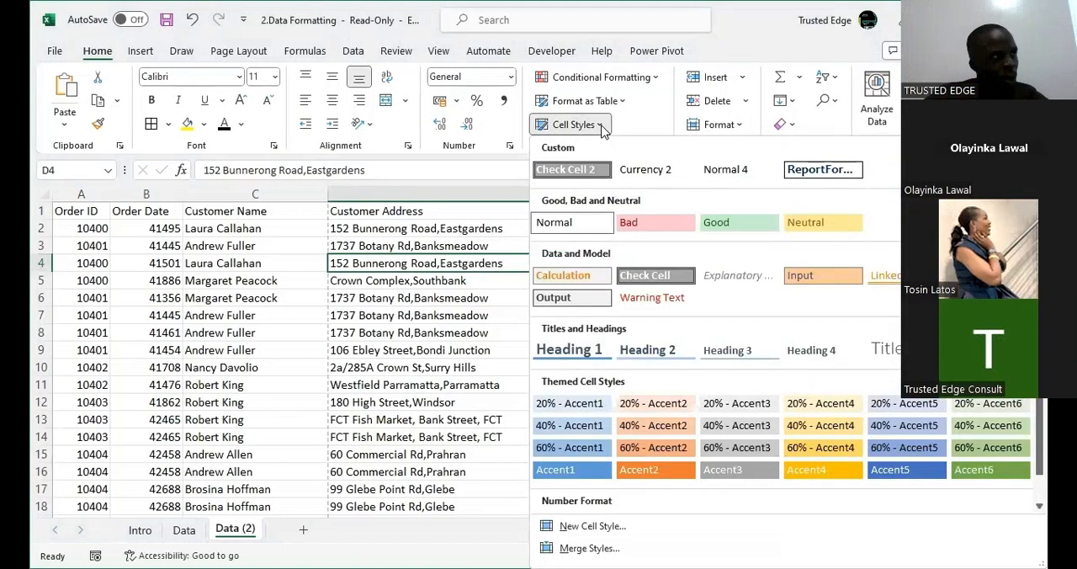
pyautogui.click(345, 328)
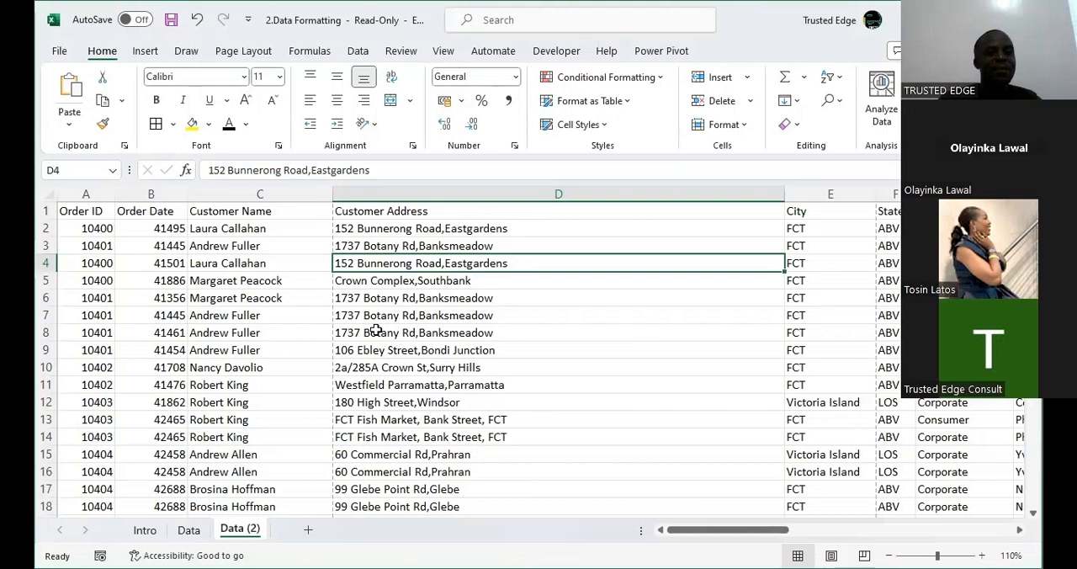
# Set the font of the whole data range to Times New Roman, size 12.
pyautogui.hotkey('ctrl', 'a')
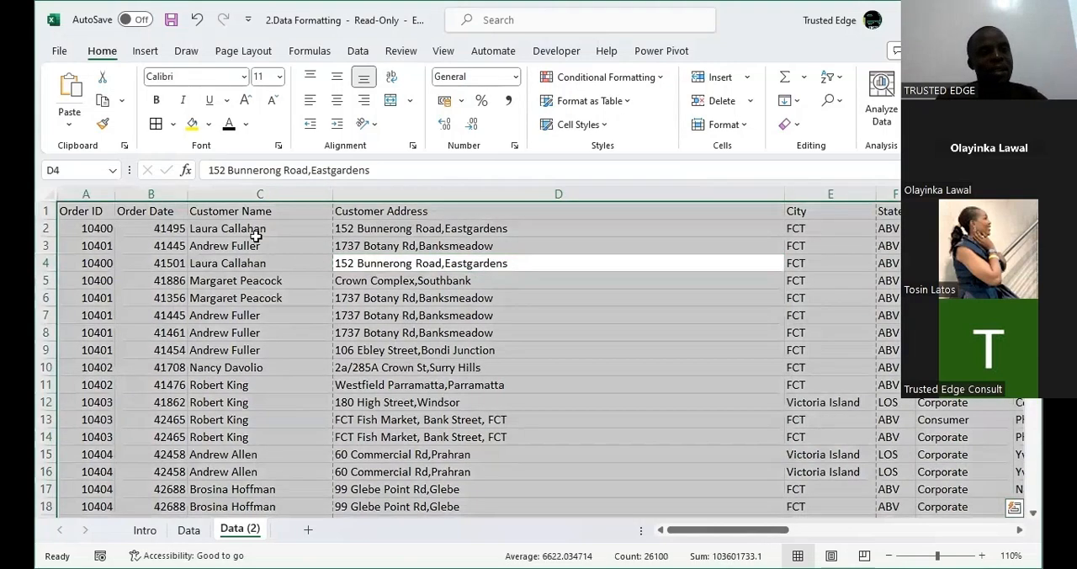
pyautogui.click(175, 76)
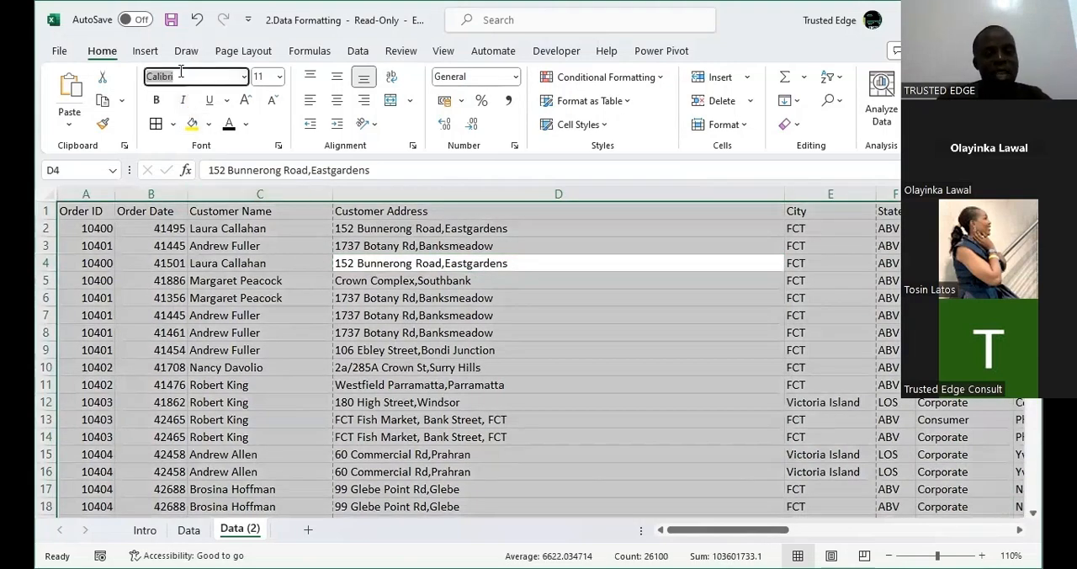
pyautogui.write('Times New Roman')
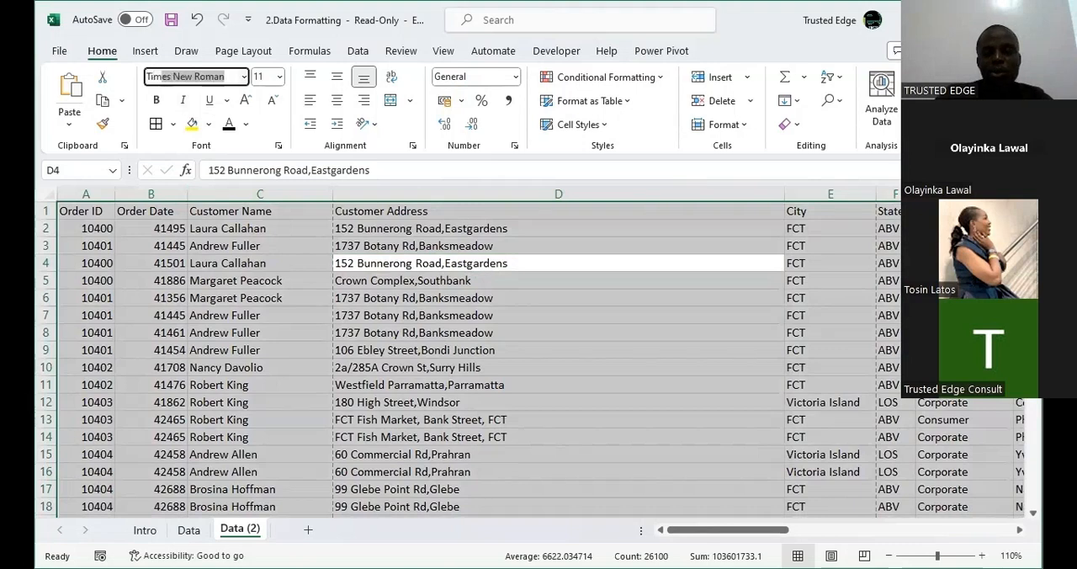
pyautogui.press('Return')
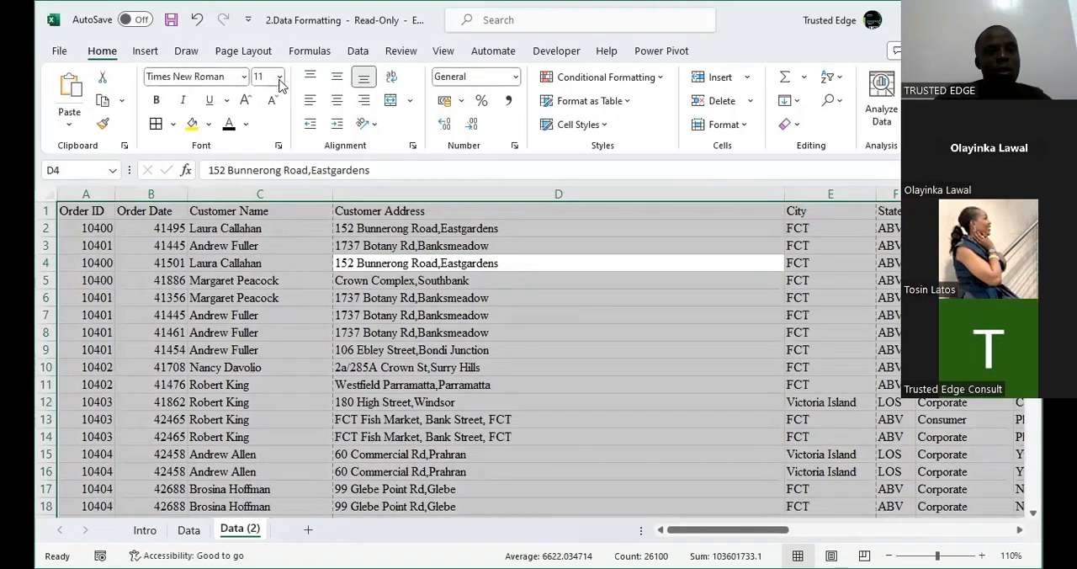
pyautogui.click(247, 100)
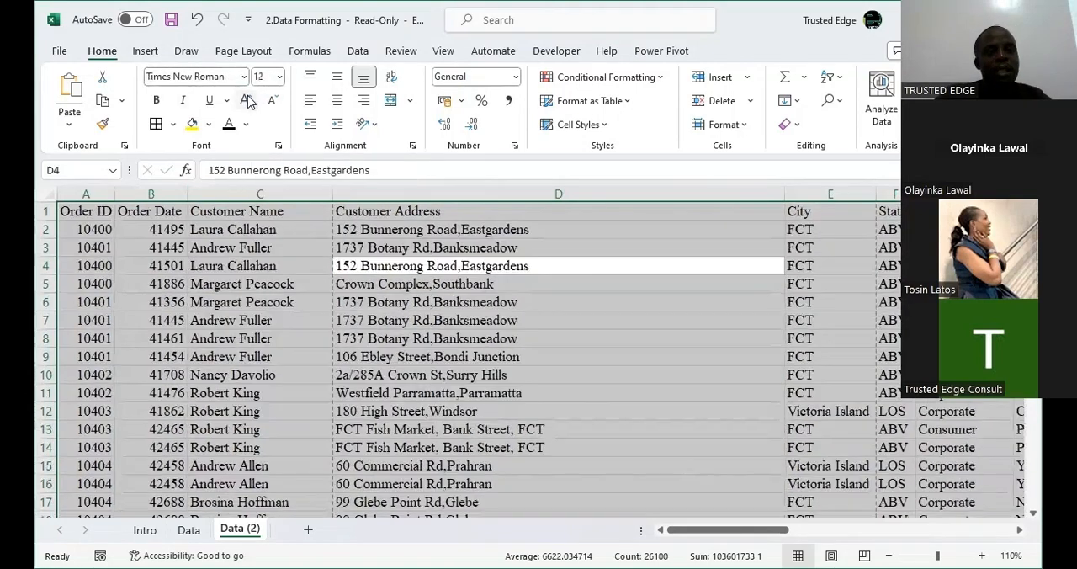
# Apply All Borders to every cell in the Data (2) data range.
pyautogui.click(261, 266)
pyautogui.hotkey('ctrl', 'a')
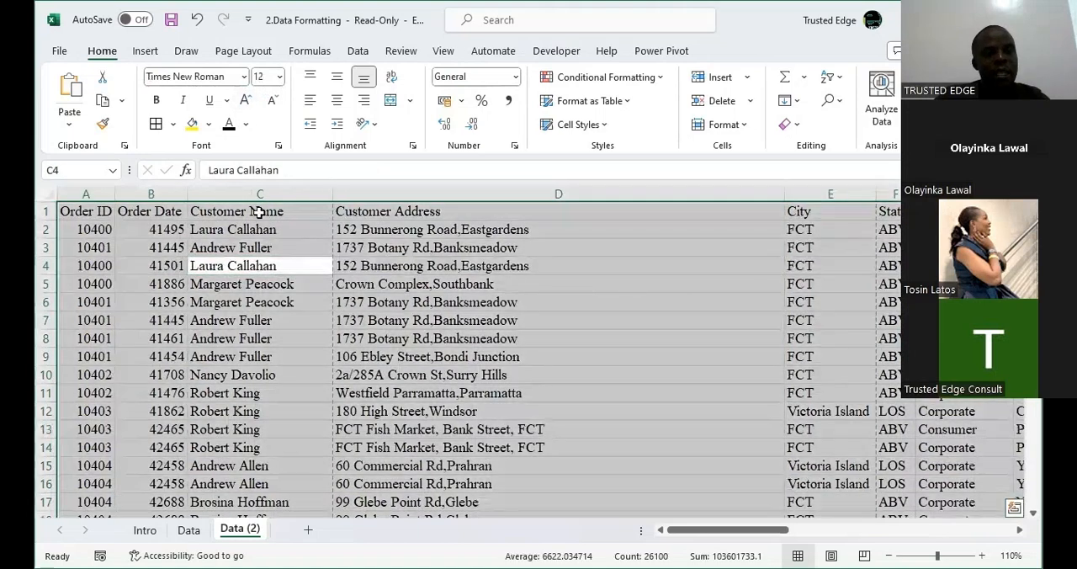
pyautogui.click(156, 124)
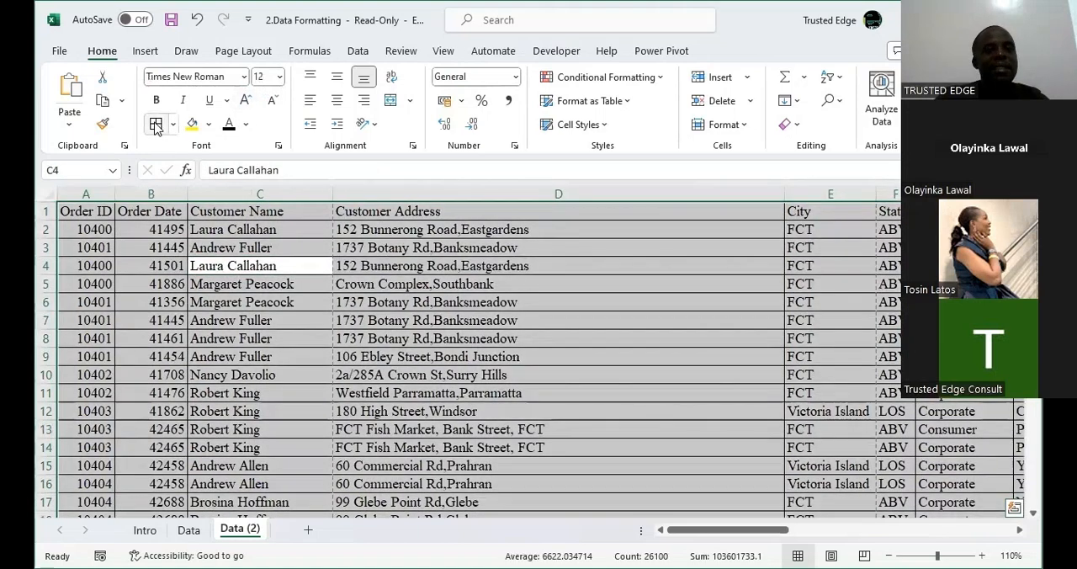
pyautogui.click(423, 305)
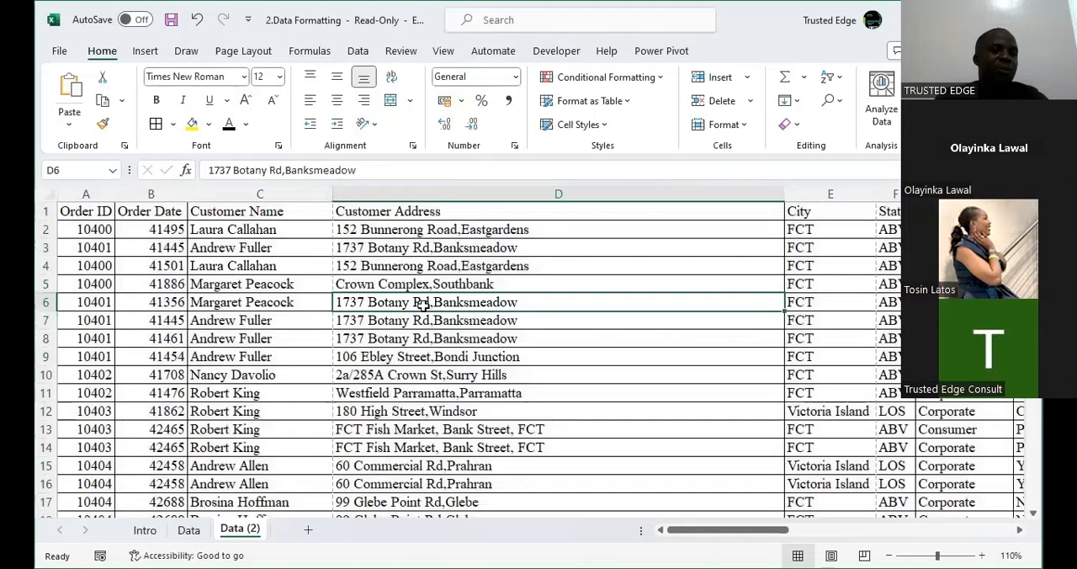
pyautogui.click(351, 363)
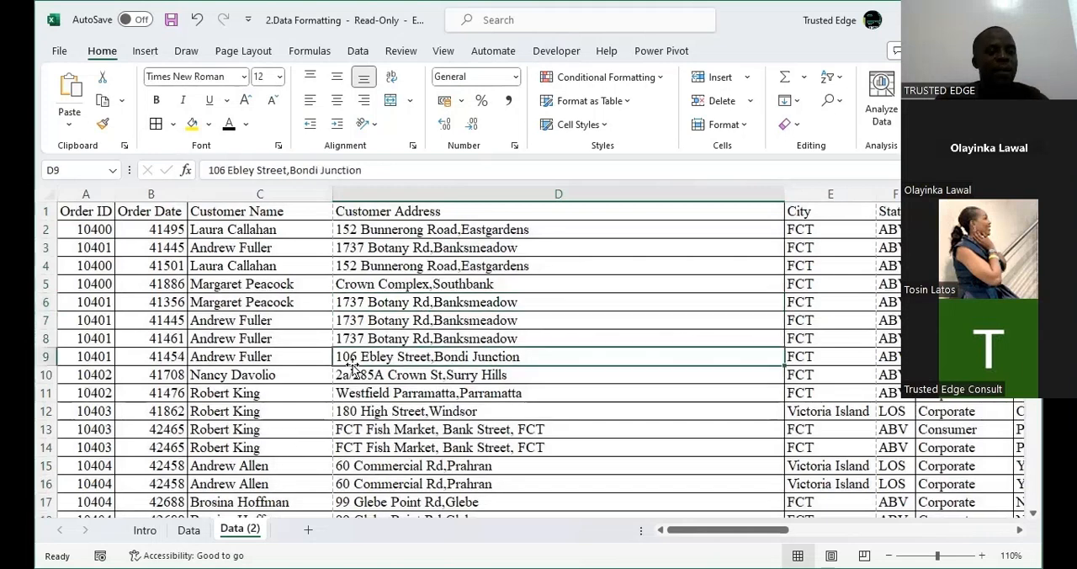
pyautogui.hotkey('ctrl', 'a')
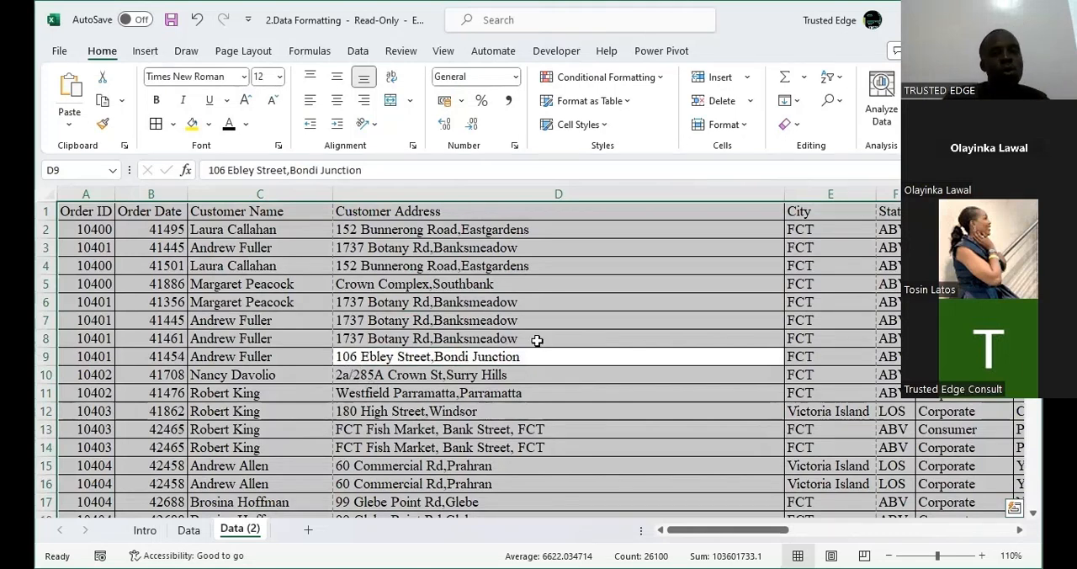
pyautogui.click(422, 337)
pyautogui.hotkey('ctrl', 'a')
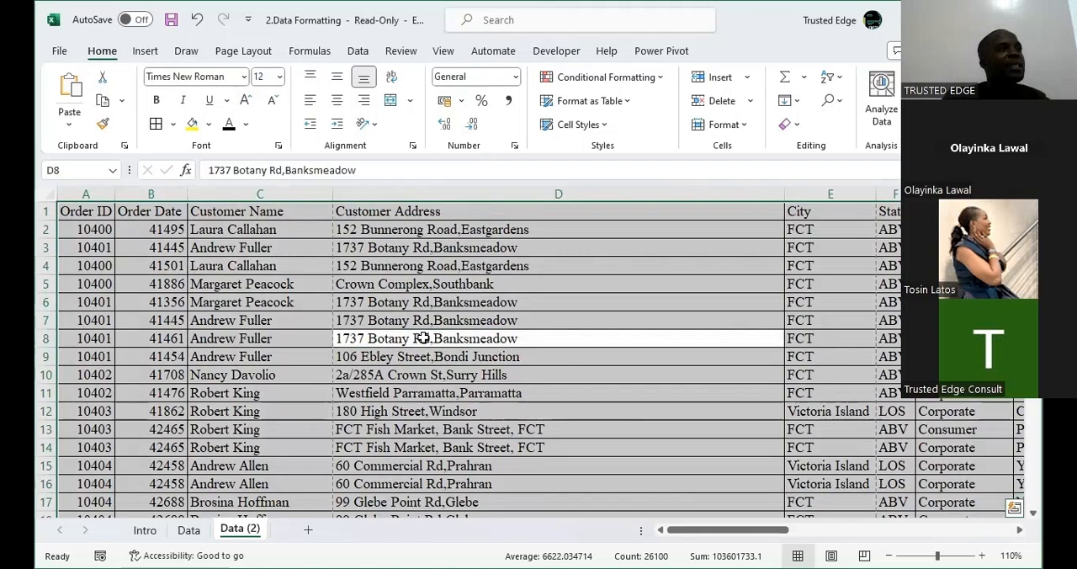
pyautogui.click(450, 380)
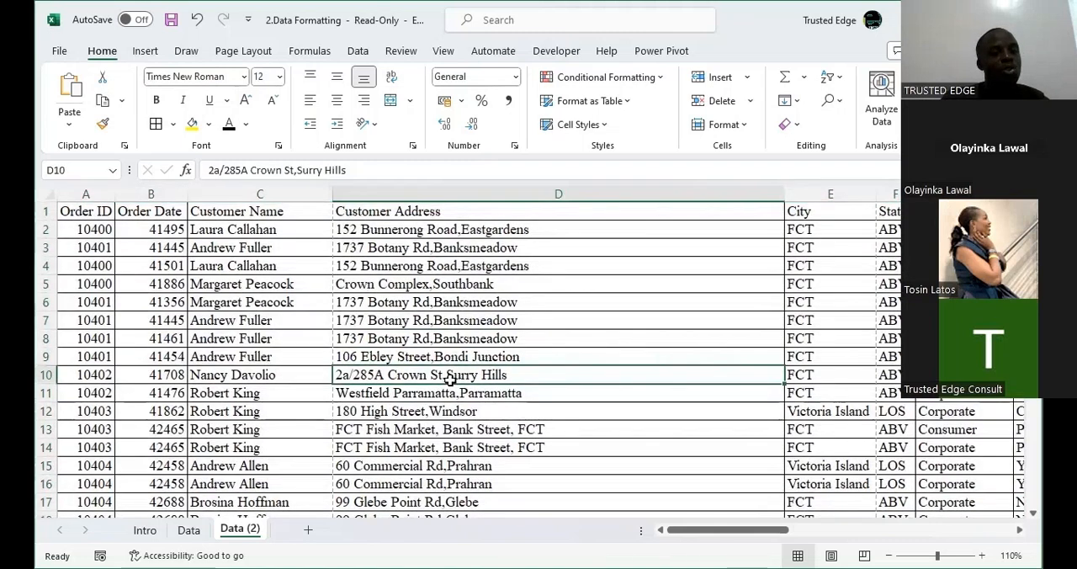
pyautogui.hotkey('ctrl', 'a')
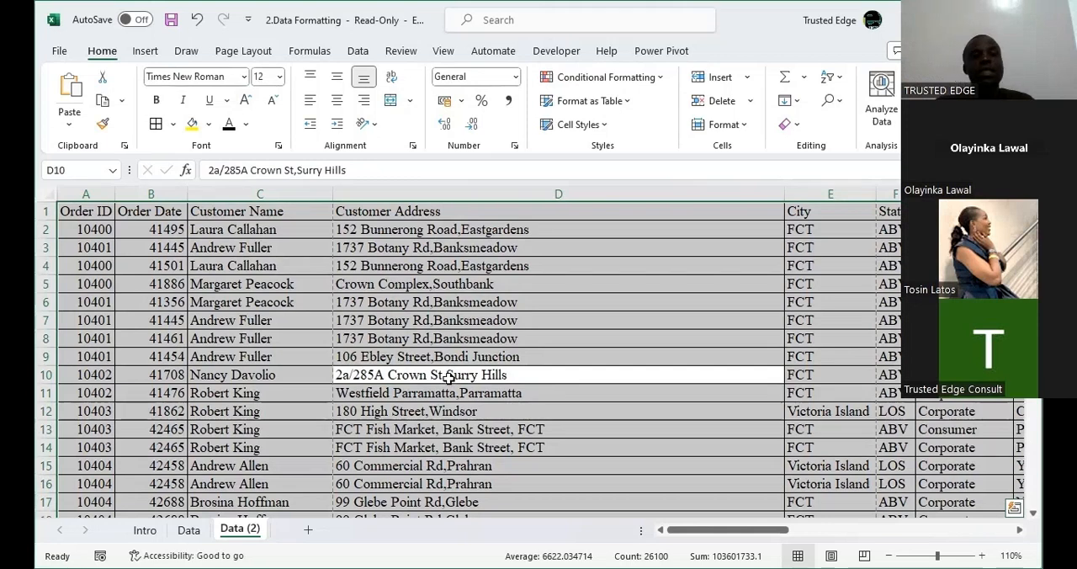
pyautogui.click(504, 326)
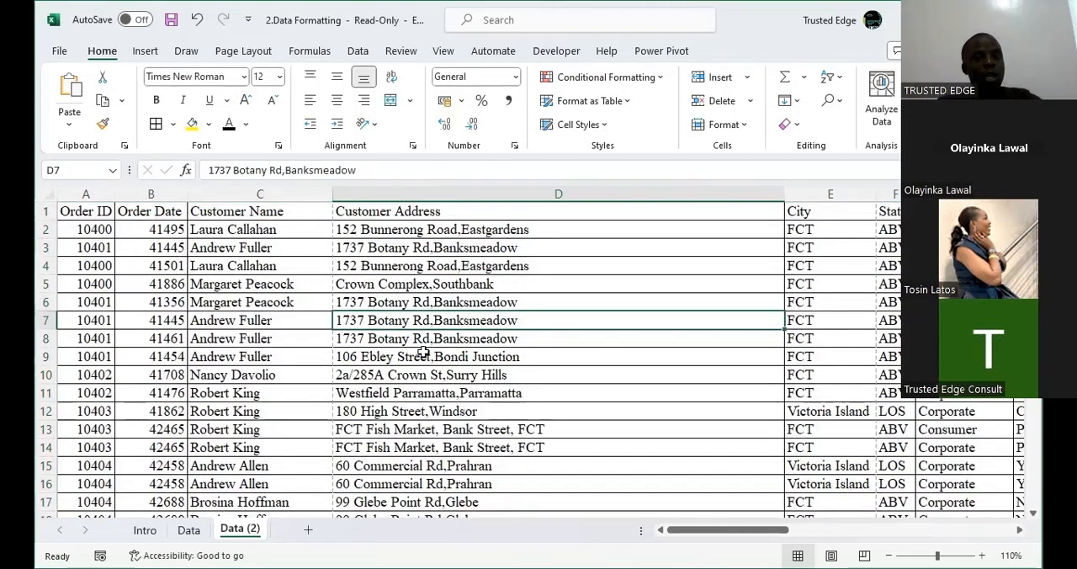
# Select the whole data range on Data (2), review the settings offered for a new cell style, and close them without saving.
pyautogui.hotkey('ctrl', 'a')
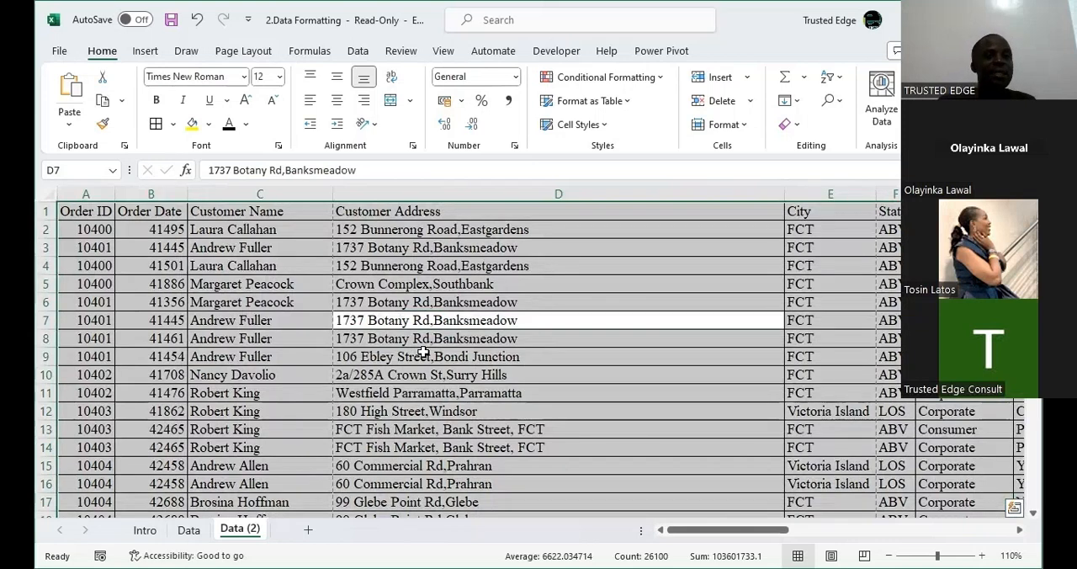
pyautogui.click(596, 124)
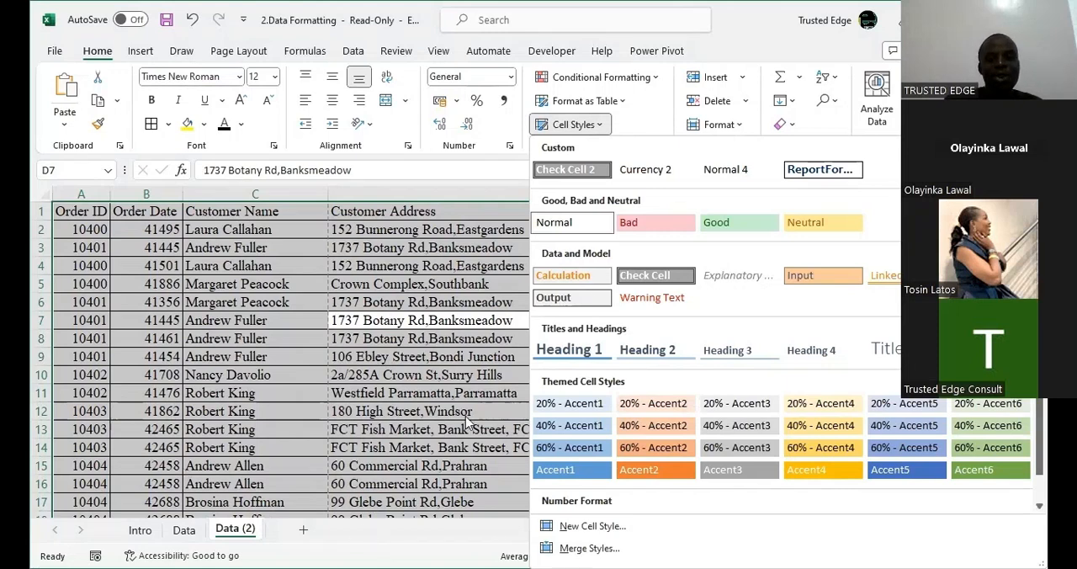
pyautogui.click(593, 526)
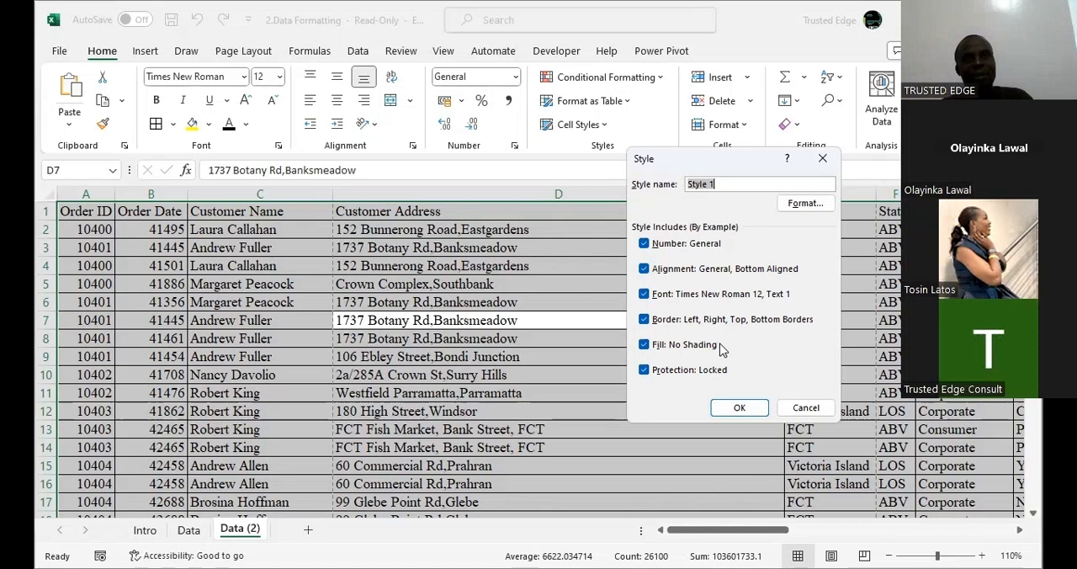
pyautogui.click(823, 160)
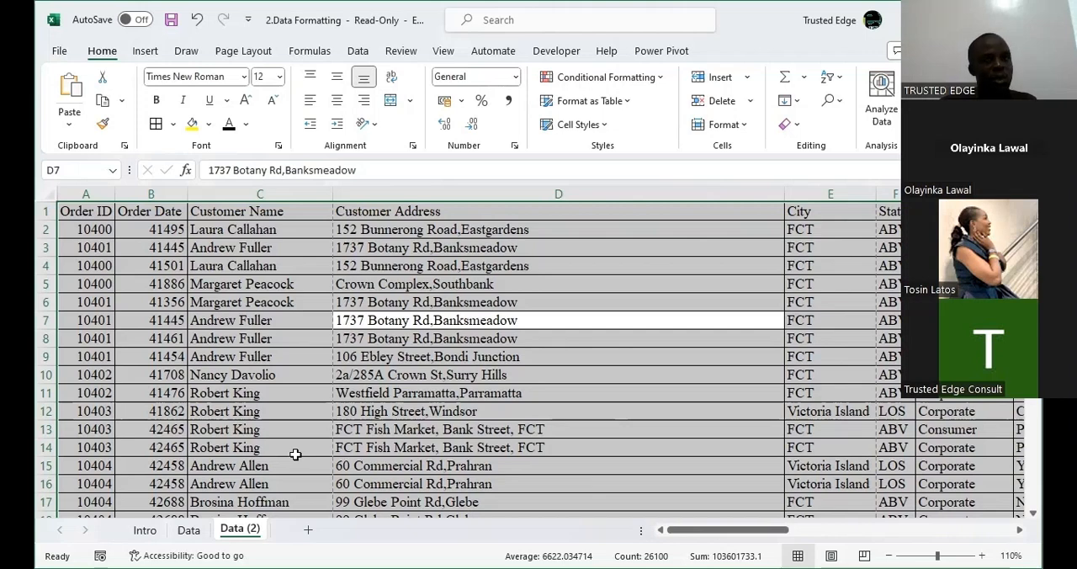
# Start a new cell style from the selected Data (2) range, named ReportFormat, keeping the font and all other format categories included.
pyautogui.click(602, 127)
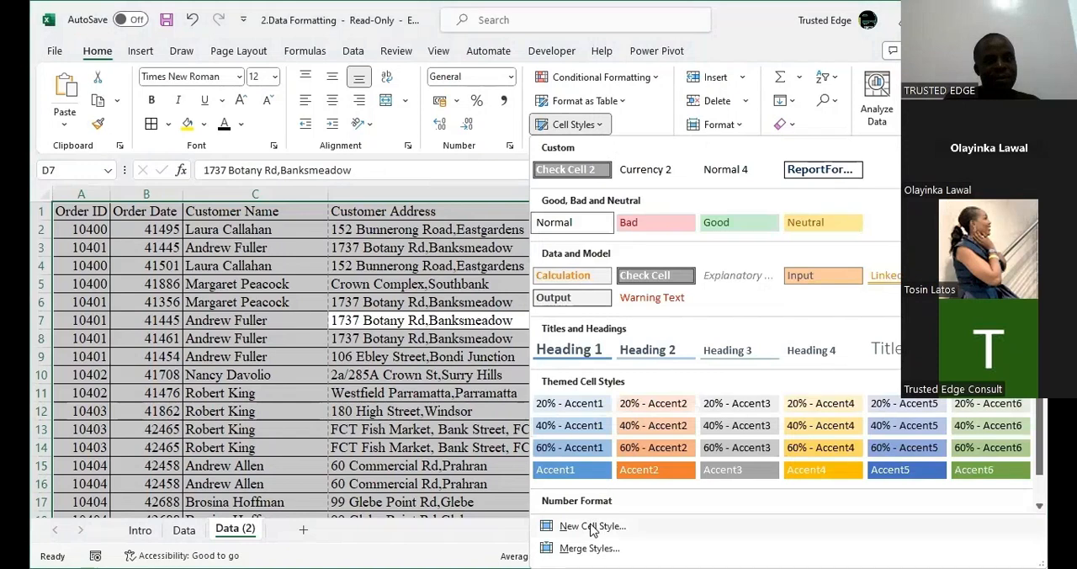
pyautogui.click(593, 526)
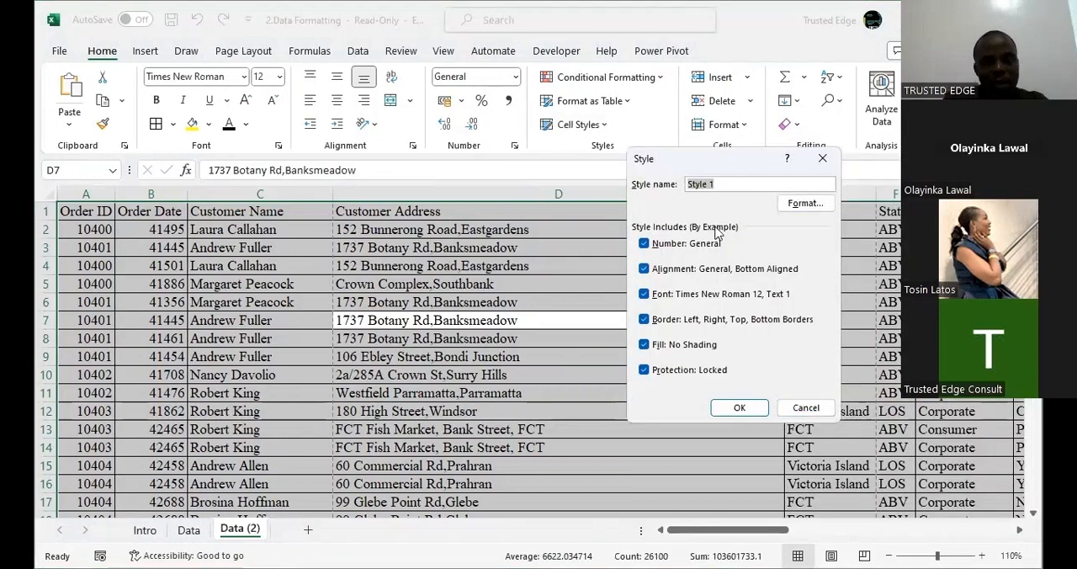
pyautogui.write('Re')
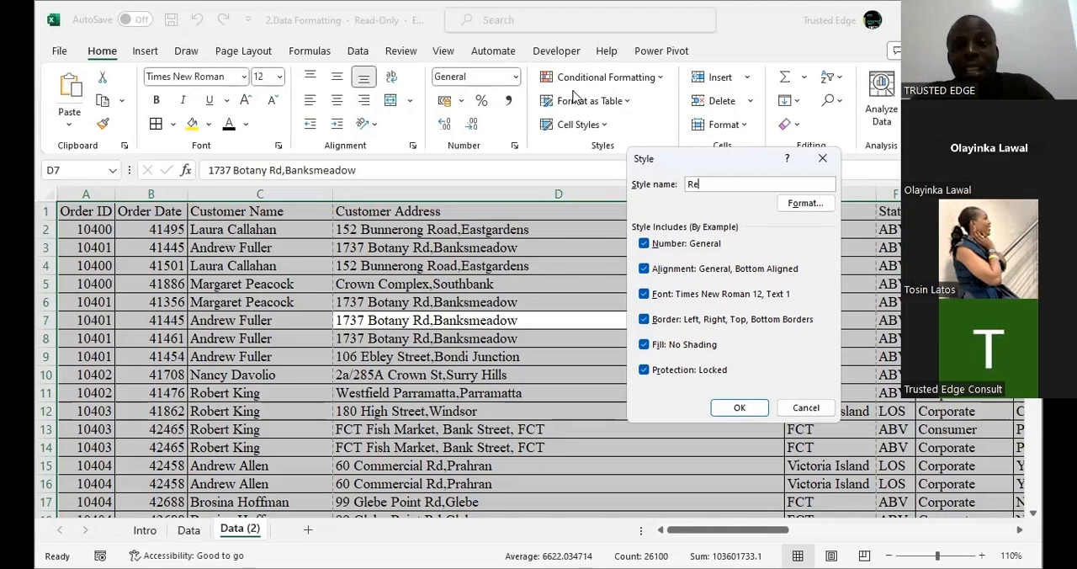
pyautogui.write('pot')
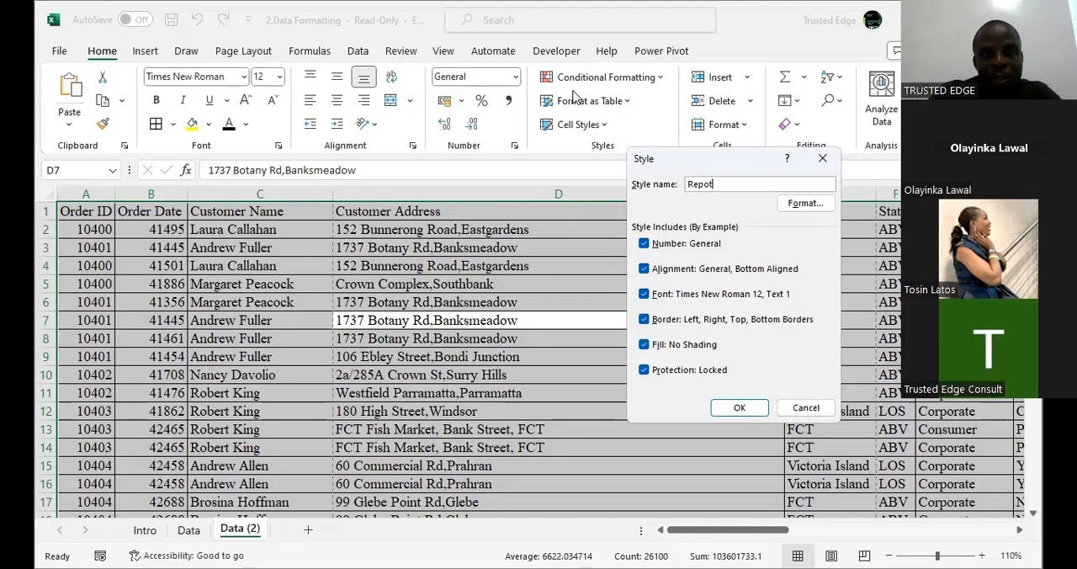
pyautogui.press('BackSpace')
pyautogui.write('rt')
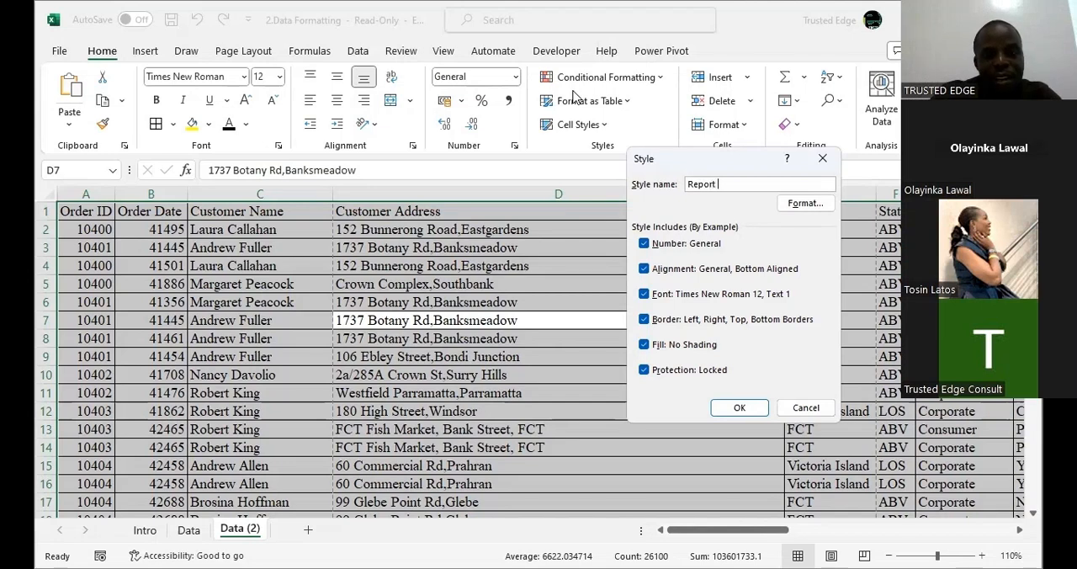
pyautogui.press('BackSpace')
pyautogui.write('Fo')
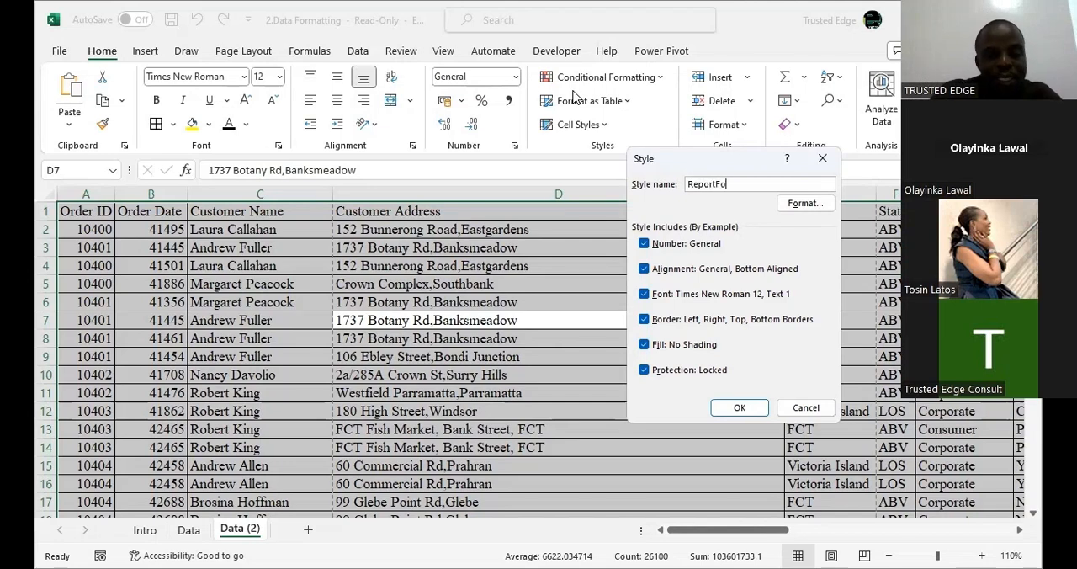
pyautogui.write('rmat')
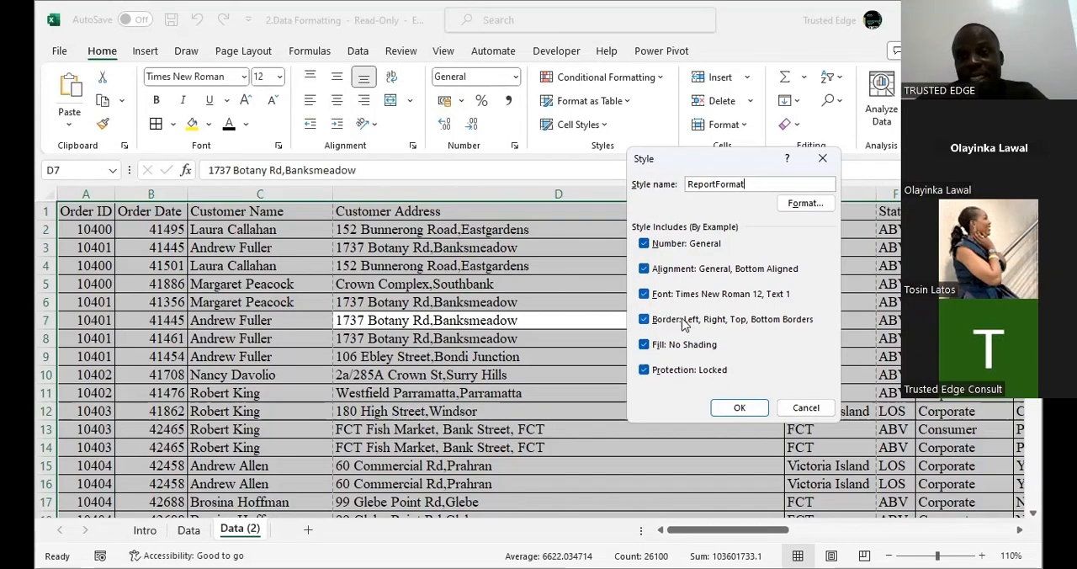
pyautogui.click(644, 294)
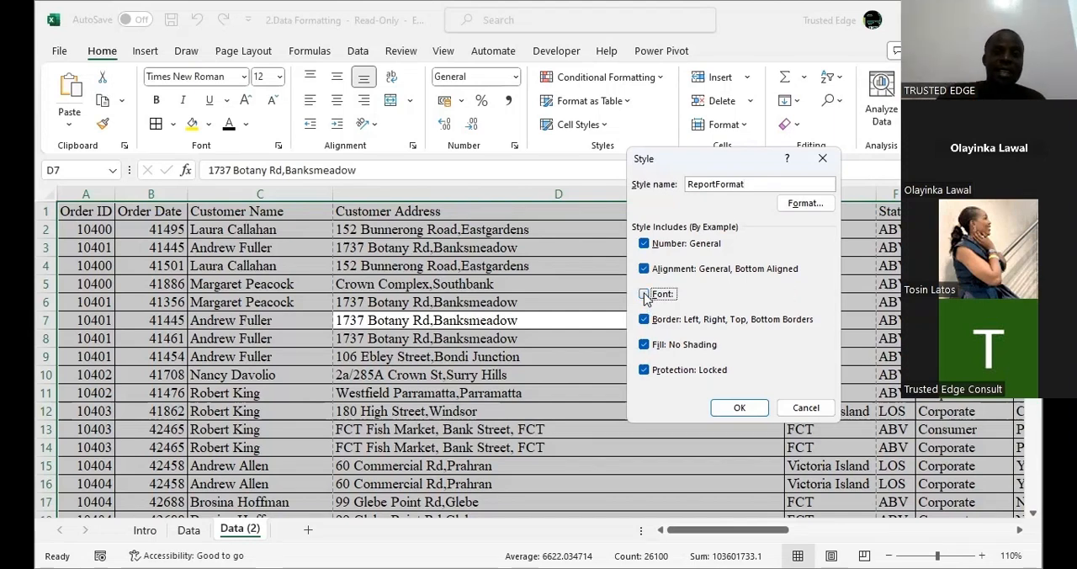
pyautogui.click(644, 294)
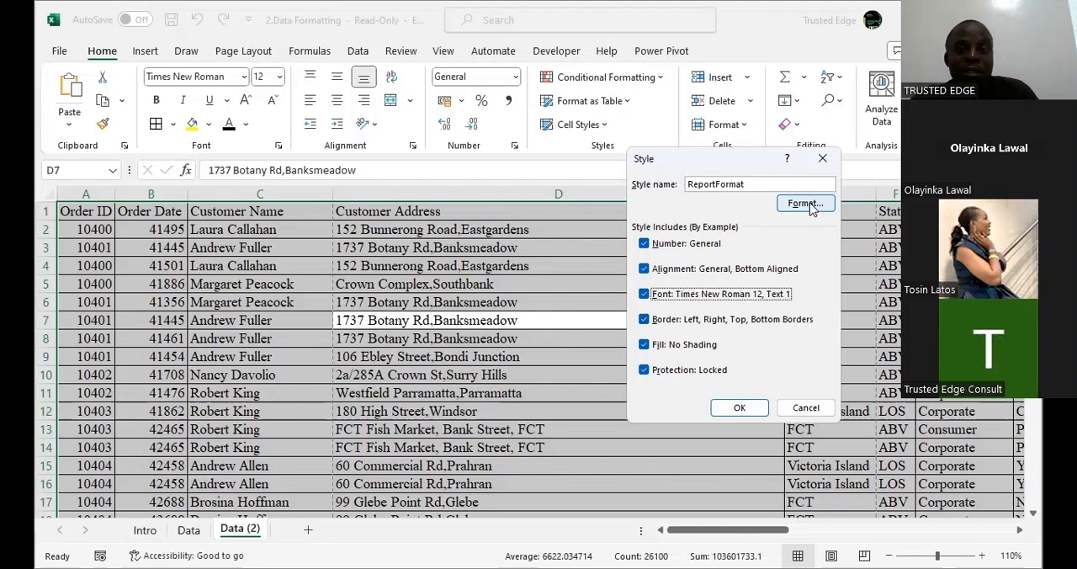
# Try to save the new cell style as ReportFormat, save it as ReportFormat2 instead, and check the custom cell styles.
pyautogui.click(738, 408)
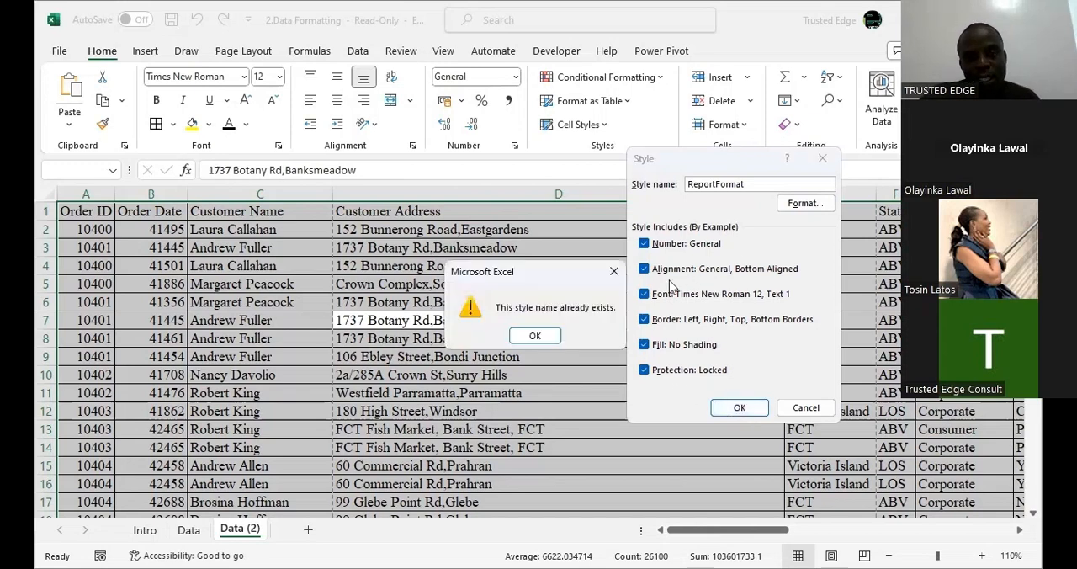
pyautogui.click(535, 336)
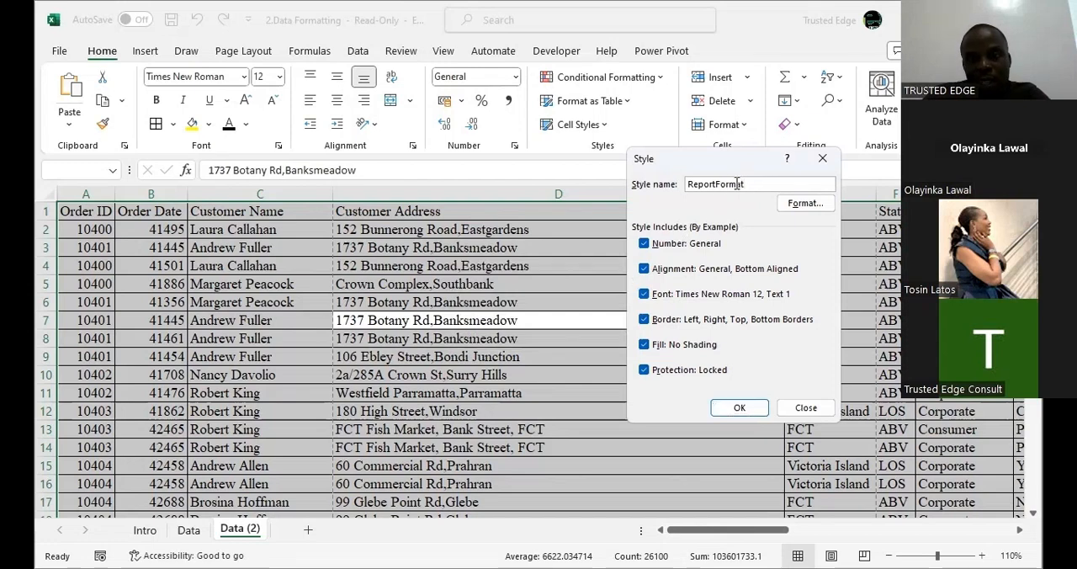
pyautogui.write('2')
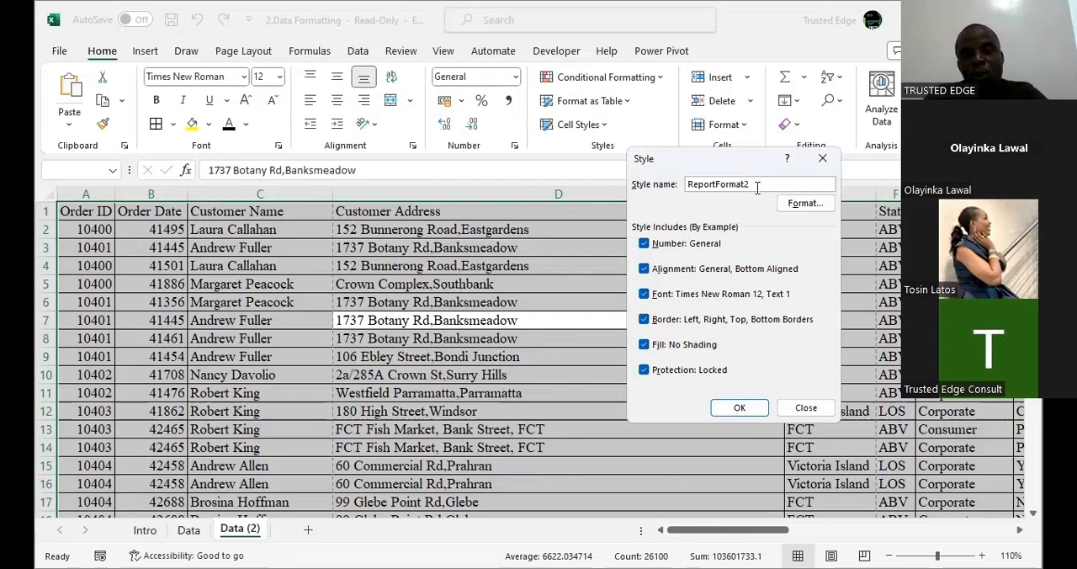
pyautogui.click(748, 410)
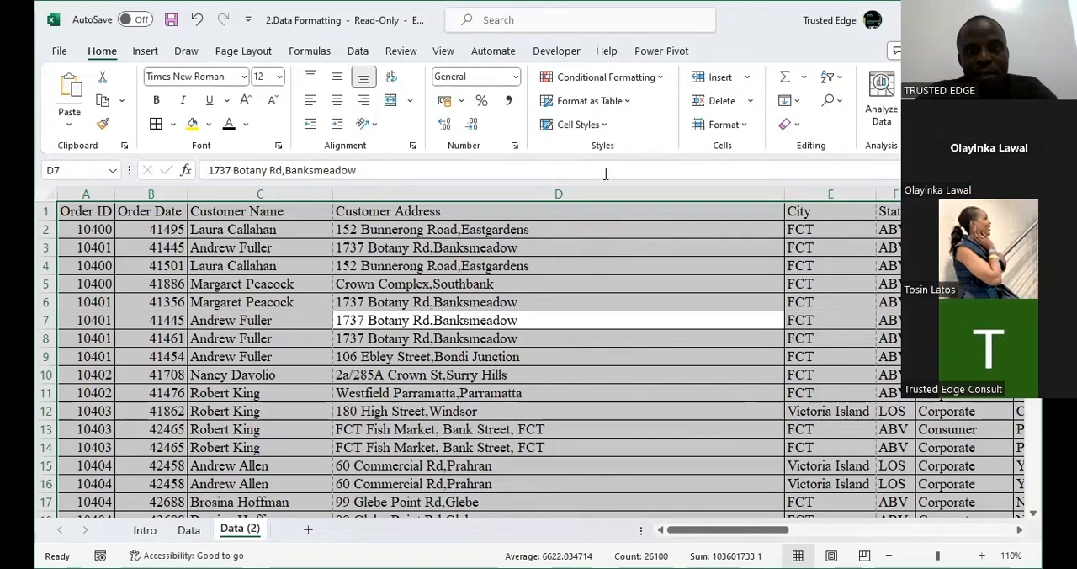
pyautogui.click(603, 127)
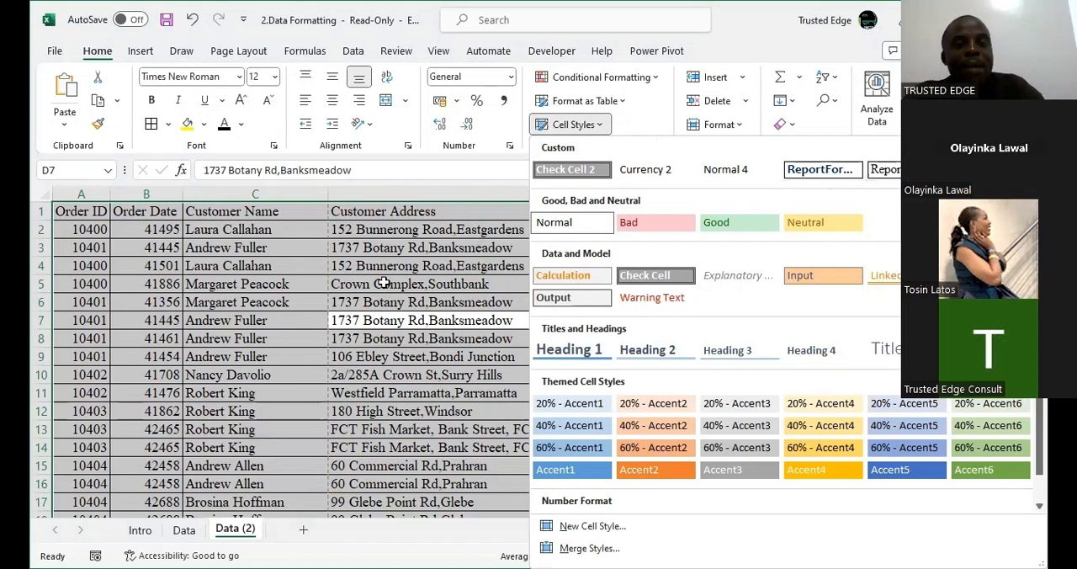
pyautogui.press('Escape')
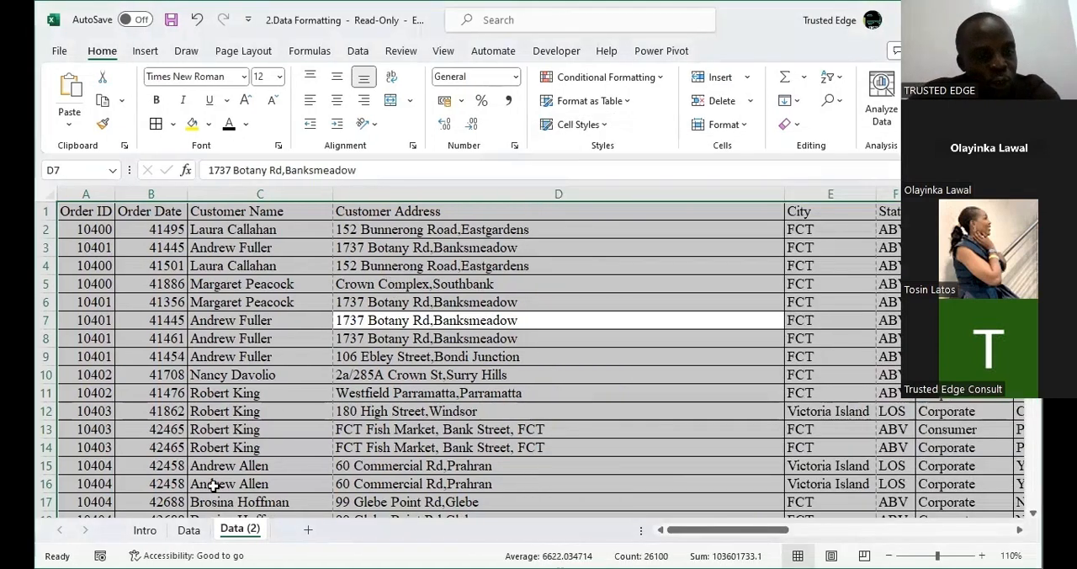
# Apply the ReportFormat2 cell style to the whole data range on the Data sheet.
pyautogui.click(188, 529)
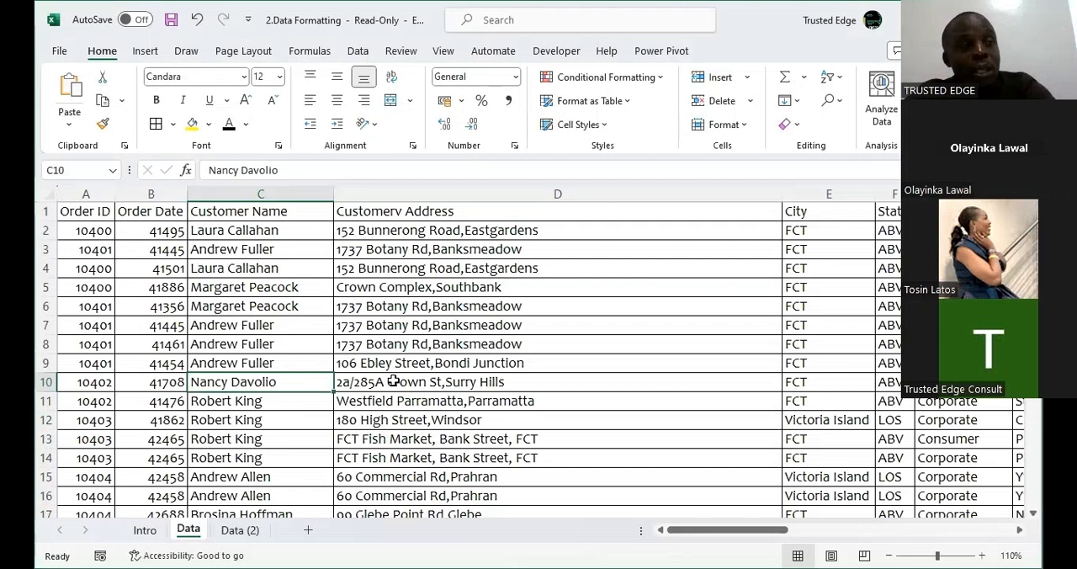
pyautogui.click(488, 344)
pyautogui.hotkey('ctrl', 'a')
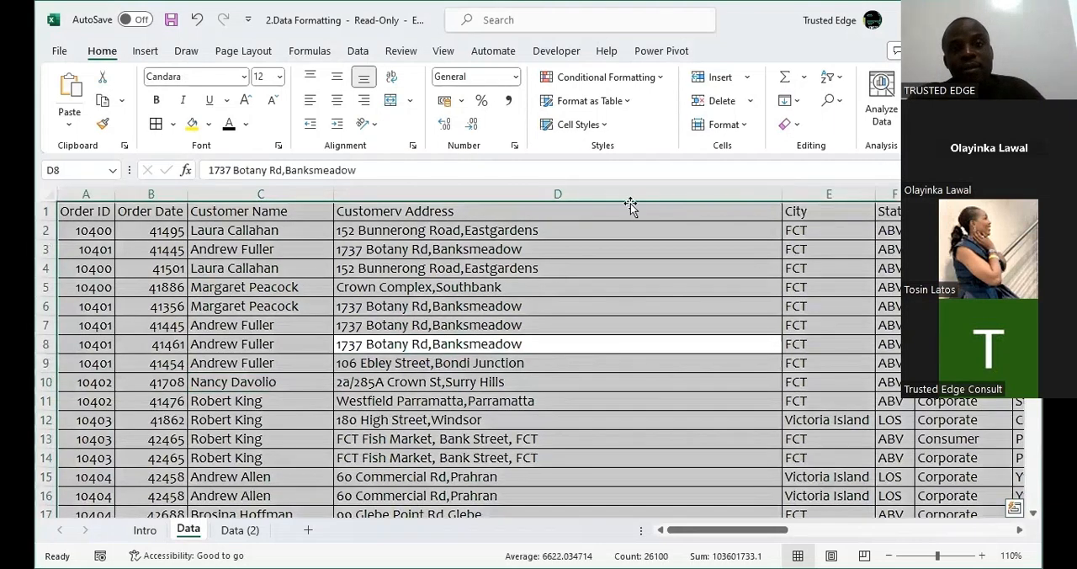
pyautogui.click(607, 126)
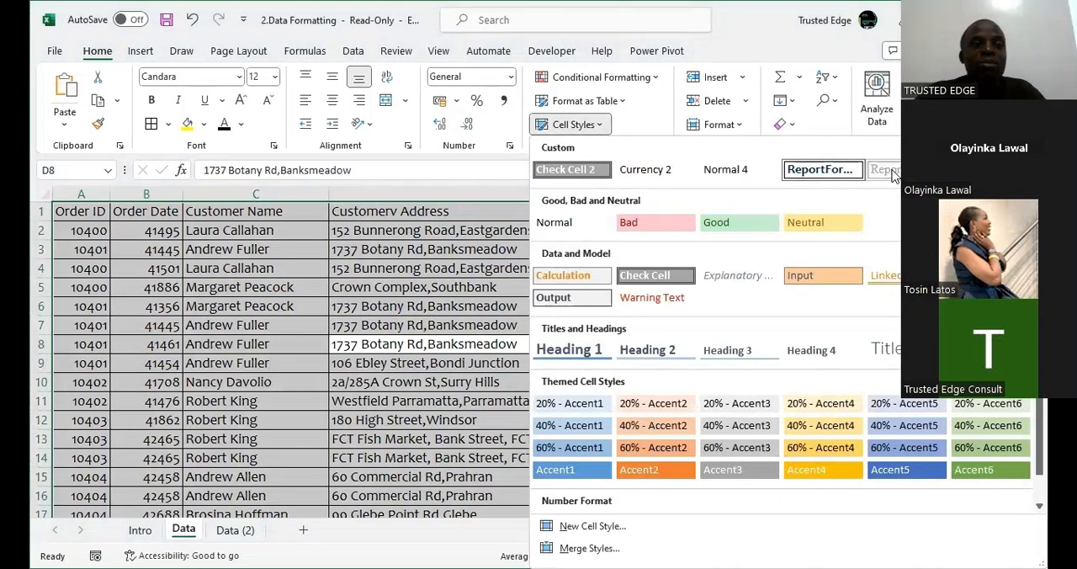
pyautogui.click(892, 171)
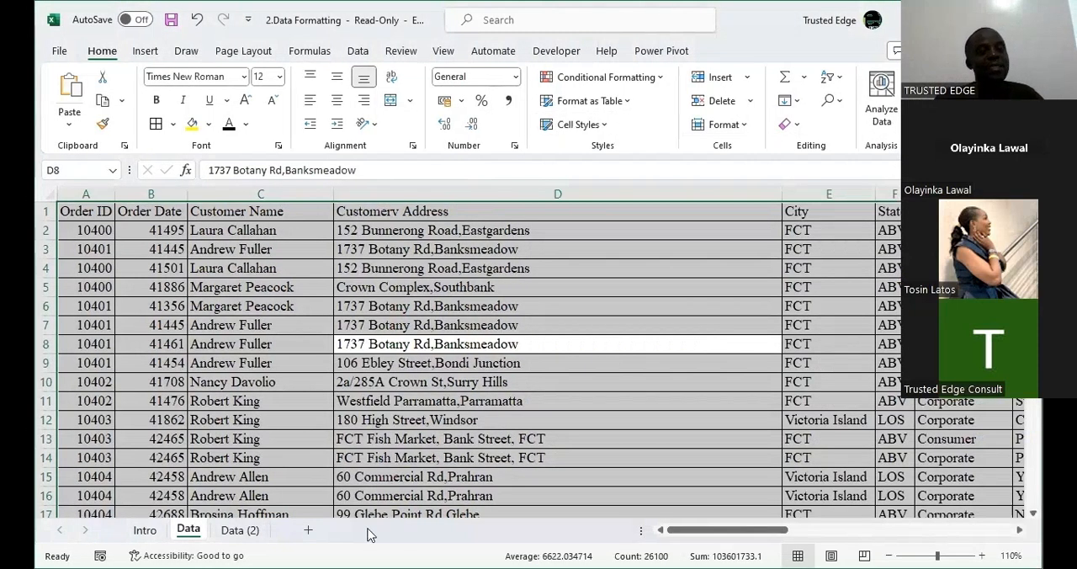
# View the Data (2) sheet for comparison and undo the cell style applied on the Data sheet.
pyautogui.click(240, 530)
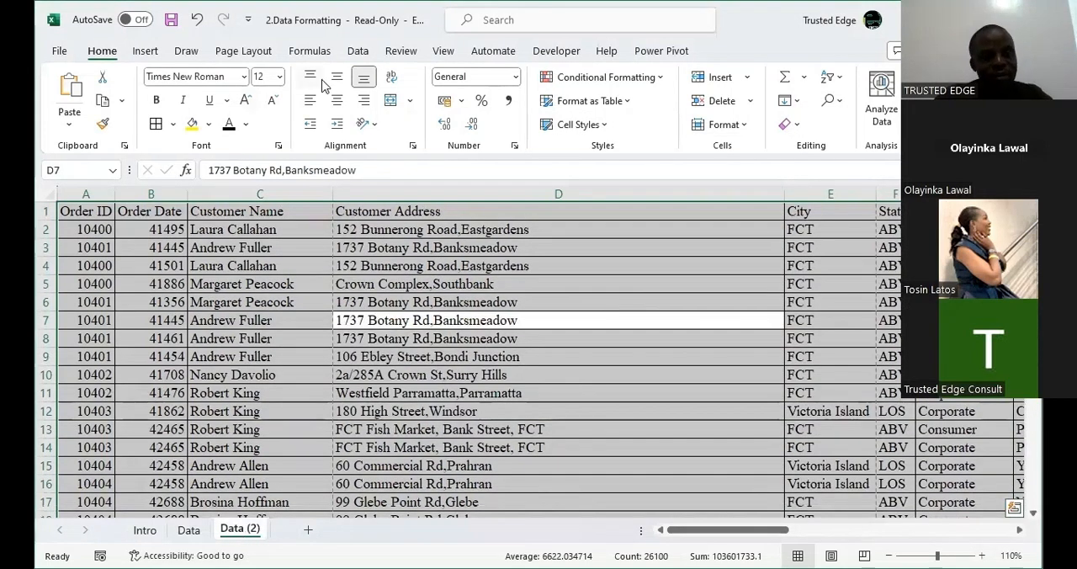
pyautogui.hotkey('ctrl', 'z')
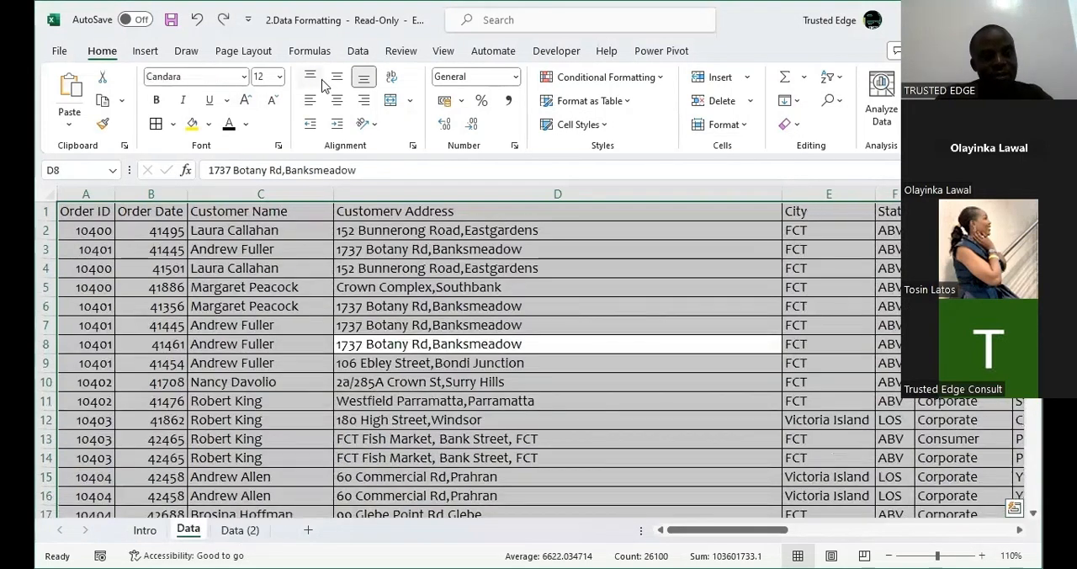
# Reapply the custom ReportFormat2 cell style to the entire data range on the Data sheet.
pyautogui.click(384, 280)
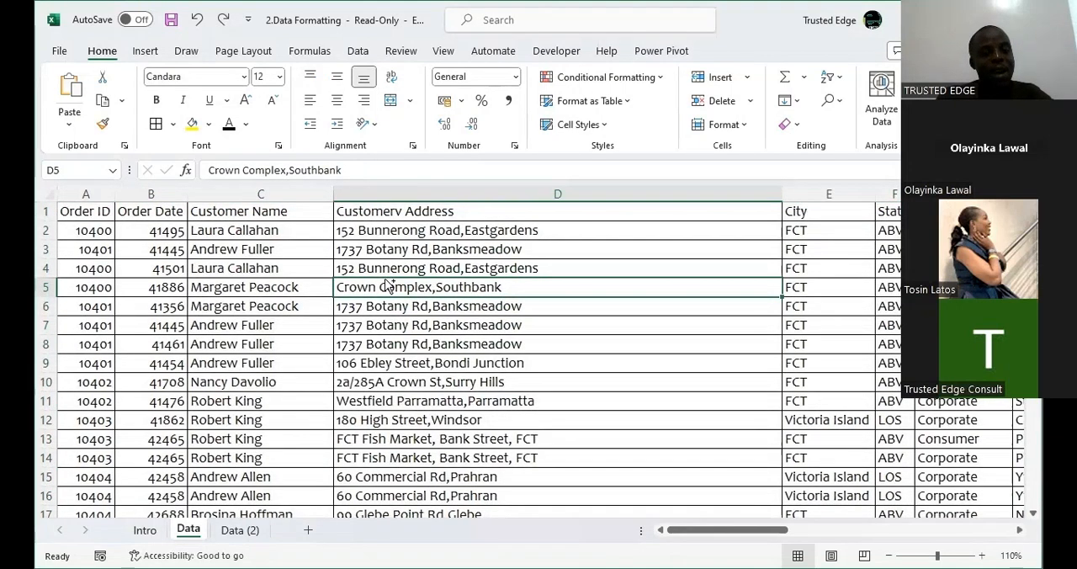
pyautogui.hotkey('ctrl', 'a')
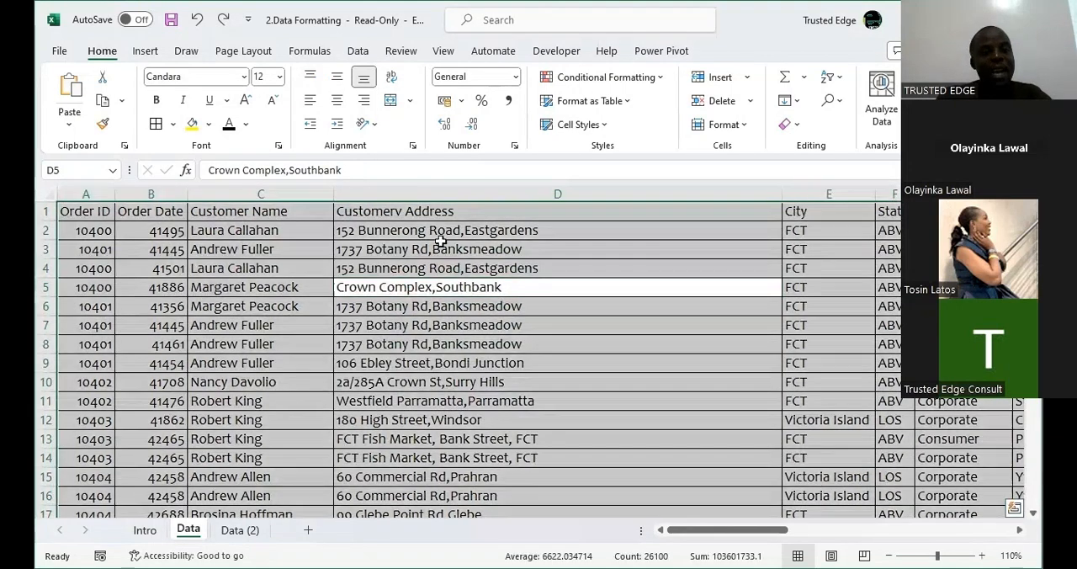
pyautogui.click(593, 126)
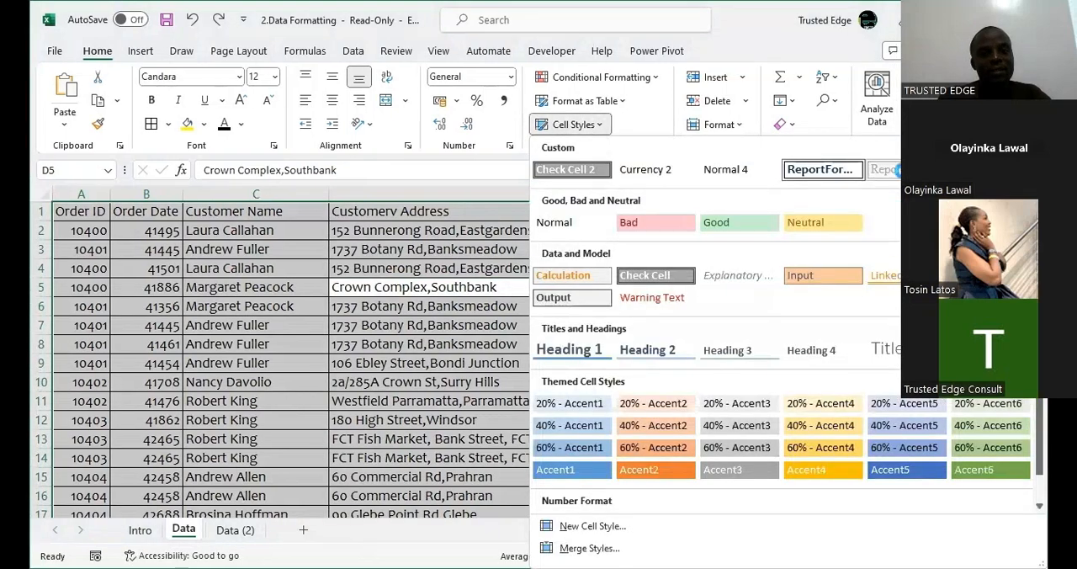
pyautogui.click(896, 169)
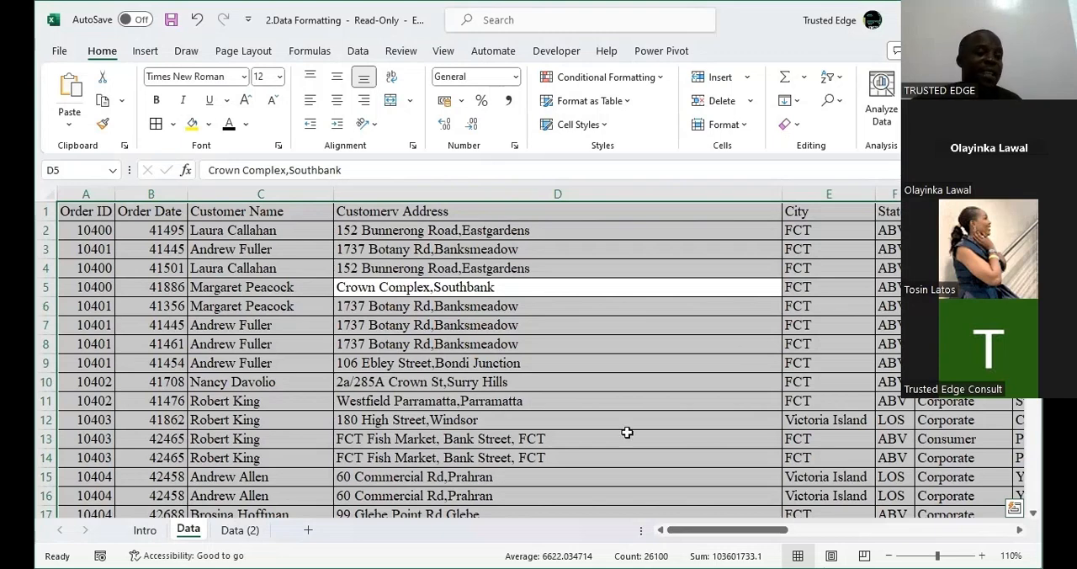
# Add a new worksheet, check its available cell styles, and paste the meeting invitation with its link, meeting ID and passcode into A1.
pyautogui.click(308, 532)
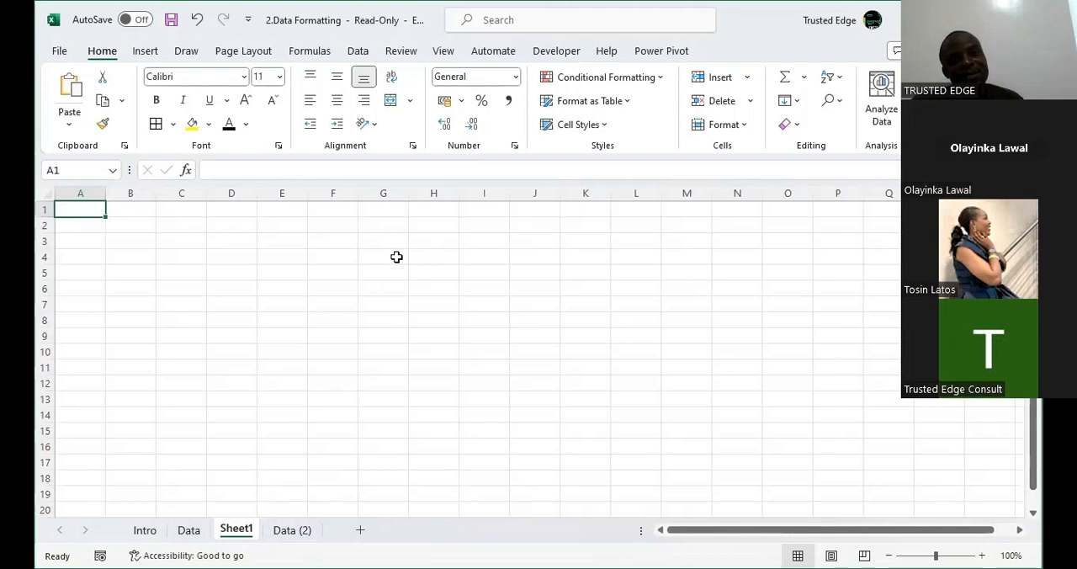
pyautogui.click(602, 130)
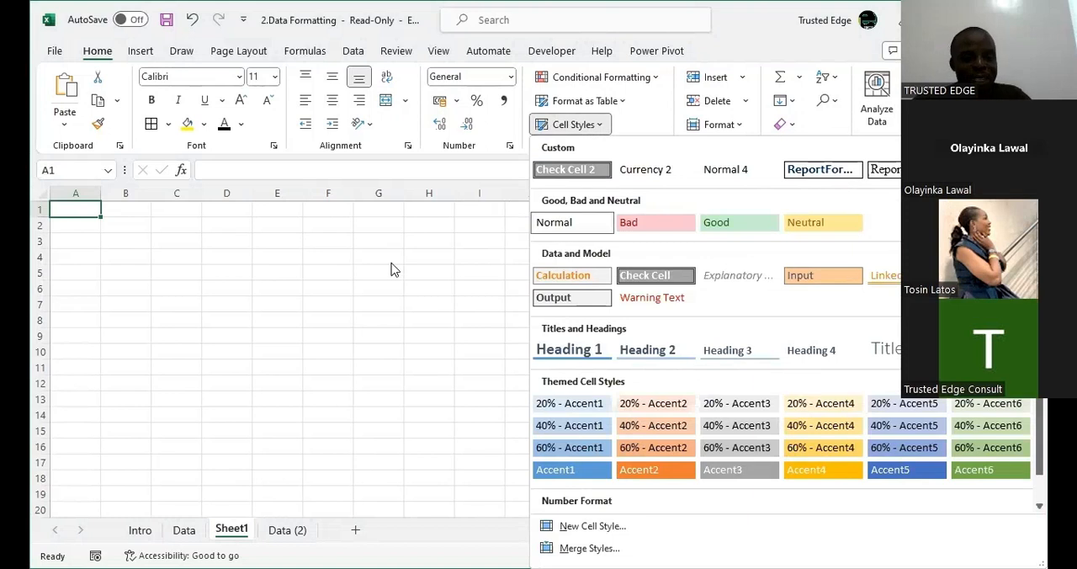
pyautogui.press('Escape')
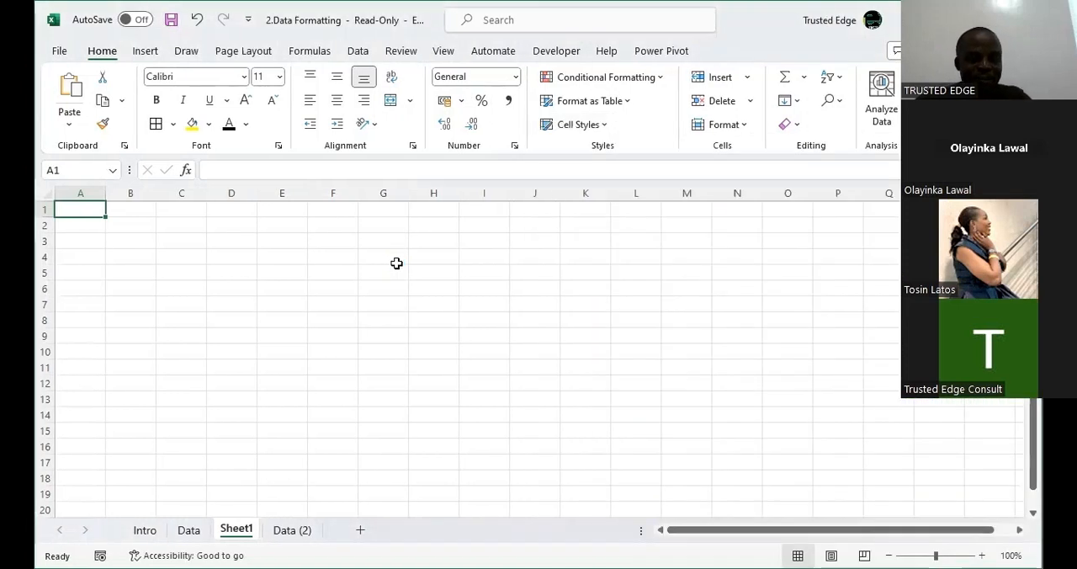
pyautogui.hotkey('ctrl', 'v')
pyautogui.hotkey('ctrl', 'z')
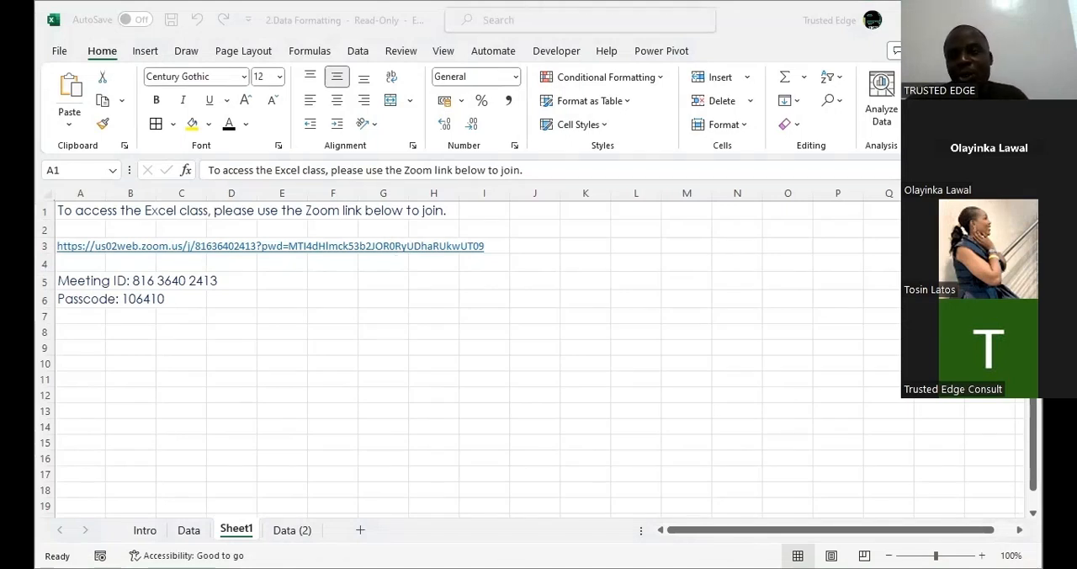
# Examine the custom cell styles on Sheet1 and the management options offered for the ReportFormat2 style.
pyautogui.click(614, 149)
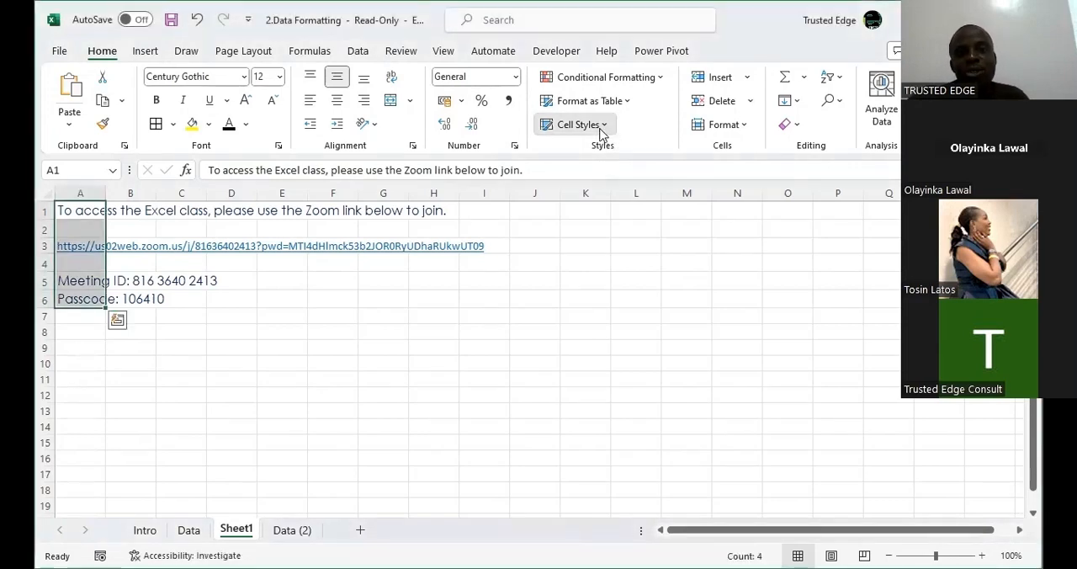
pyautogui.click(603, 126)
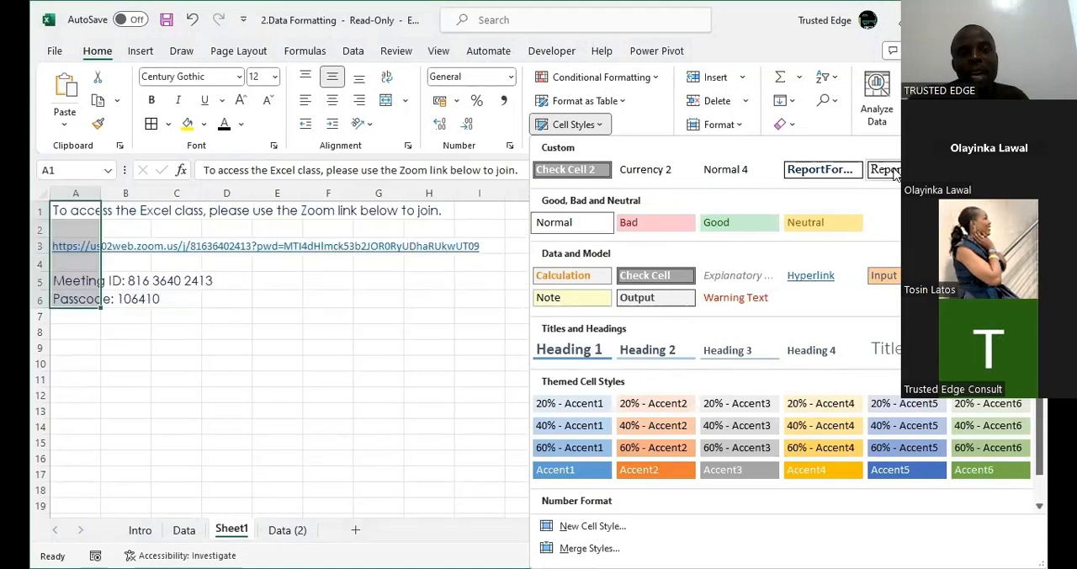
pyautogui.rightClick(893, 171)
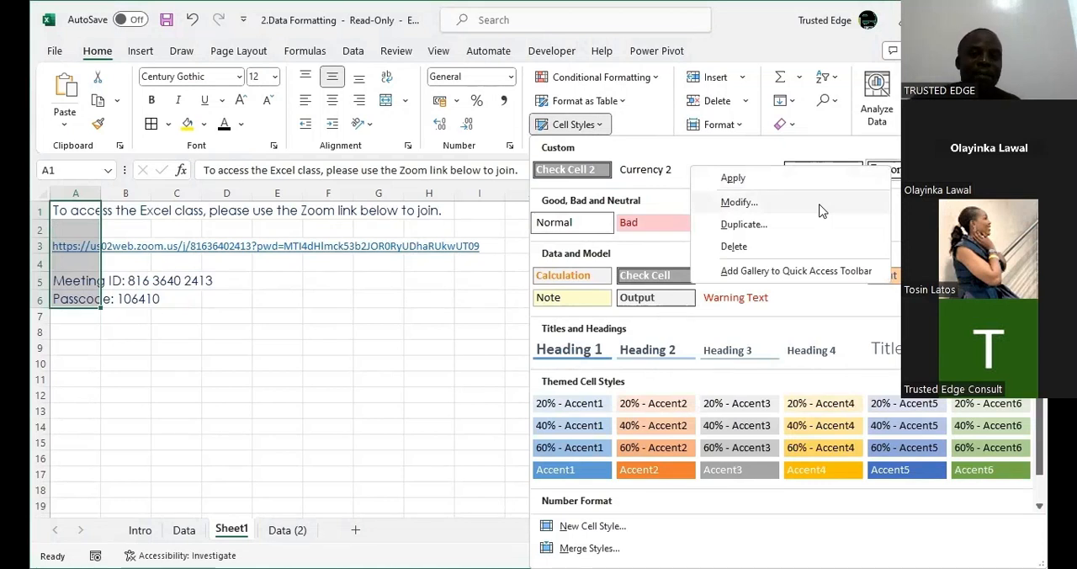
pyautogui.click(476, 269)
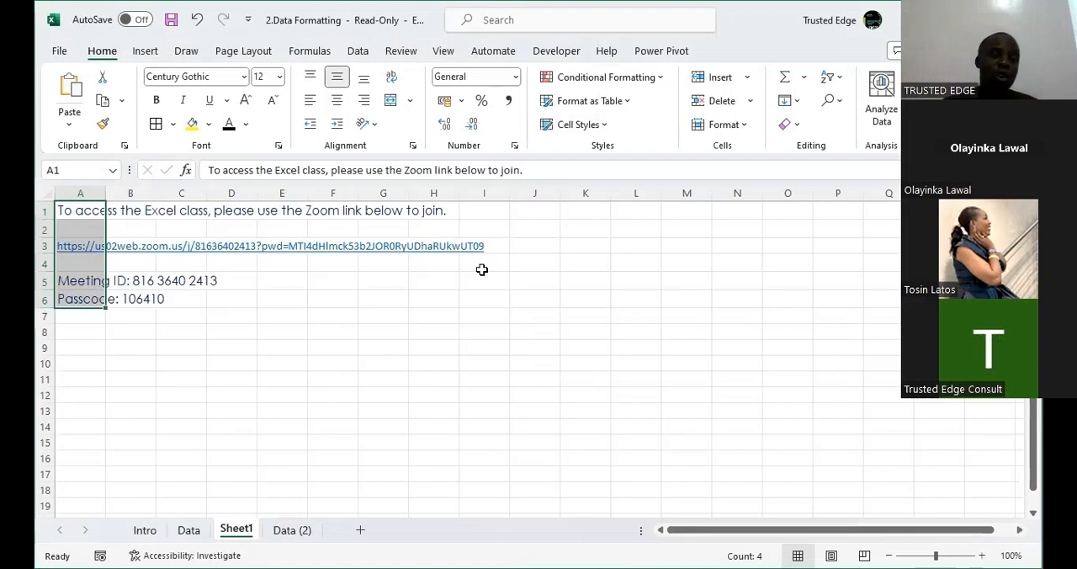
# Switch to the workbook 1.How Excel handles what you type and examine which cell styles it offers.
pyautogui.click(482, 267)
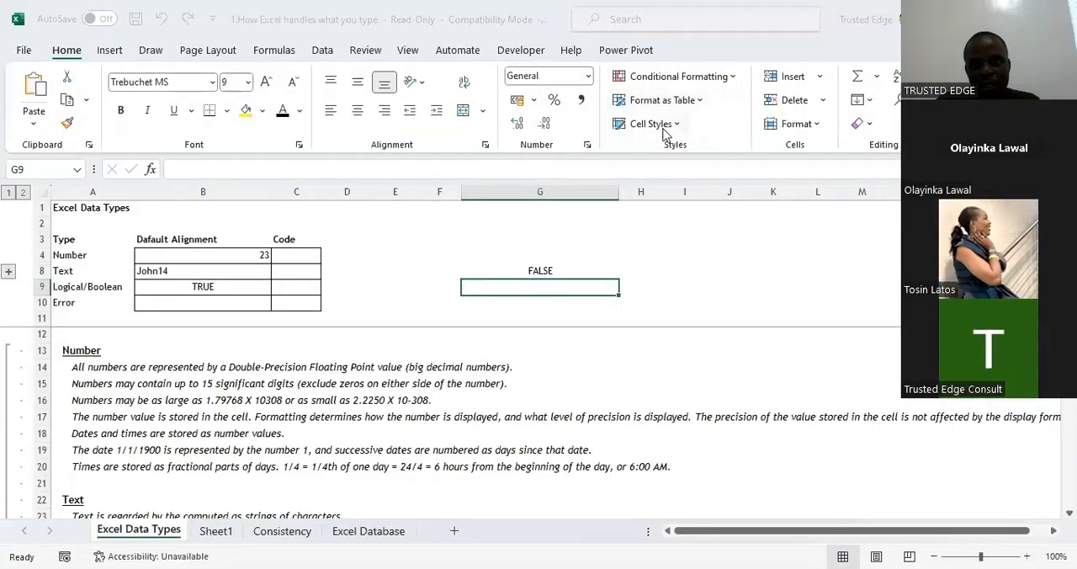
pyautogui.click(653, 123)
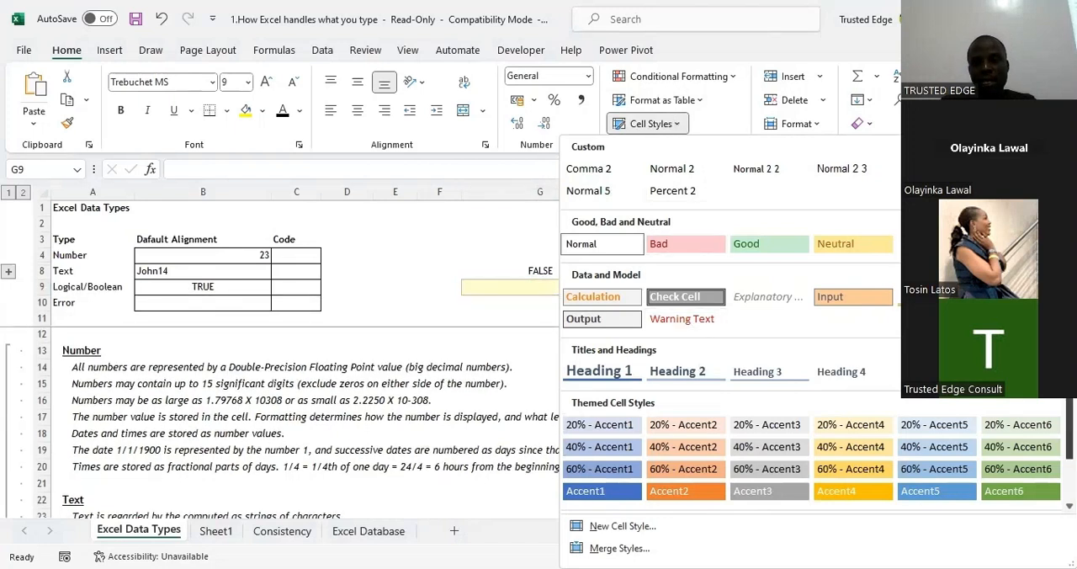
pyautogui.scroll(-1, 813, 328)
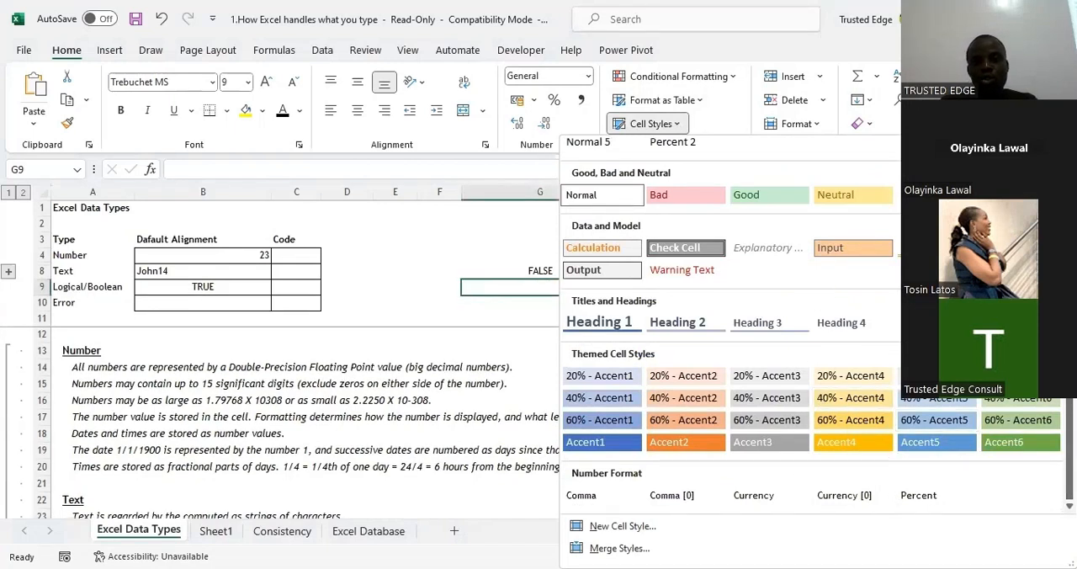
pyautogui.click(745, 114)
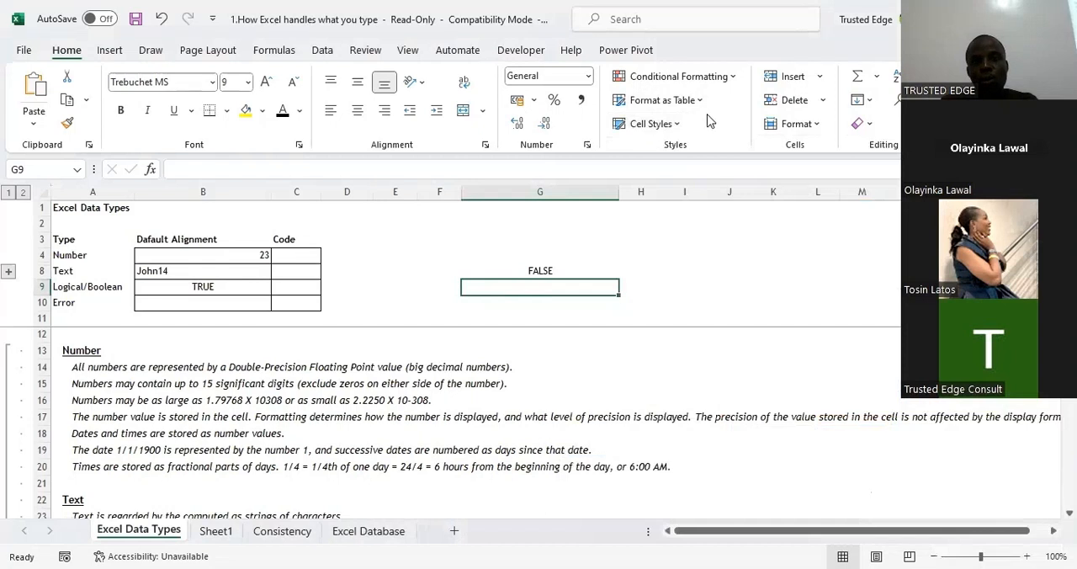
pyautogui.click(661, 124)
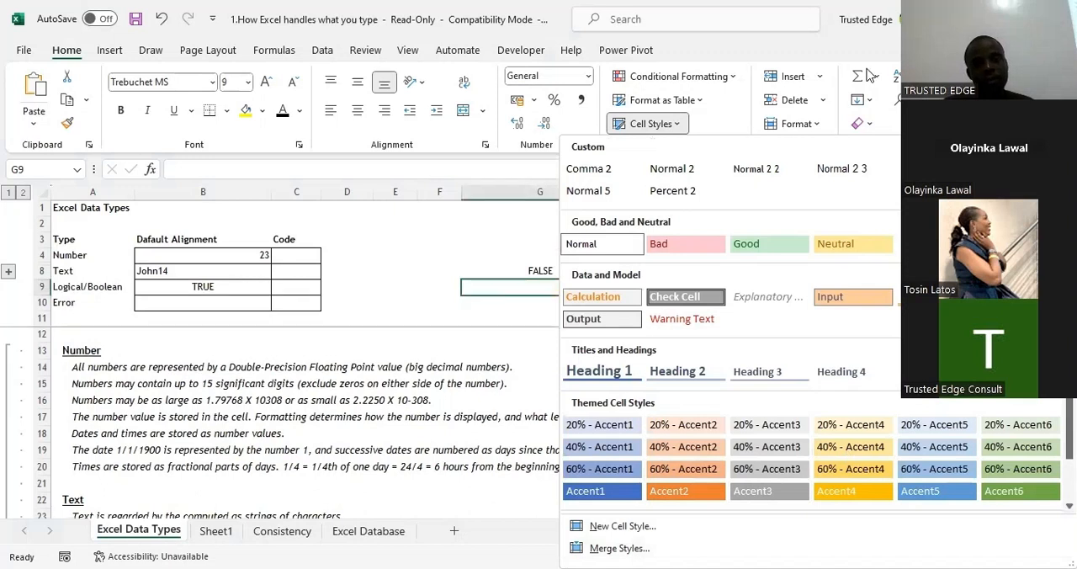
pyautogui.press('Escape')
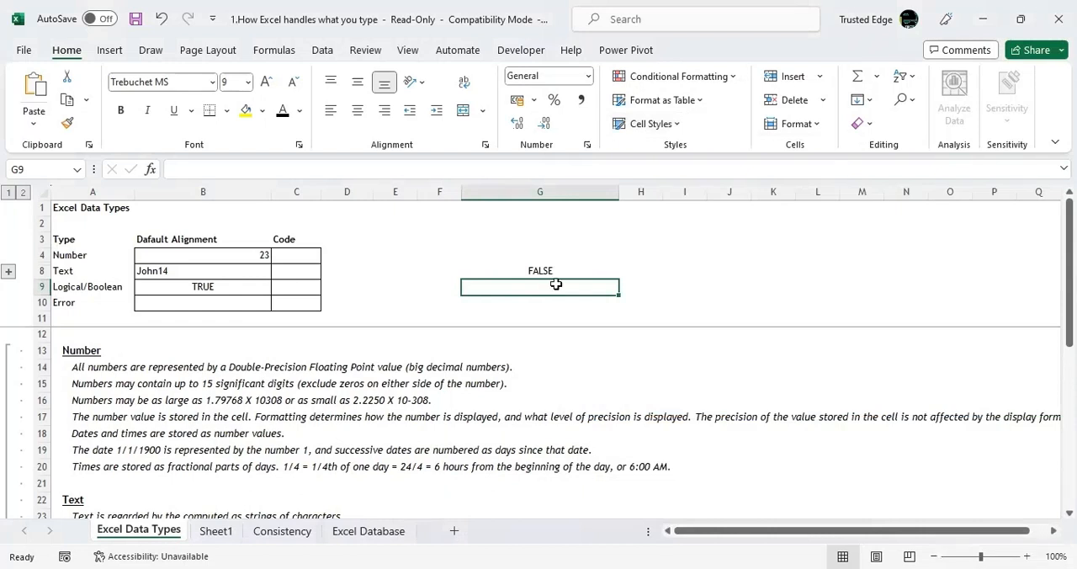
# Merge the cell styles from 2.Data Formatting.xlsx into this workbook, including styles with the same names, and check the custom styles.
pyautogui.click(670, 122)
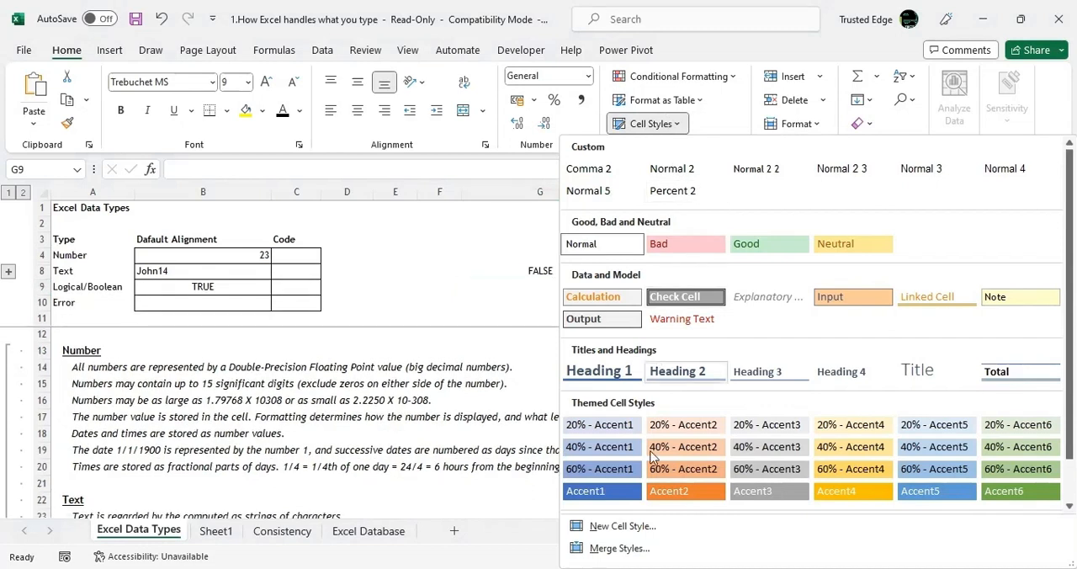
pyautogui.click(619, 548)
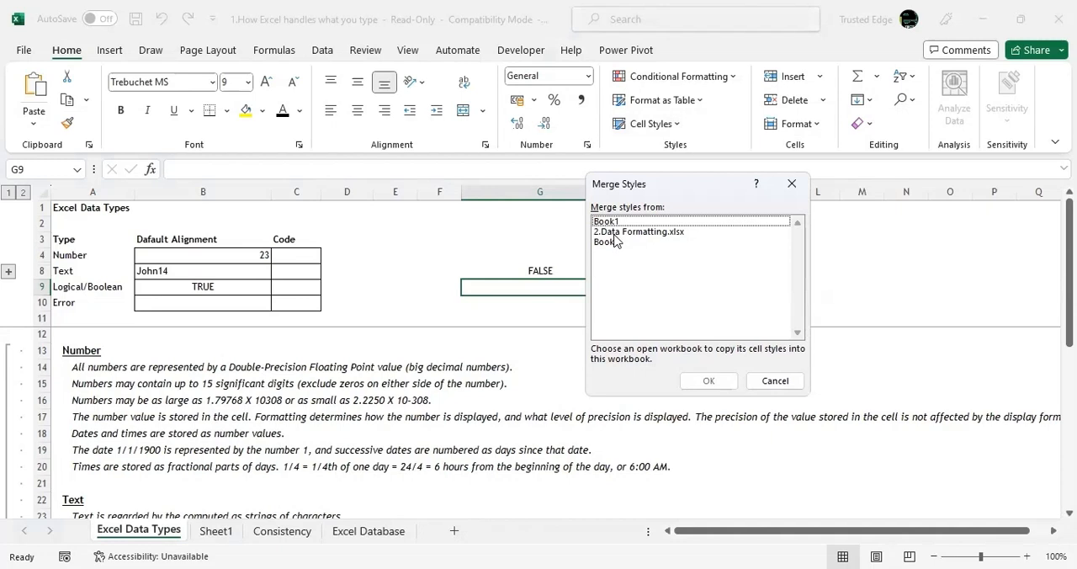
pyautogui.click(614, 234)
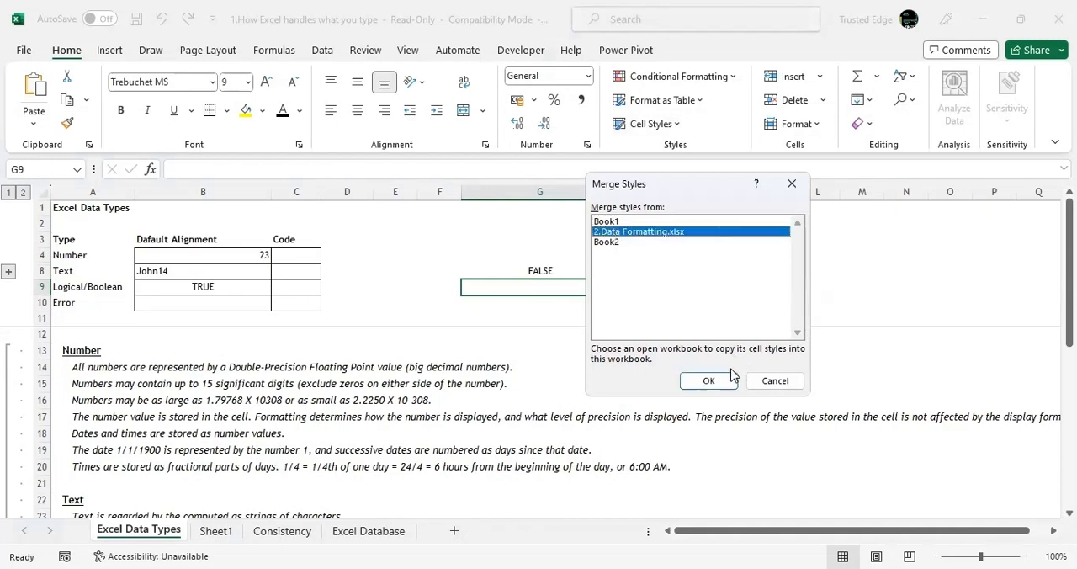
pyautogui.click(710, 381)
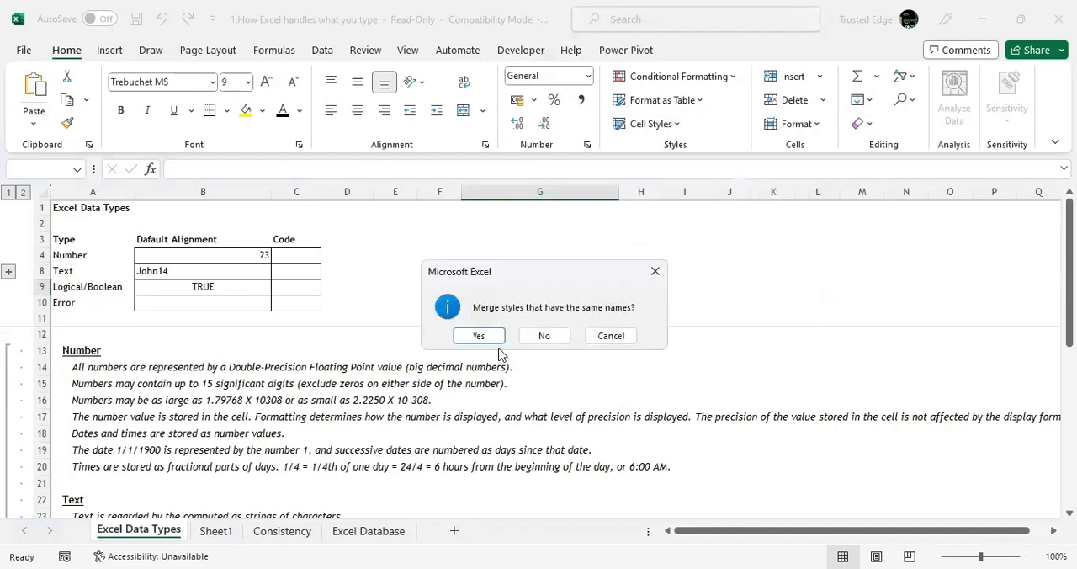
pyautogui.click(493, 339)
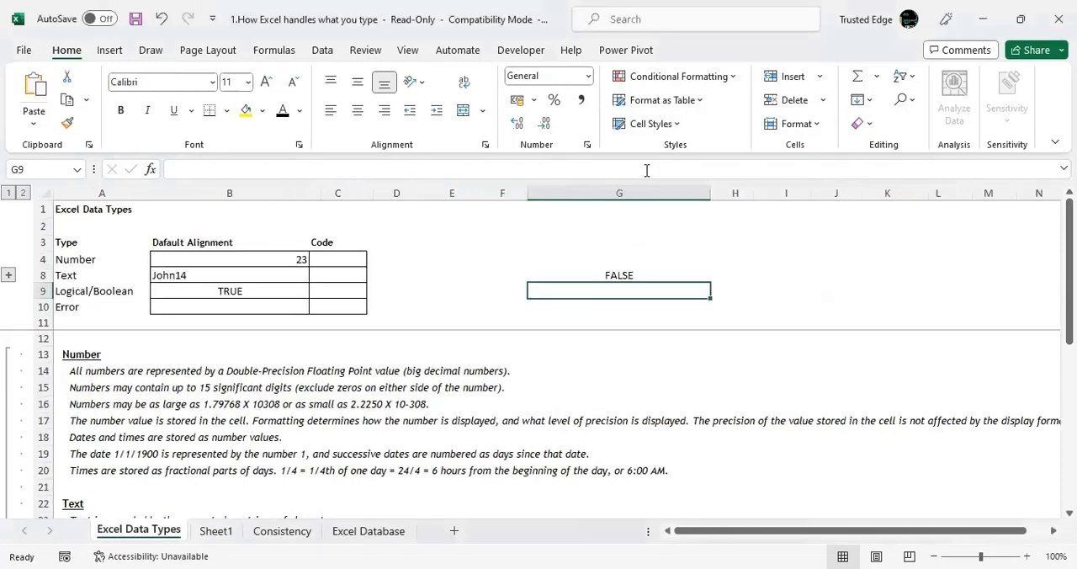
pyautogui.click(668, 132)
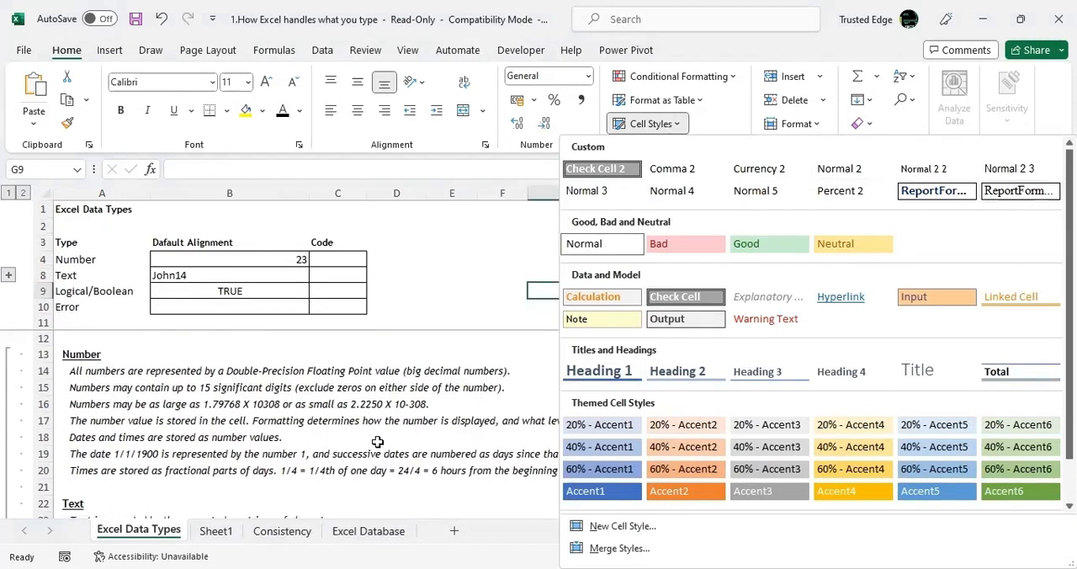
pyautogui.click(360, 534)
# Apply the merged ReportFormat2 cell style to the entire data range on the Excel Database sheet.
pyautogui.click(362, 533)
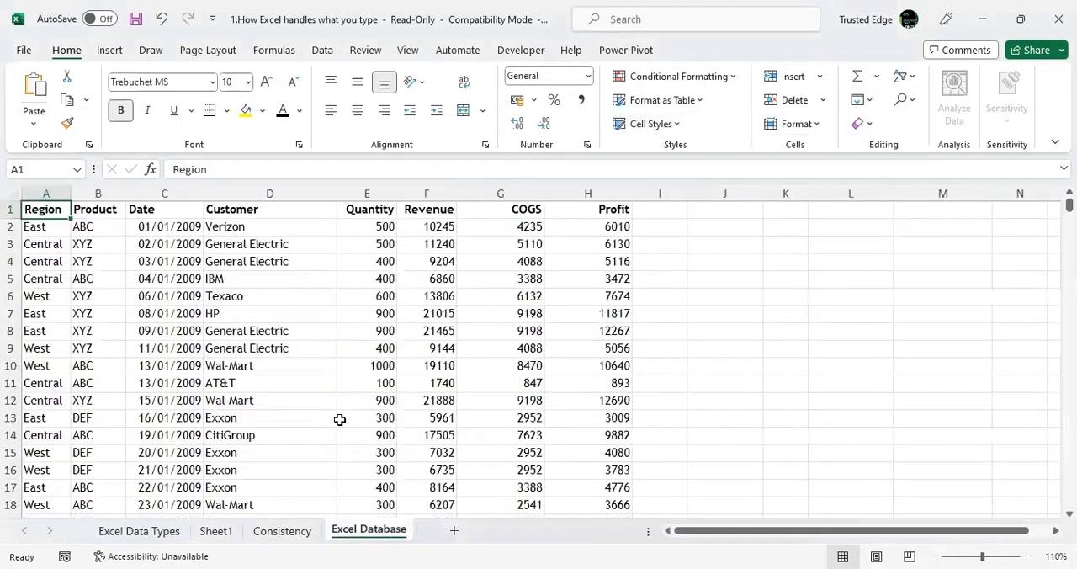
pyautogui.click(295, 537)
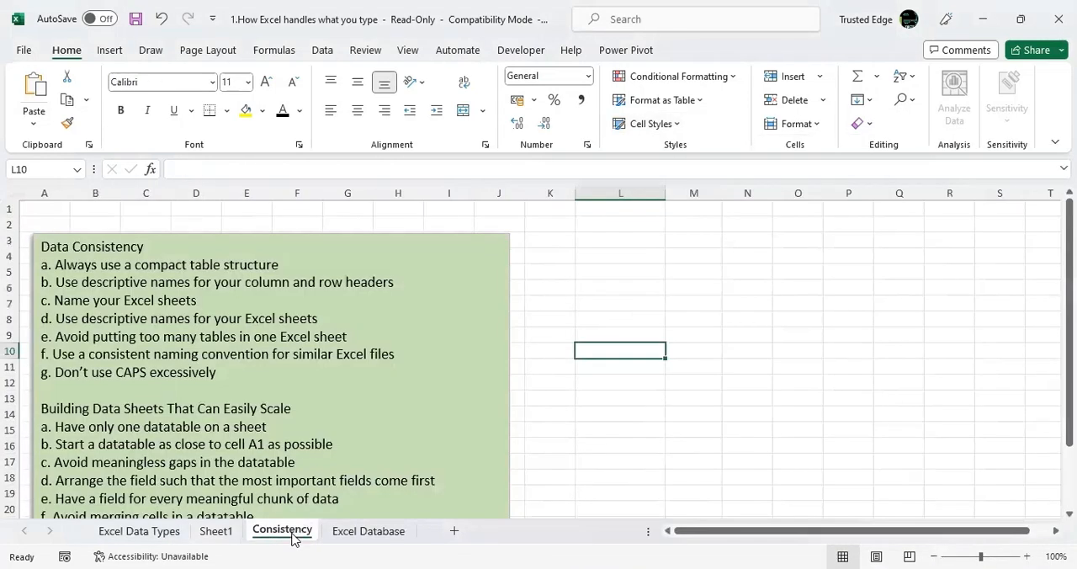
pyautogui.click(222, 538)
pyautogui.click(367, 538)
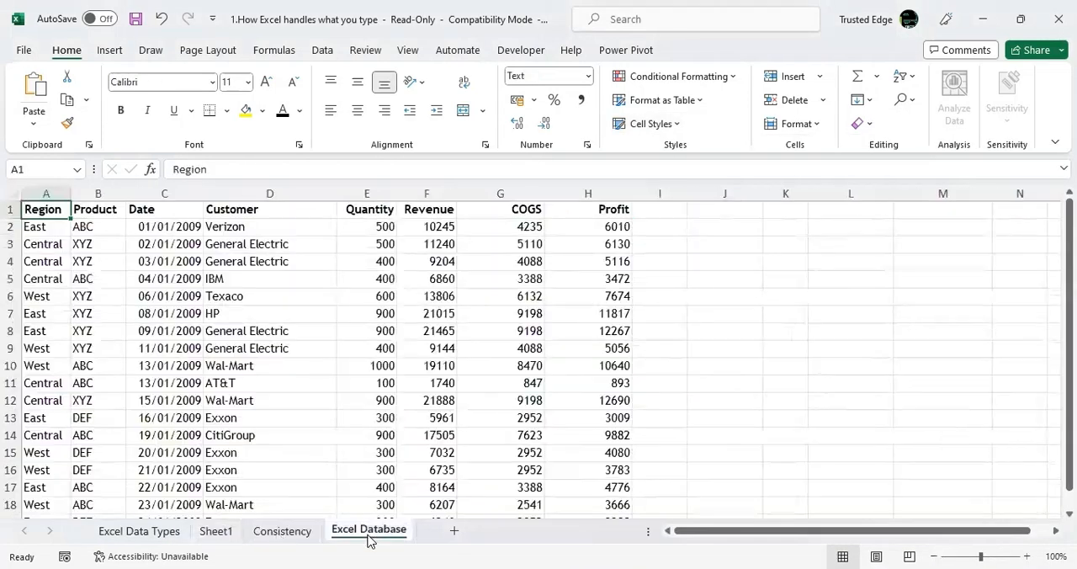
pyautogui.click(347, 461)
pyautogui.hotkey('ctrl', 'a')
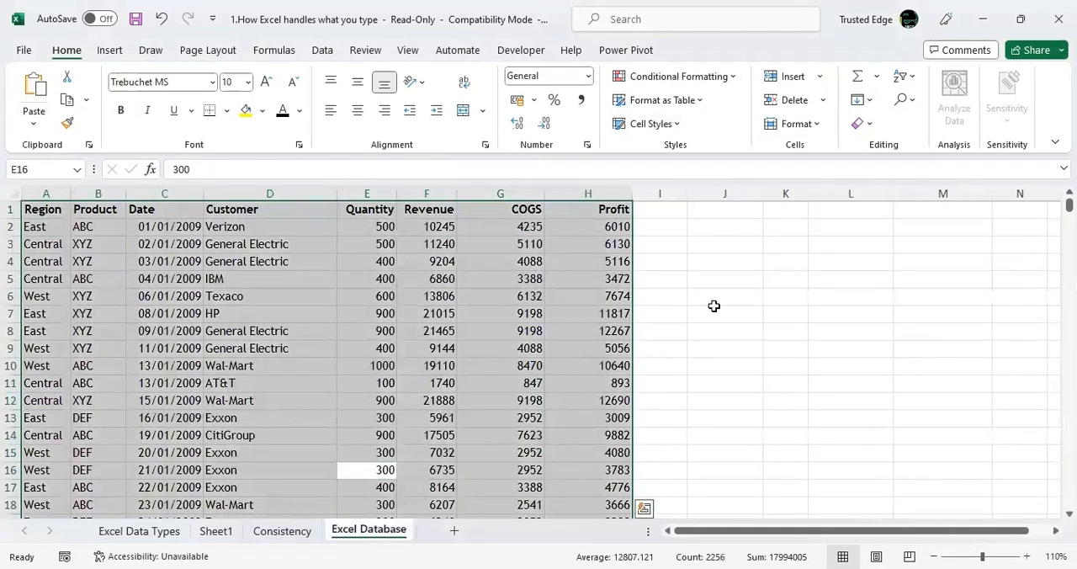
pyautogui.click(646, 123)
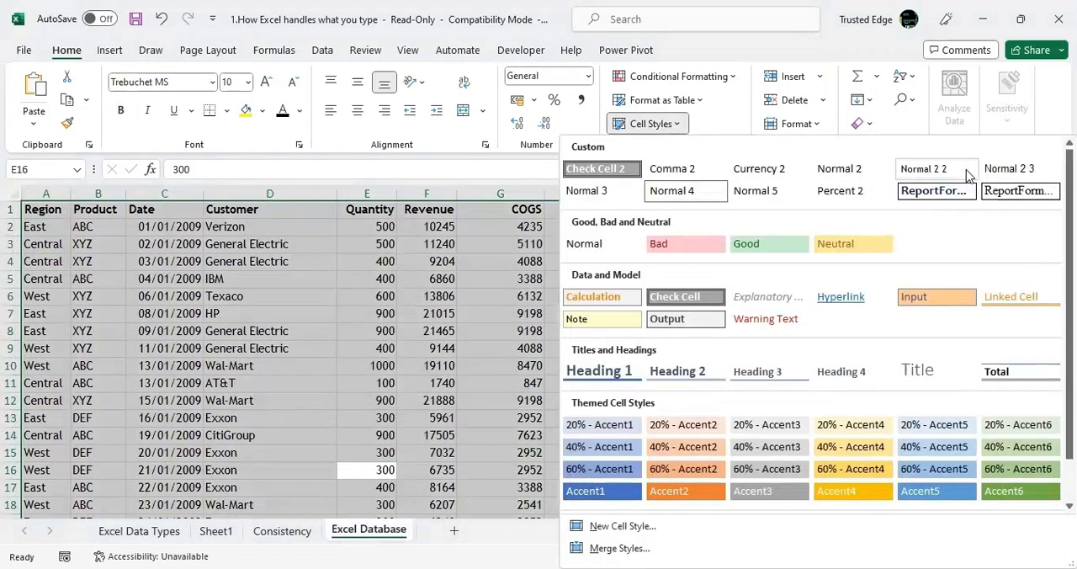
pyautogui.click(1019, 195)
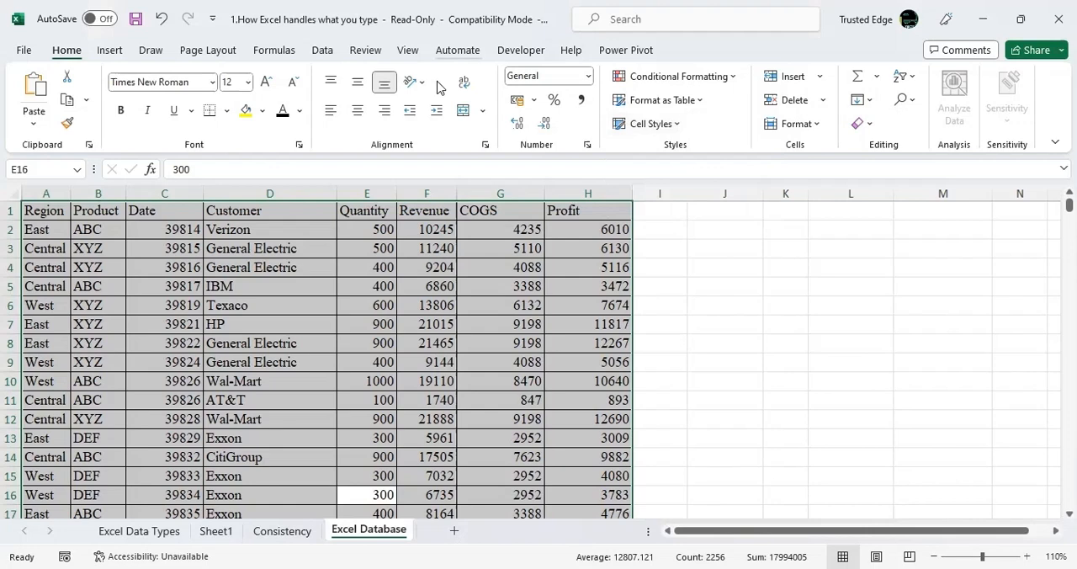
# Convert the selected data range on the Excel Database sheet into a table.
pyautogui.hotkey('ctrl', 't')
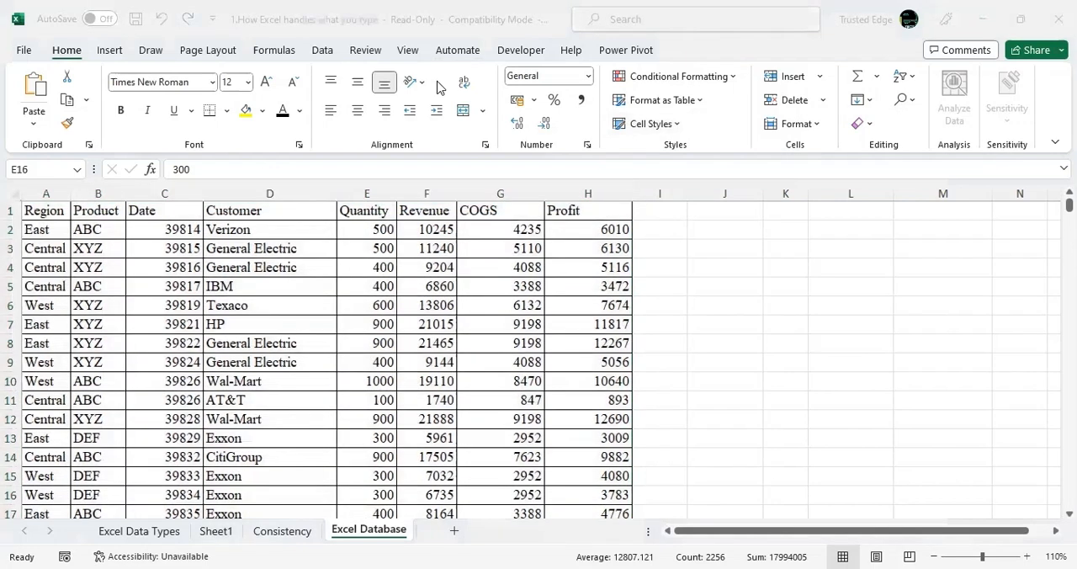
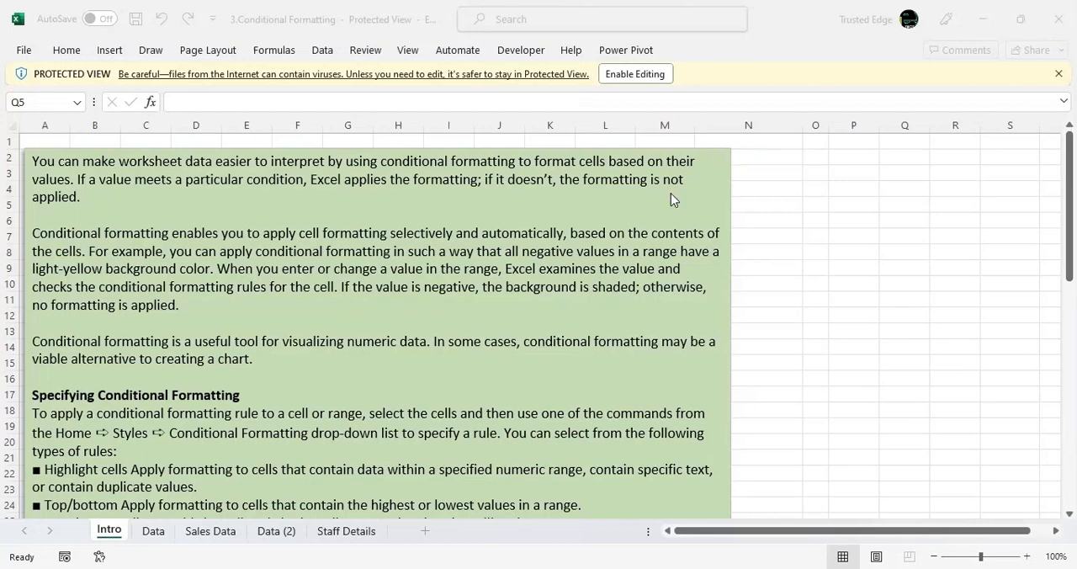
# Enable editing in the 3.Conditional Formatting workbook and select the October sales values G3:G20 on the Sales Data sheet.
pyautogui.click(154, 531)
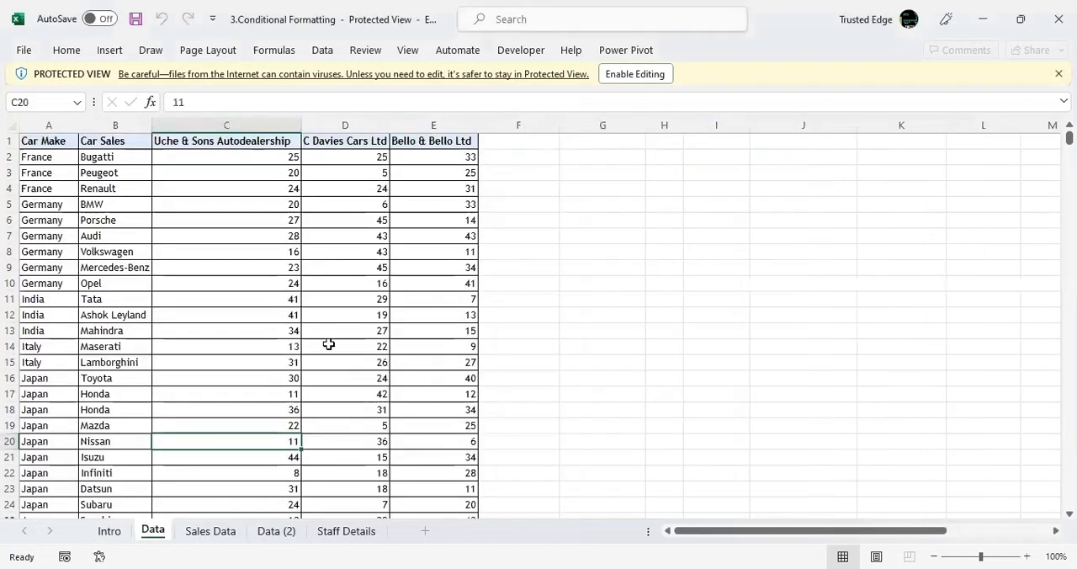
pyautogui.click(222, 535)
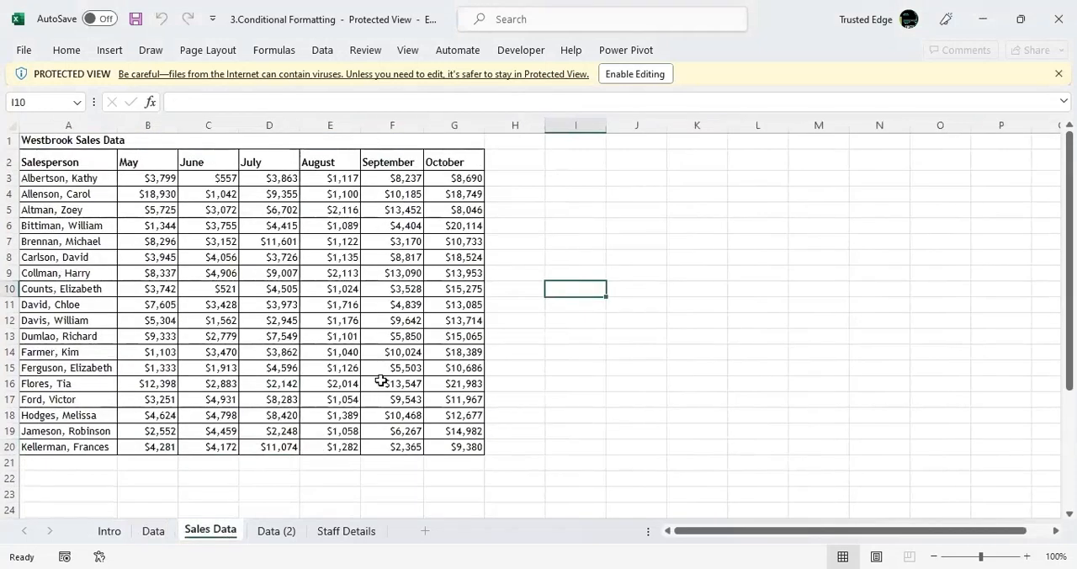
pyautogui.click(461, 176)
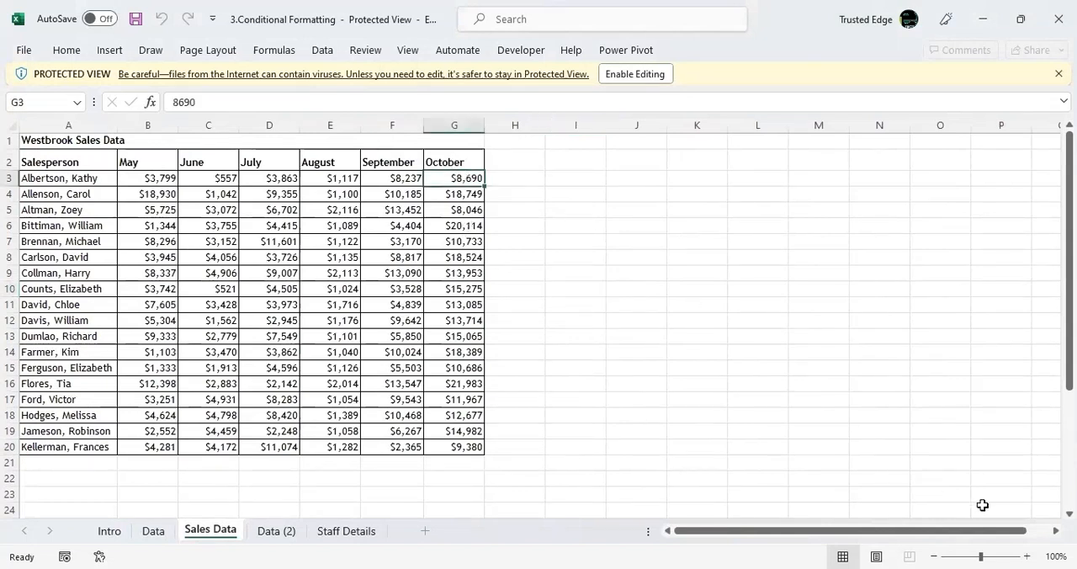
pyautogui.click(1026, 557)
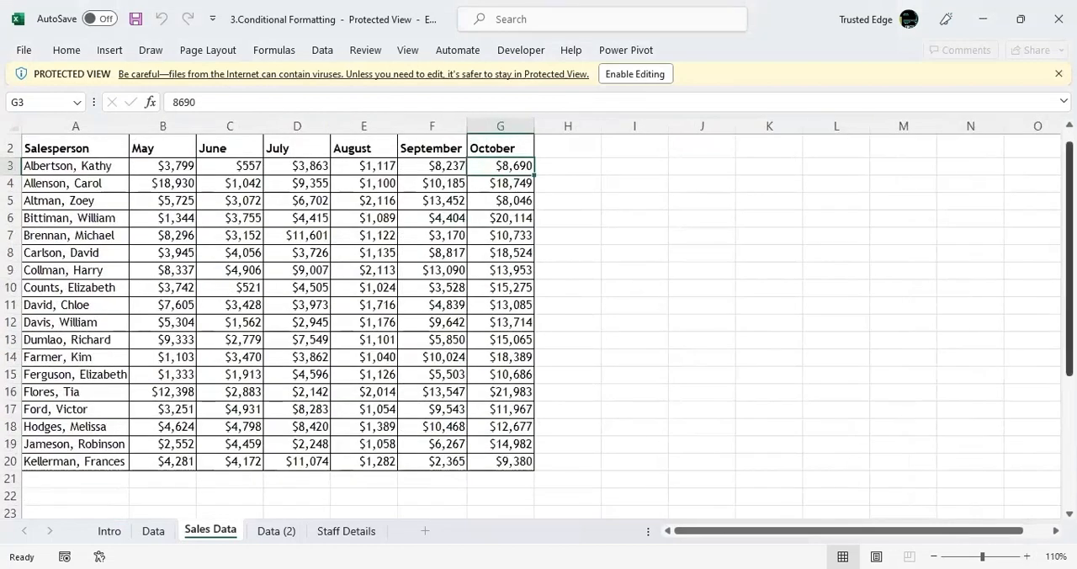
pyautogui.scroll(1, 673, 276)
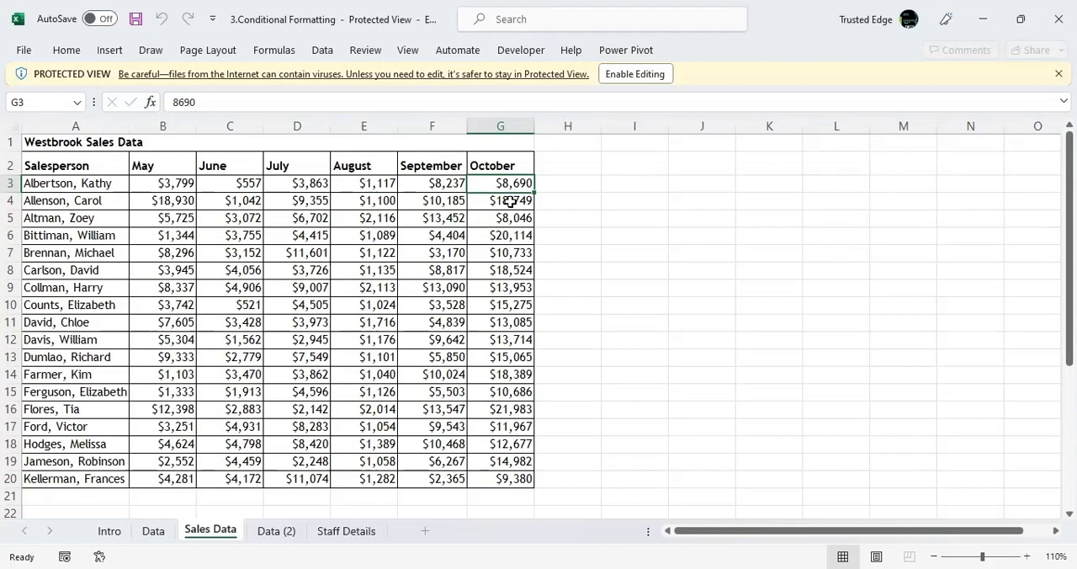
pyautogui.click(648, 71)
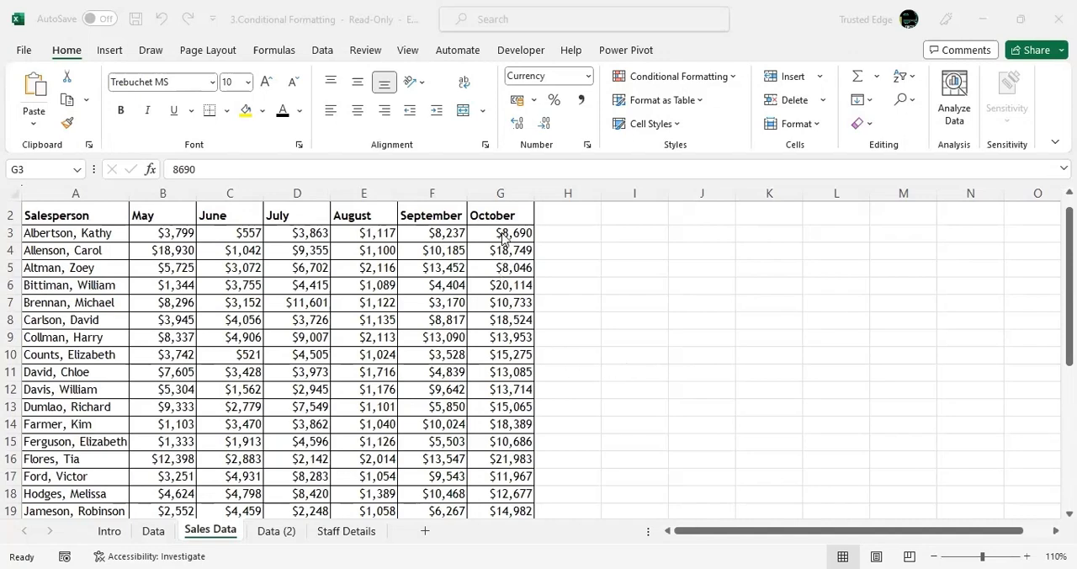
pyautogui.moveTo(503, 236); pyautogui.dragTo(516, 503)
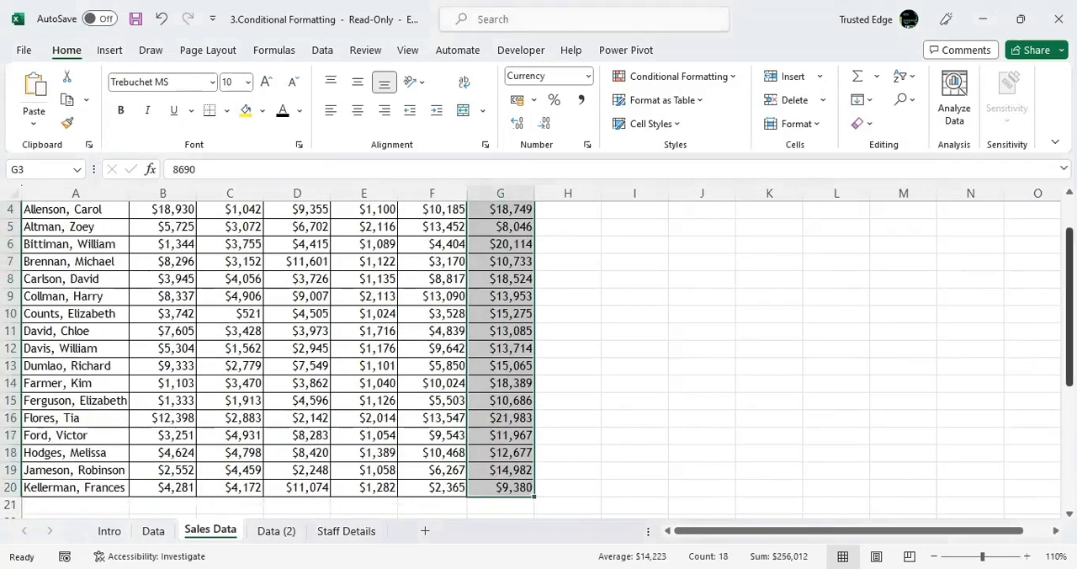
pyautogui.scroll(1, 656, 305)
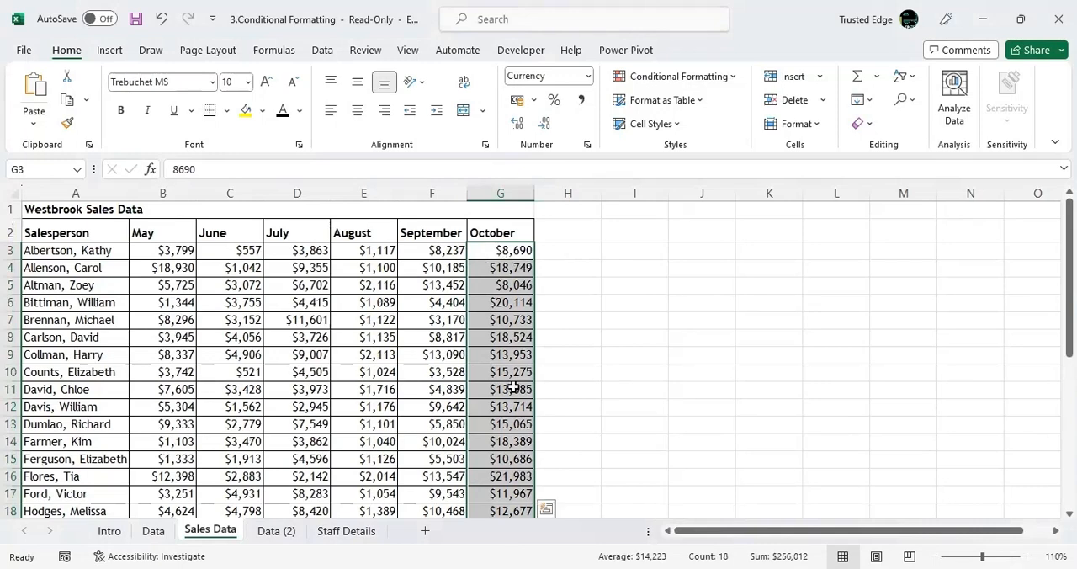
pyautogui.click(726, 80)
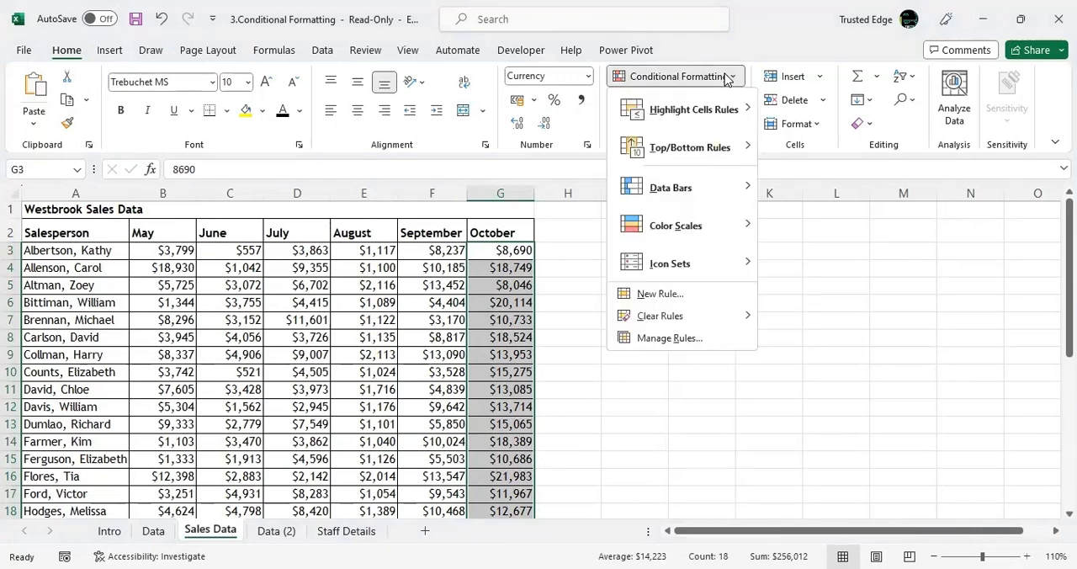
pyautogui.moveTo(720, 114)
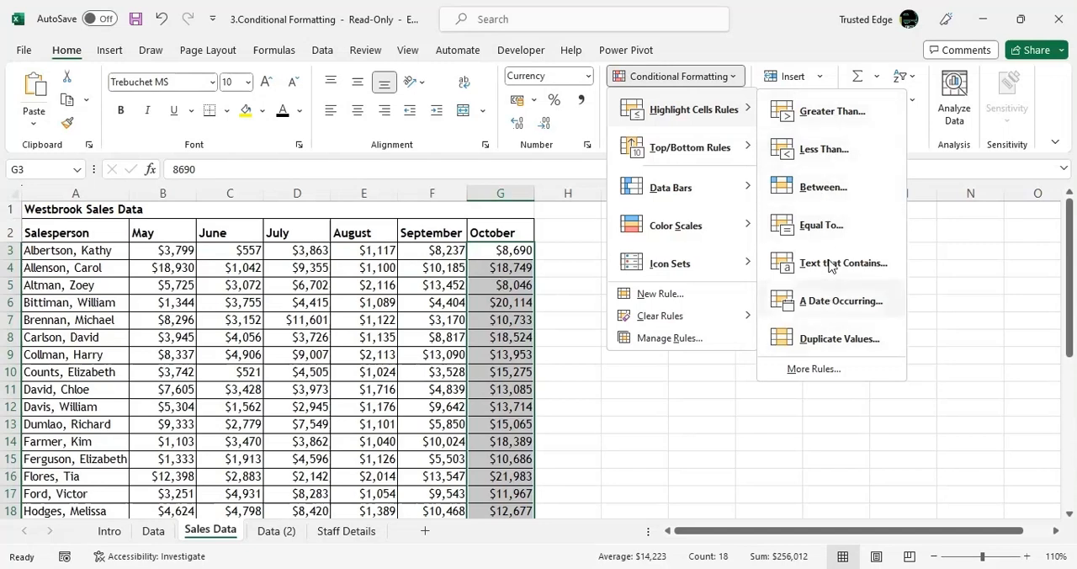
pyautogui.click(824, 129)
pyautogui.write('200')
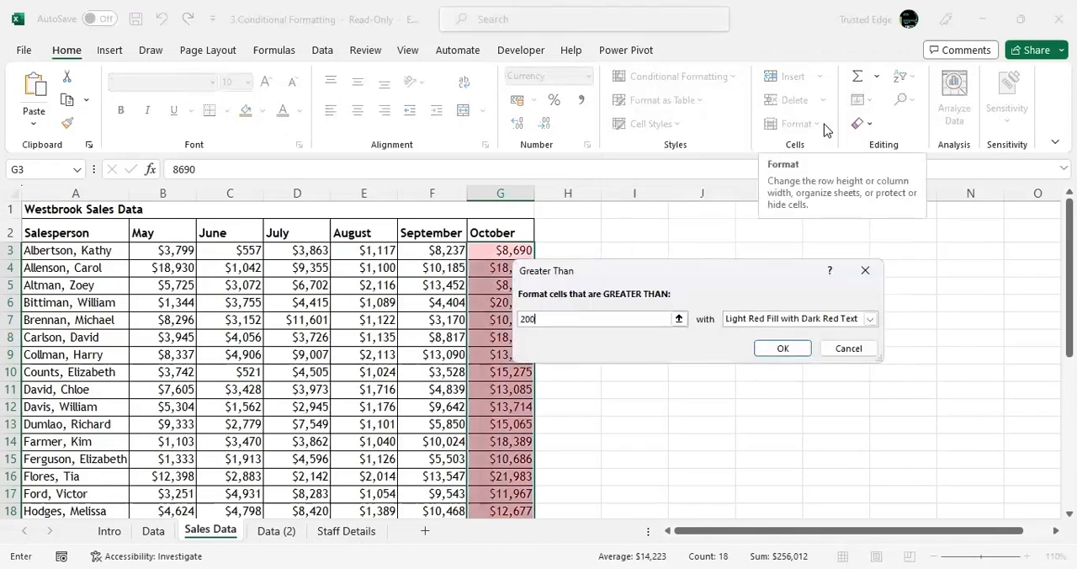
pyautogui.write('00')
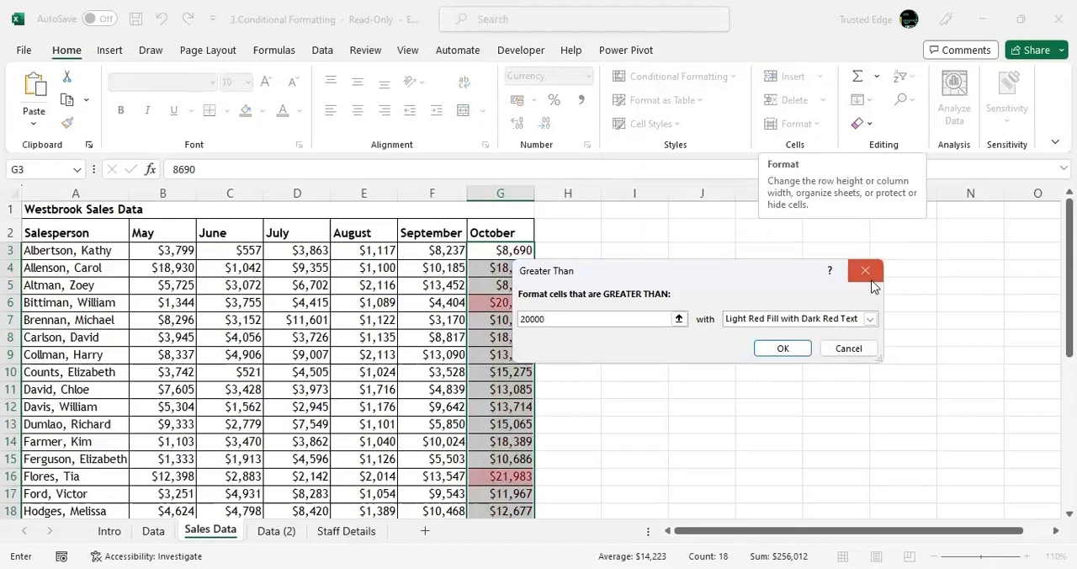
pyautogui.click(870, 319)
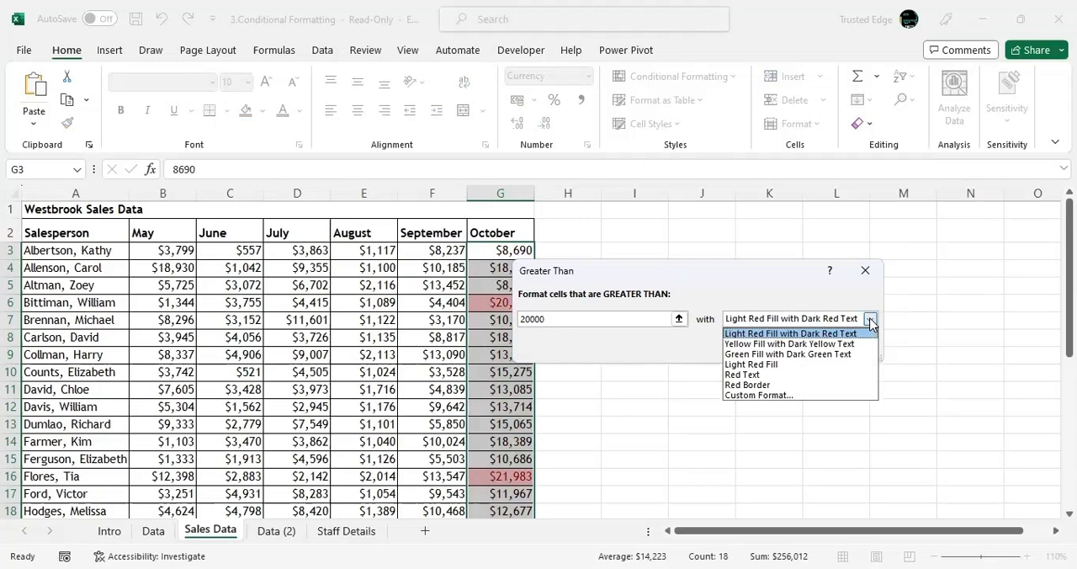
pyautogui.click(831, 354)
pyautogui.click(831, 354)
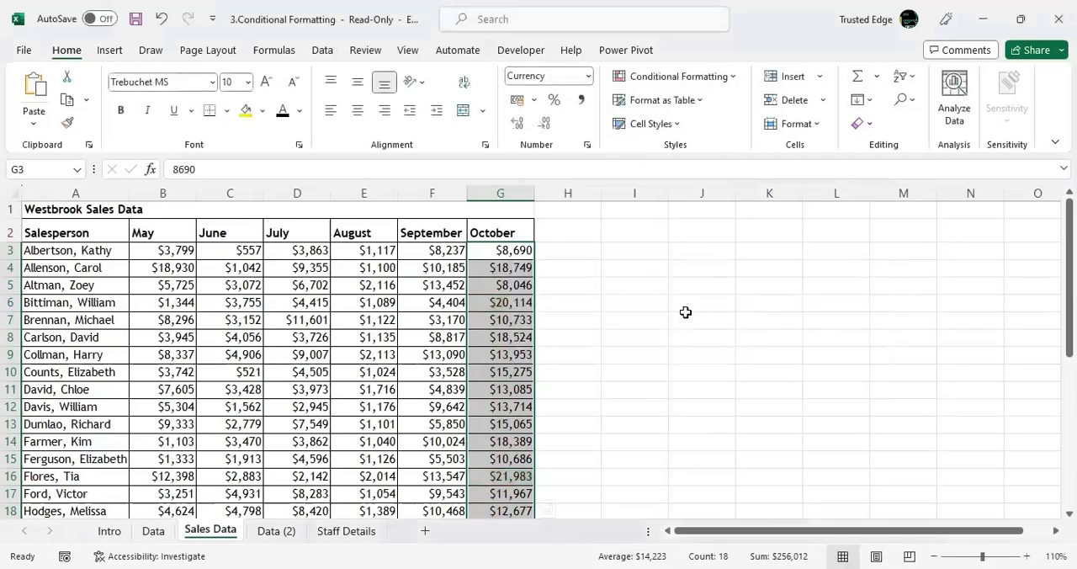
# Check the conditional formatting rules manager for any rules on the selected October values.
pyautogui.click(729, 78)
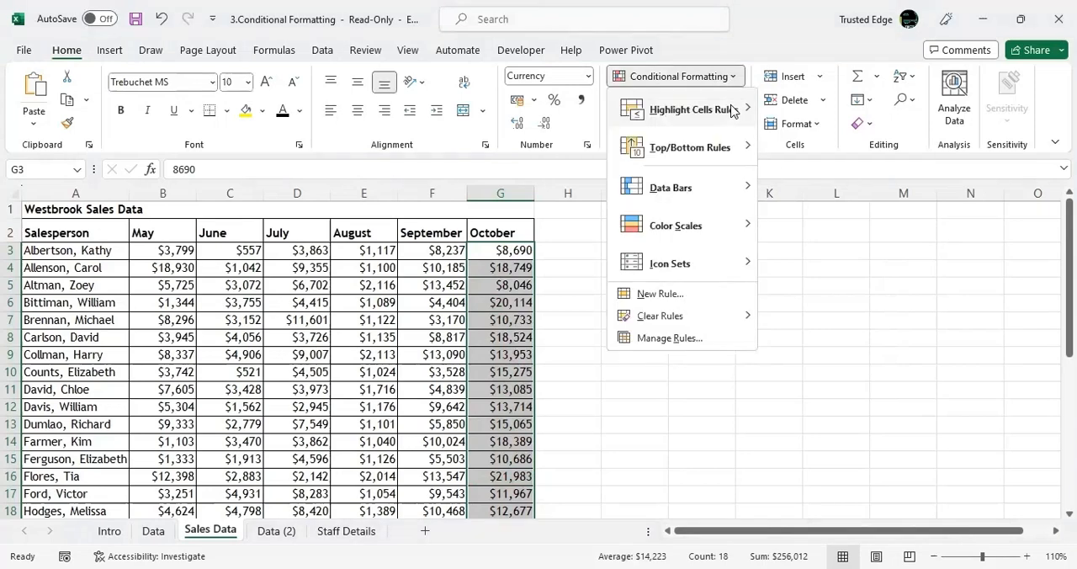
pyautogui.click(712, 338)
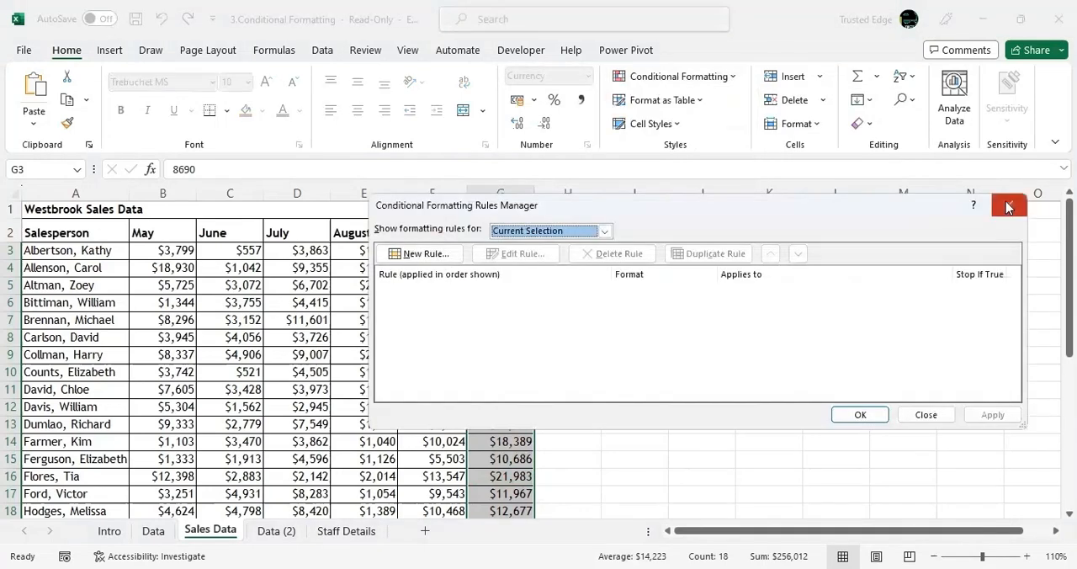
pyautogui.click(1006, 201)
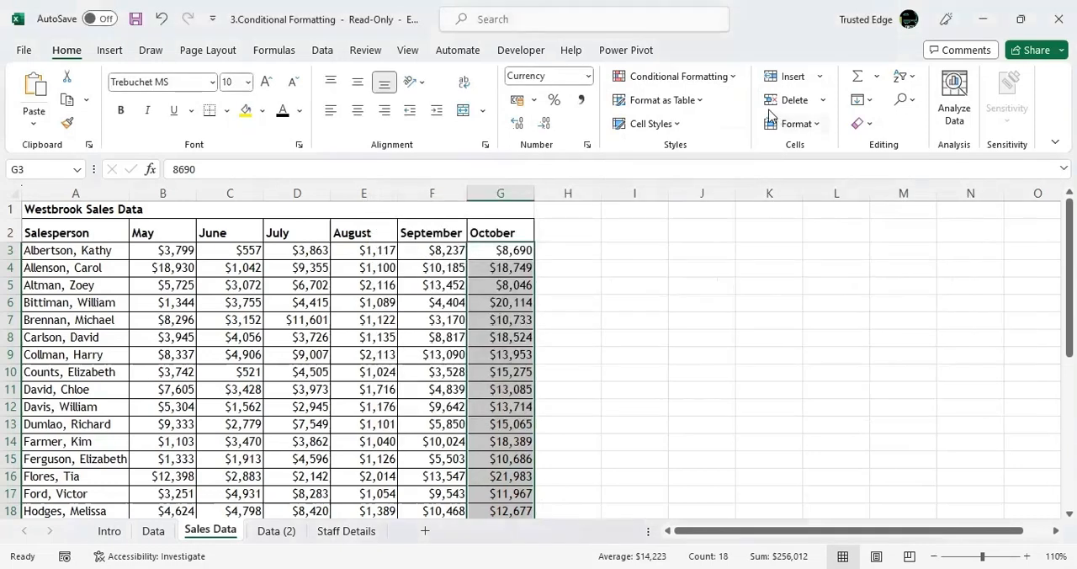
# Highlight October sales values greater than 20000 using Green Fill with Dark Green Text.
pyautogui.click(720, 81)
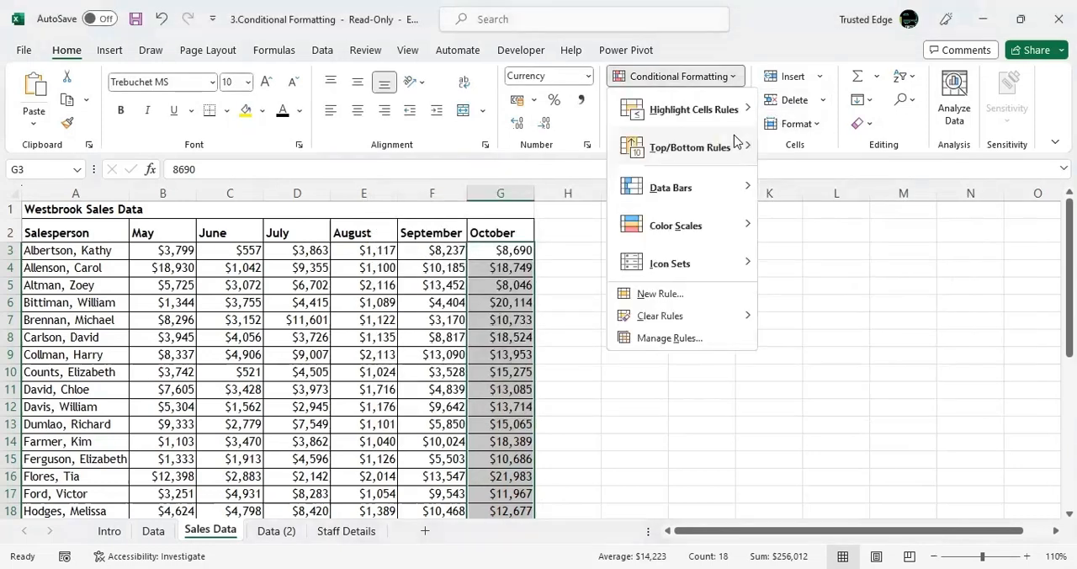
pyautogui.moveTo(731, 145)
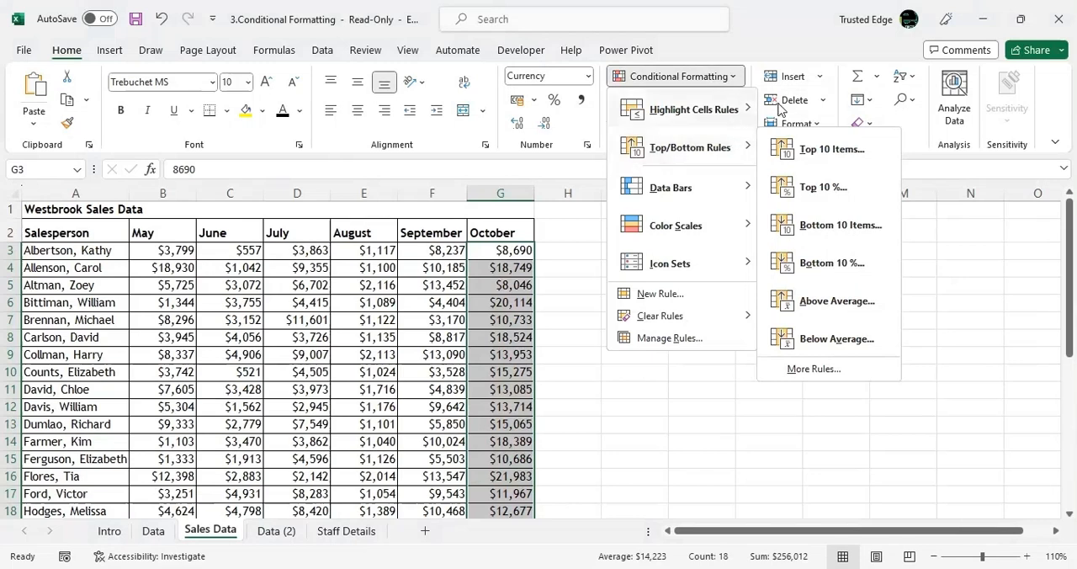
pyautogui.moveTo(737, 111)
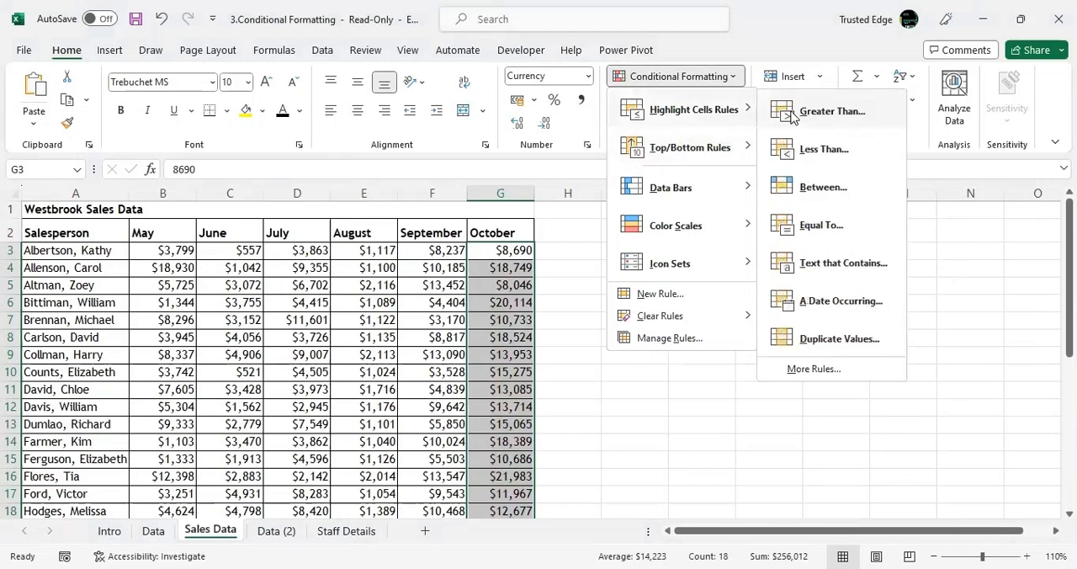
pyautogui.click(790, 112)
pyautogui.write('20')
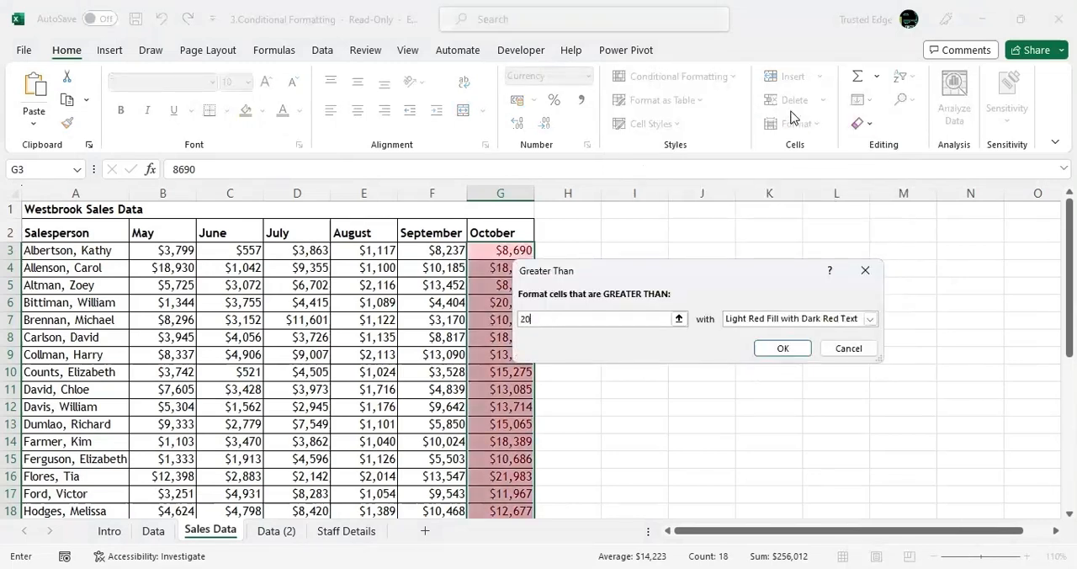
pyautogui.write('000')
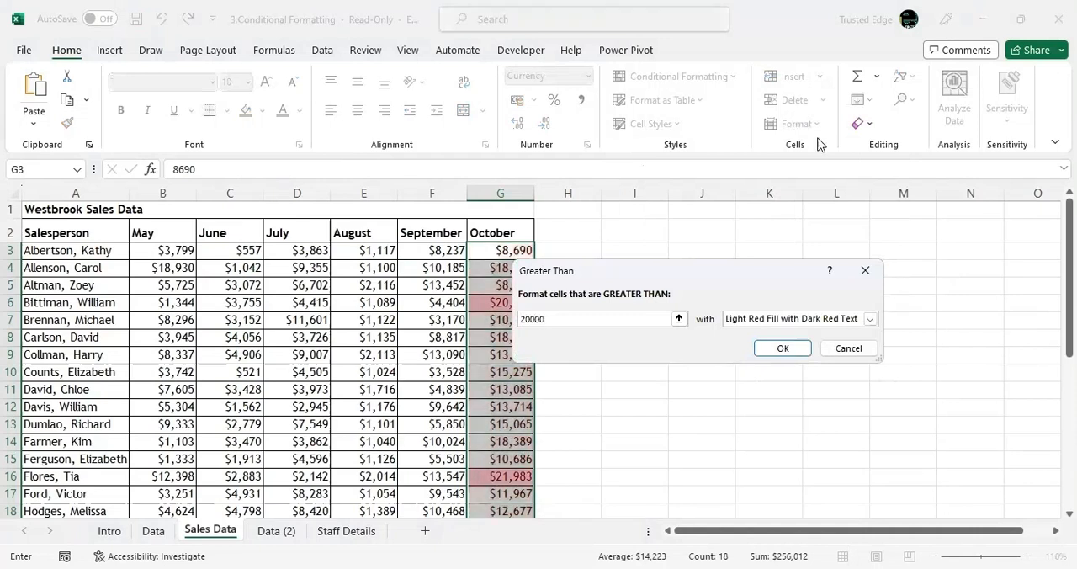
pyautogui.click(807, 320)
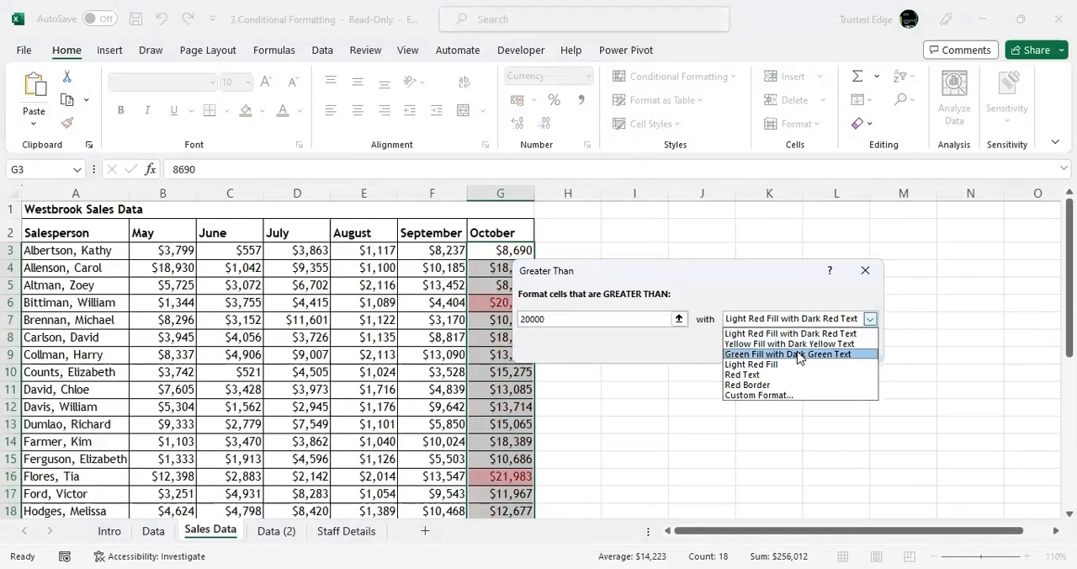
pyautogui.click(796, 354)
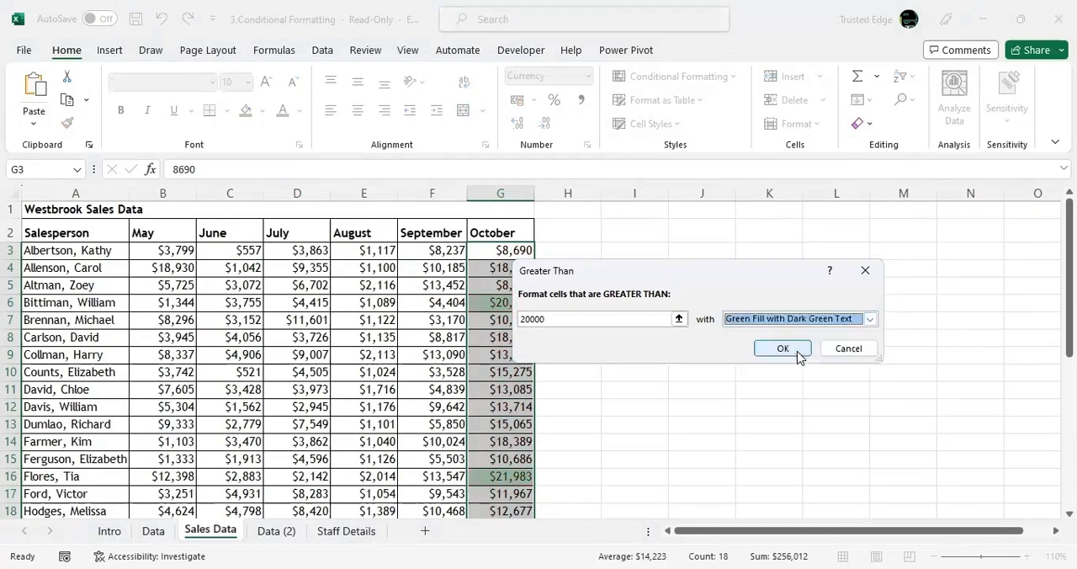
pyautogui.click(789, 350)
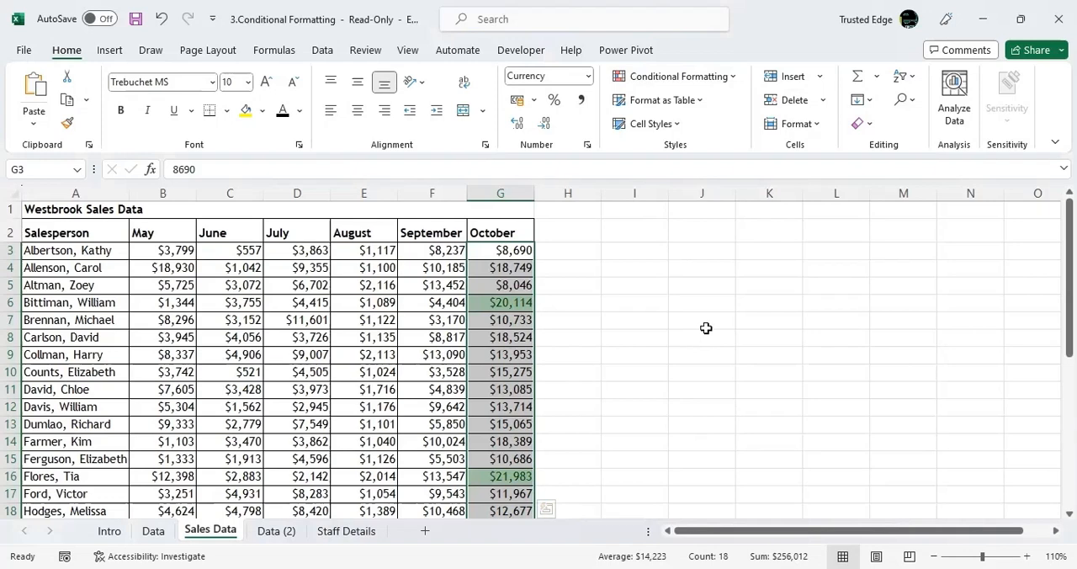
# Highlight October sales values less than 10000 using Light Red Fill with Dark Red Text.
pyautogui.click(726, 84)
pyautogui.moveTo(732, 118)
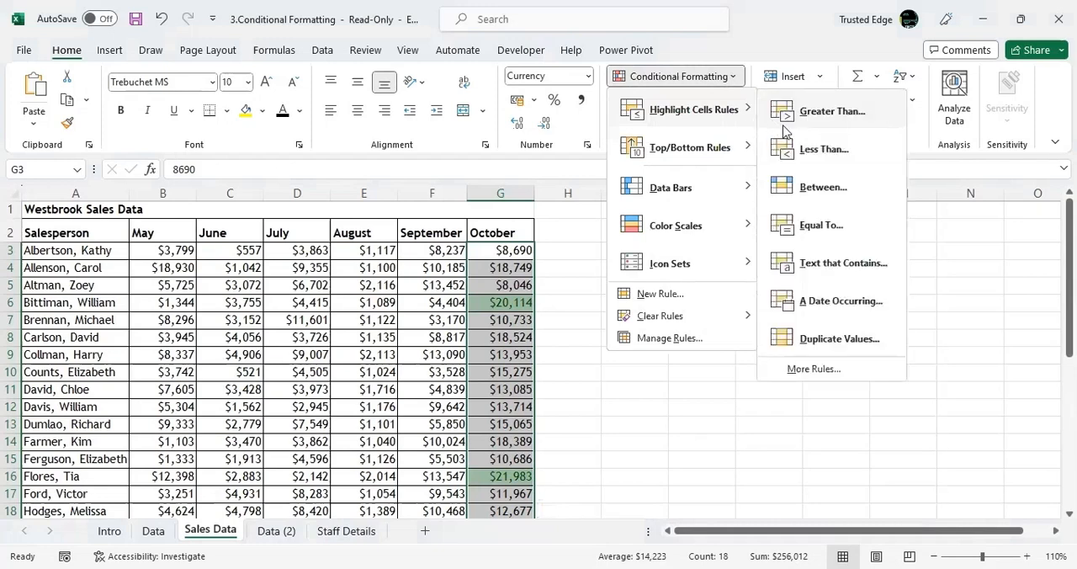
pyautogui.click(814, 155)
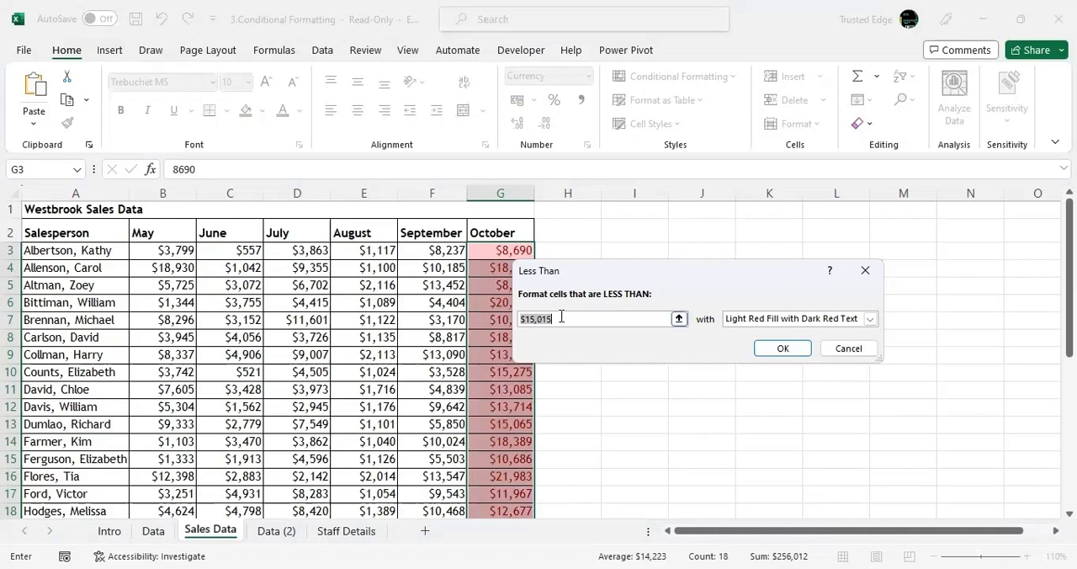
pyautogui.write('10')
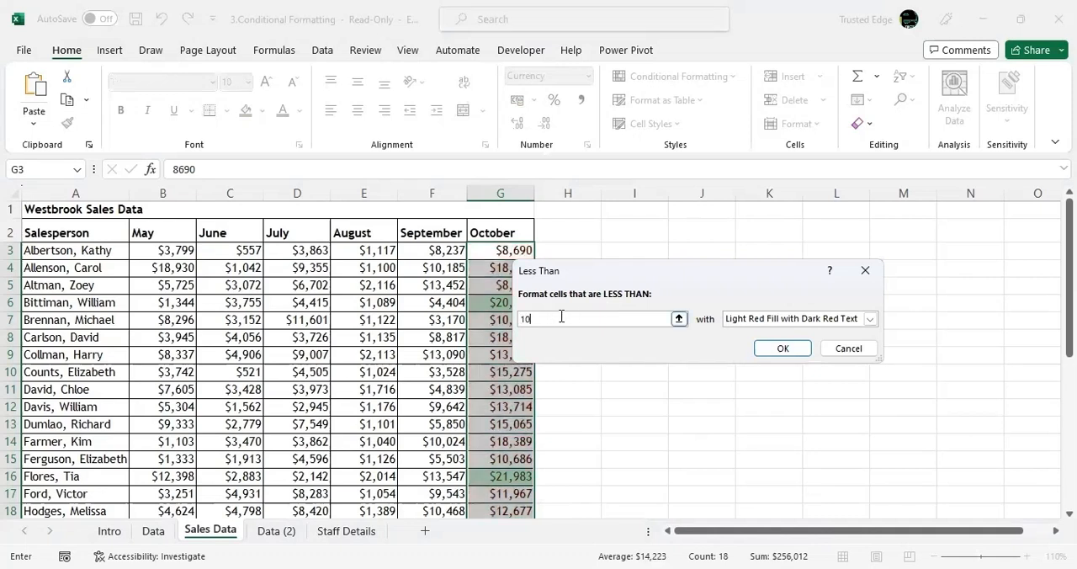
pyautogui.write('000')
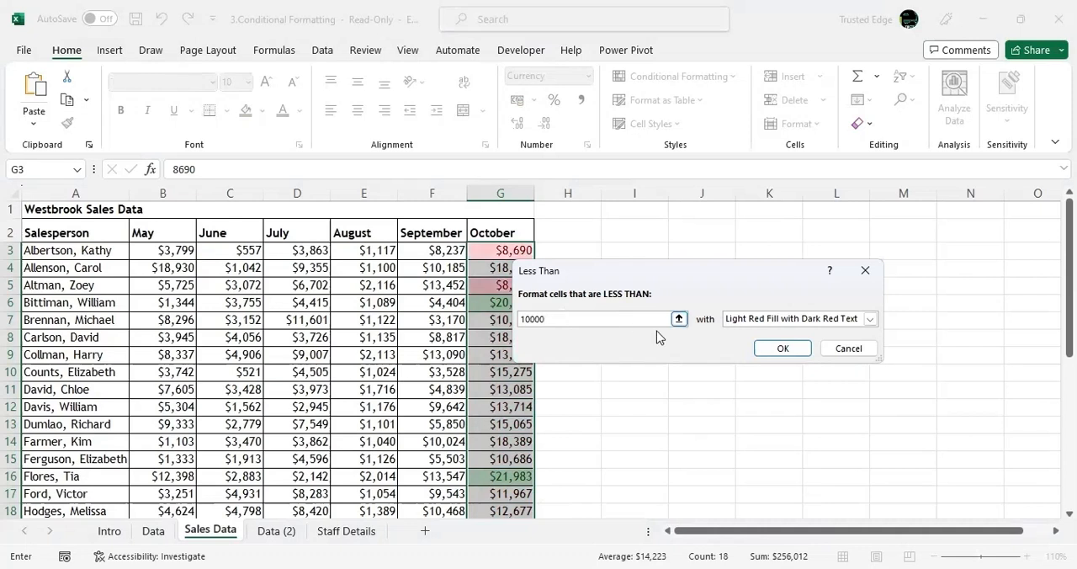
pyautogui.click(775, 351)
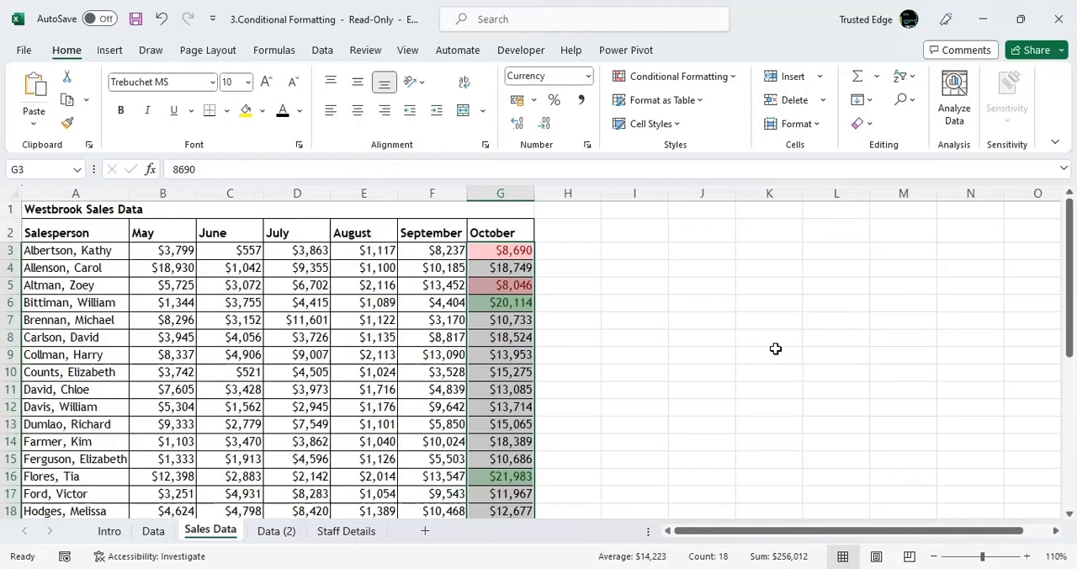
# Review the conditional formatting rules applied to the selected October sales values in the rules manager.
pyautogui.click(730, 82)
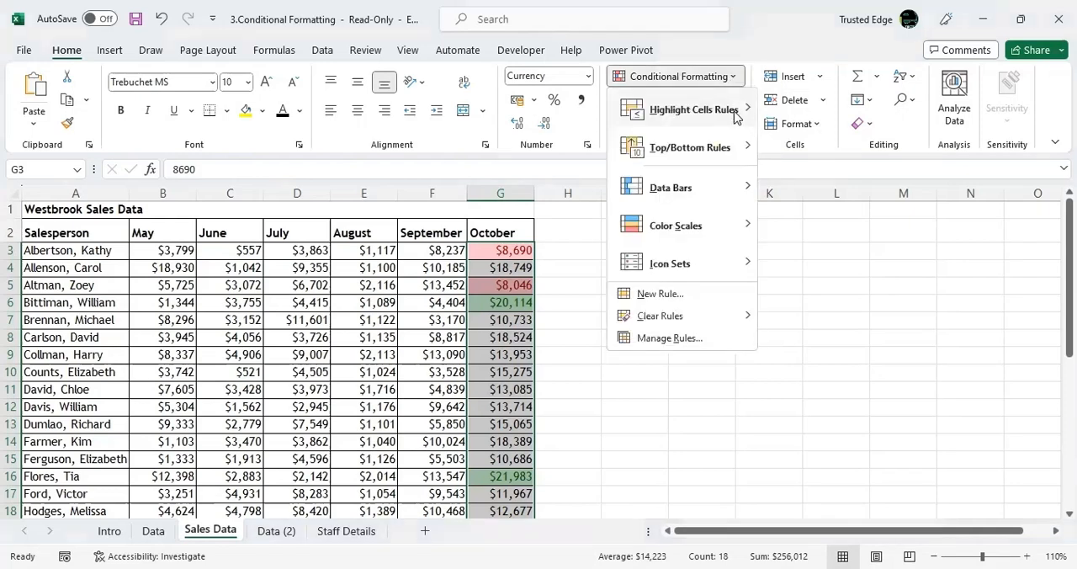
pyautogui.moveTo(735, 117)
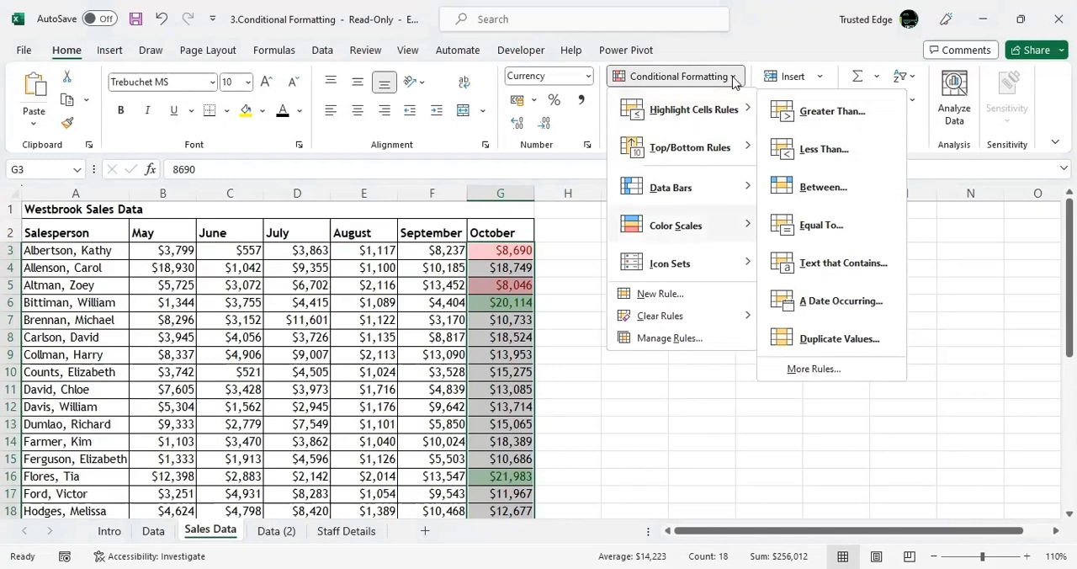
pyautogui.click(704, 341)
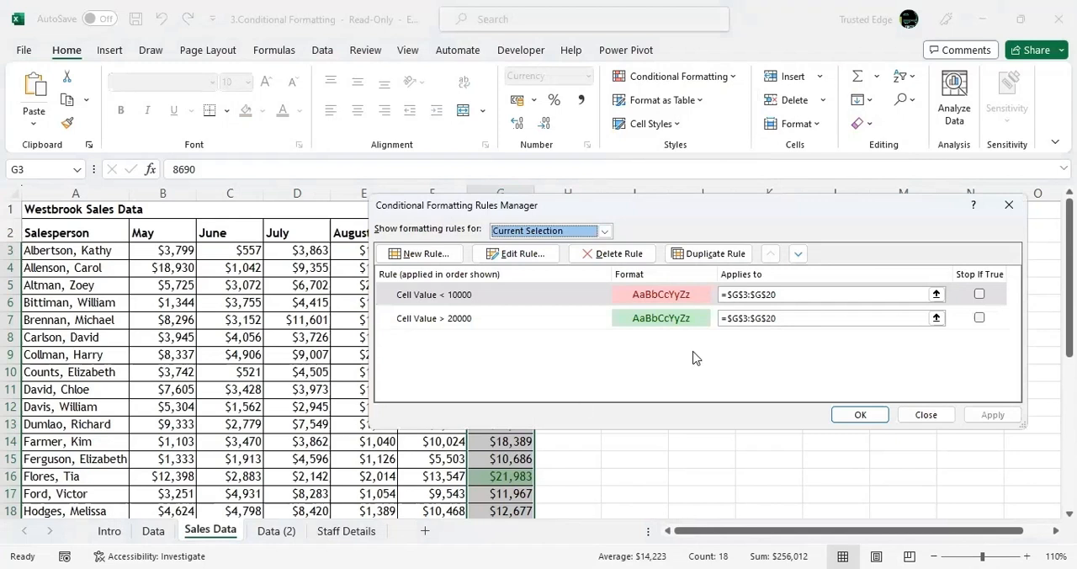
pyautogui.click(1009, 210)
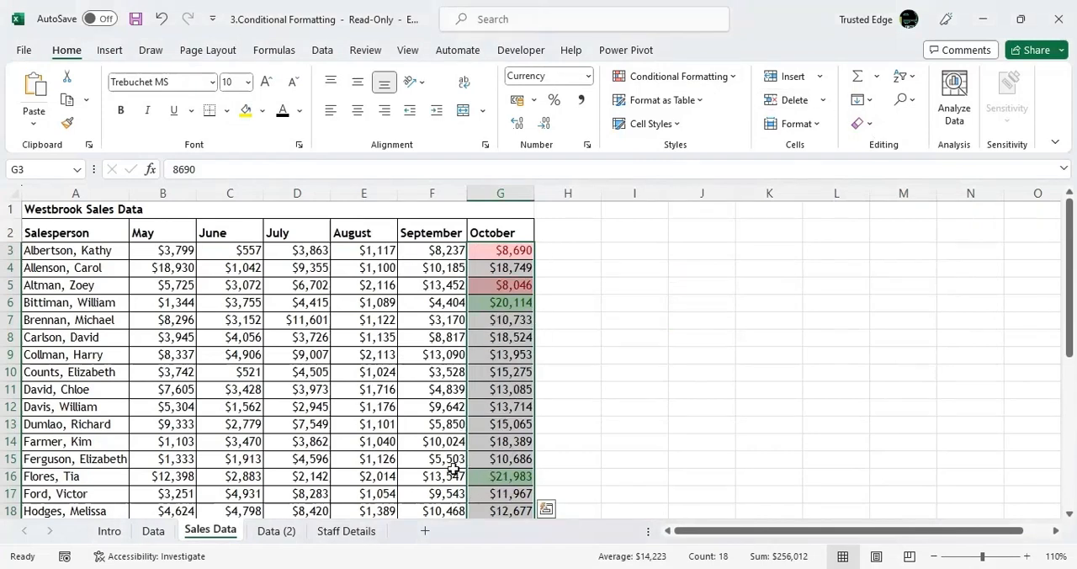
# Edit the October rule for values below 10000 so it formats cell values less than or equal to 10000.
pyautogui.click(734, 77)
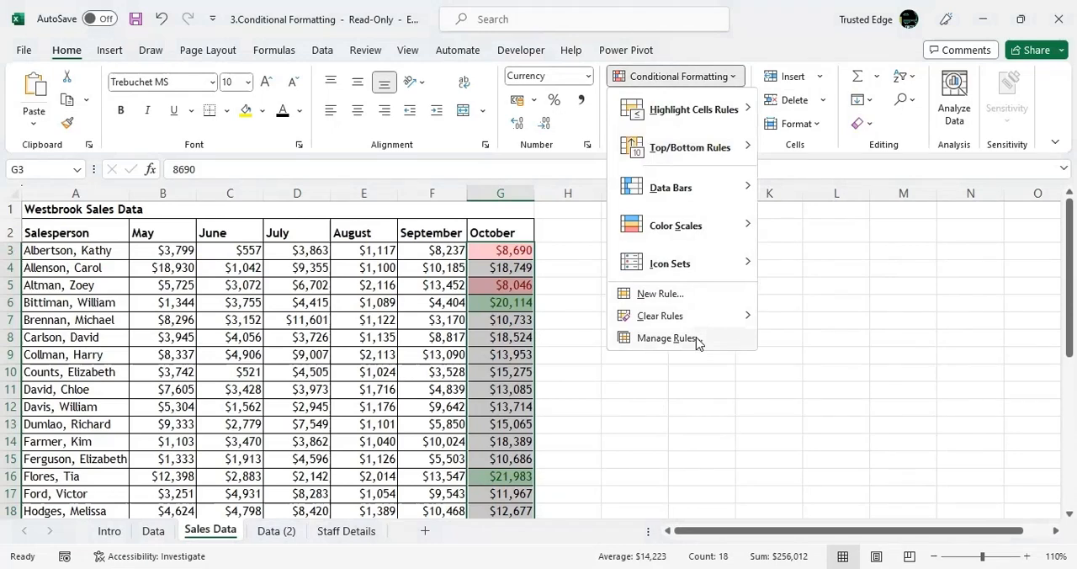
pyautogui.click(697, 341)
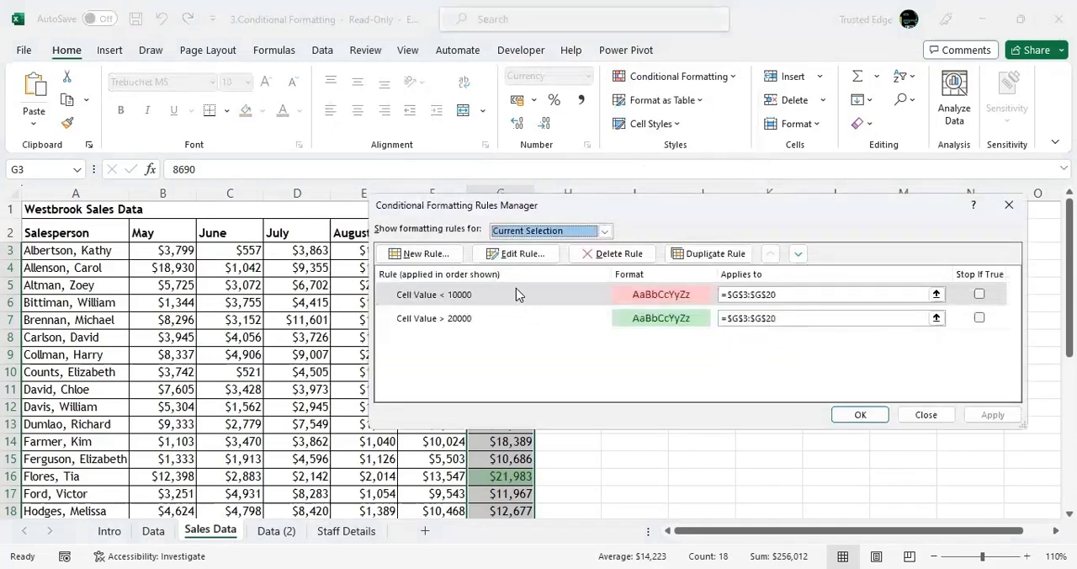
pyautogui.click(516, 293)
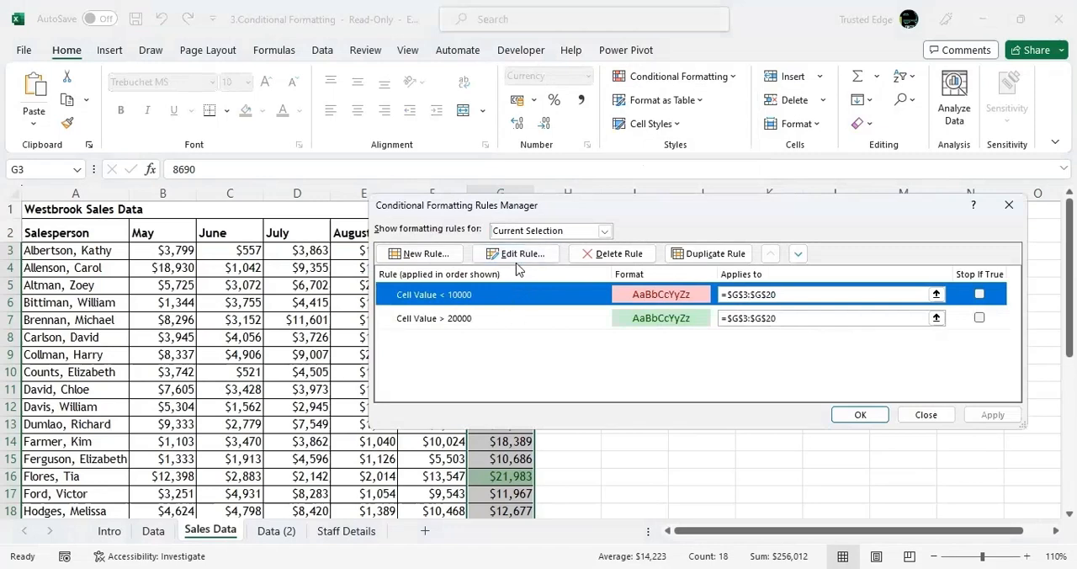
pyautogui.click(522, 255)
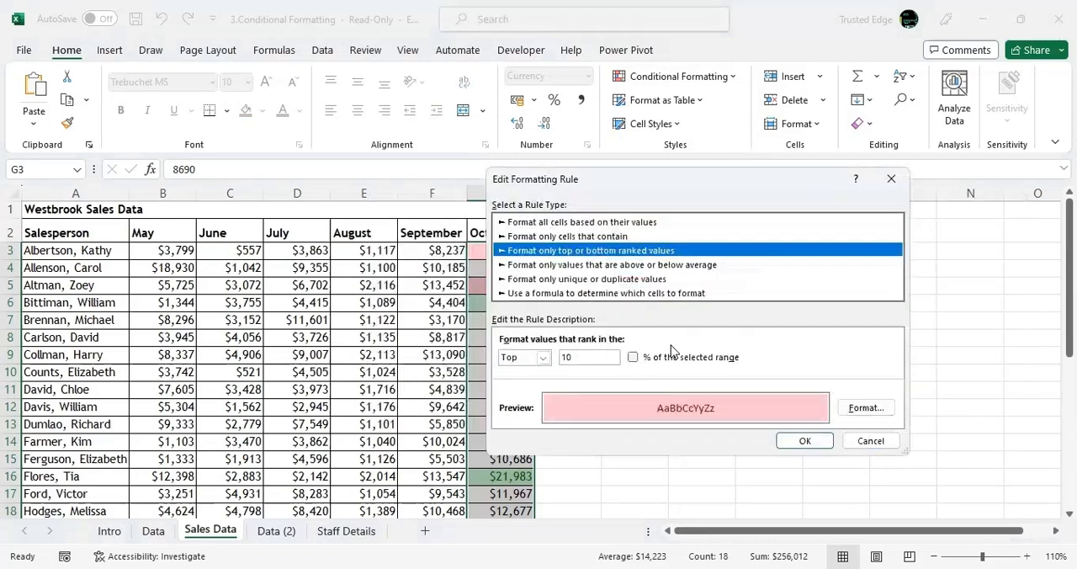
pyautogui.click(614, 357)
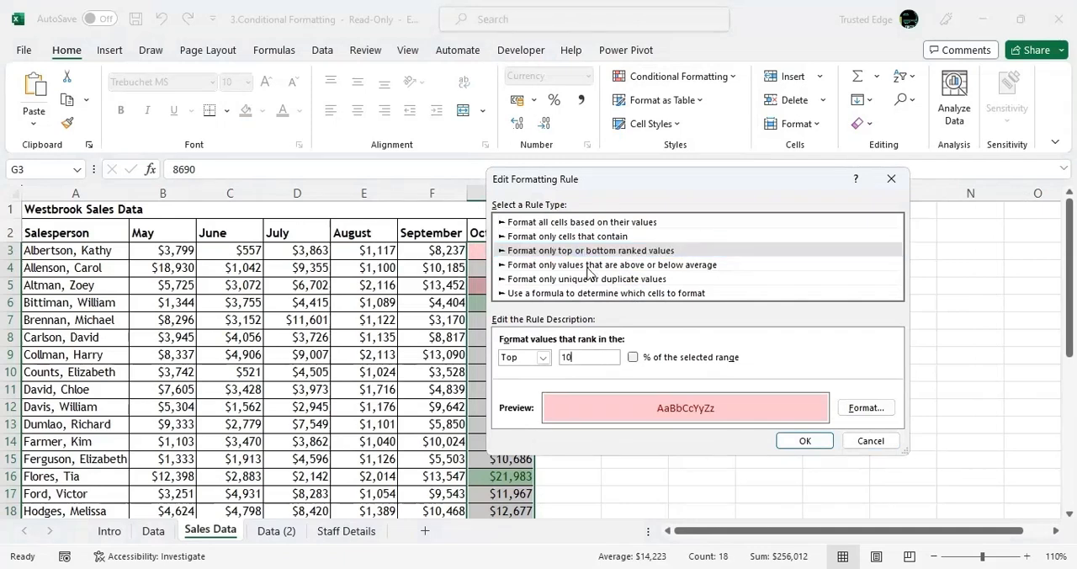
pyautogui.click(592, 223)
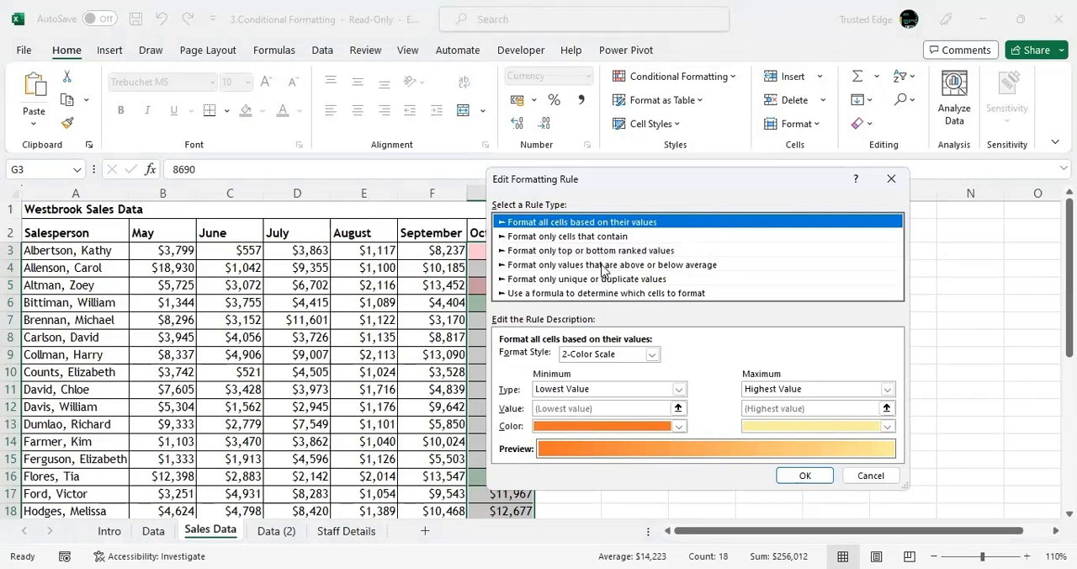
pyautogui.click(602, 264)
pyautogui.click(599, 236)
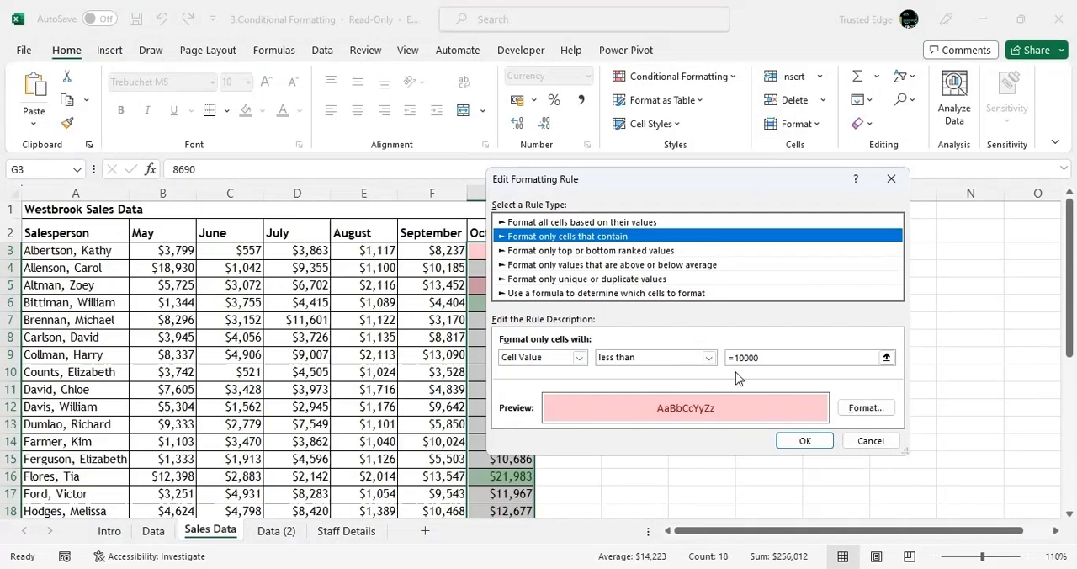
pyautogui.click(709, 358)
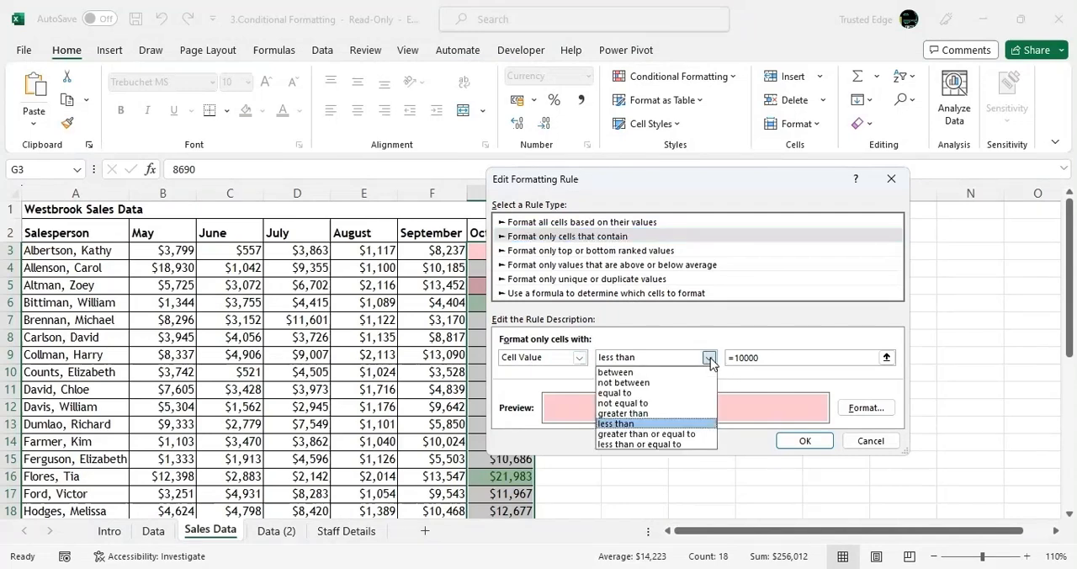
pyautogui.click(688, 445)
pyautogui.click(811, 443)
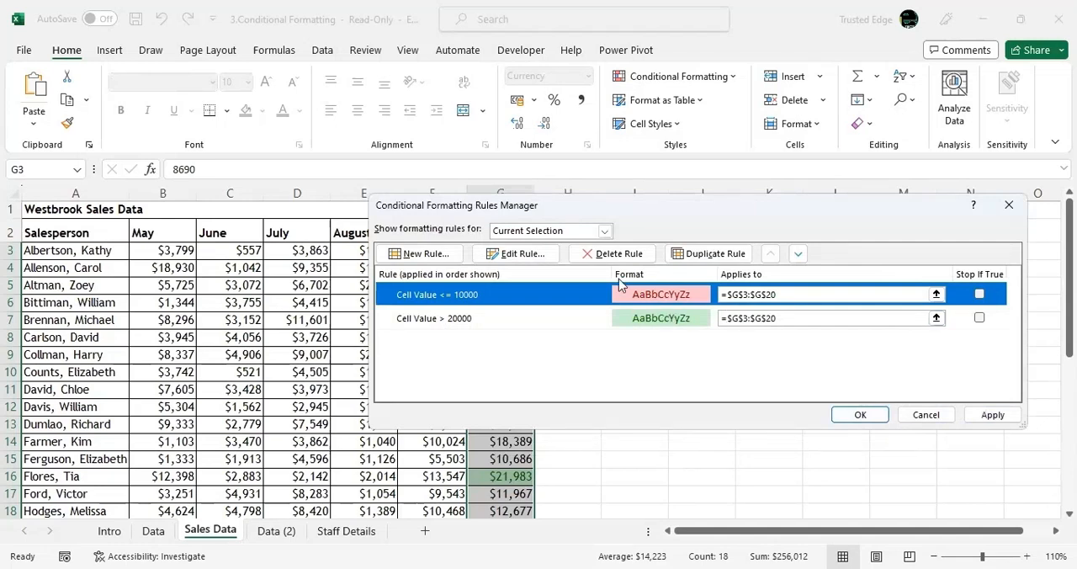
# Set the threshold of the October less-than-or-equal-to rule to 15000 and apply the change to the sheet.
pyautogui.click(537, 261)
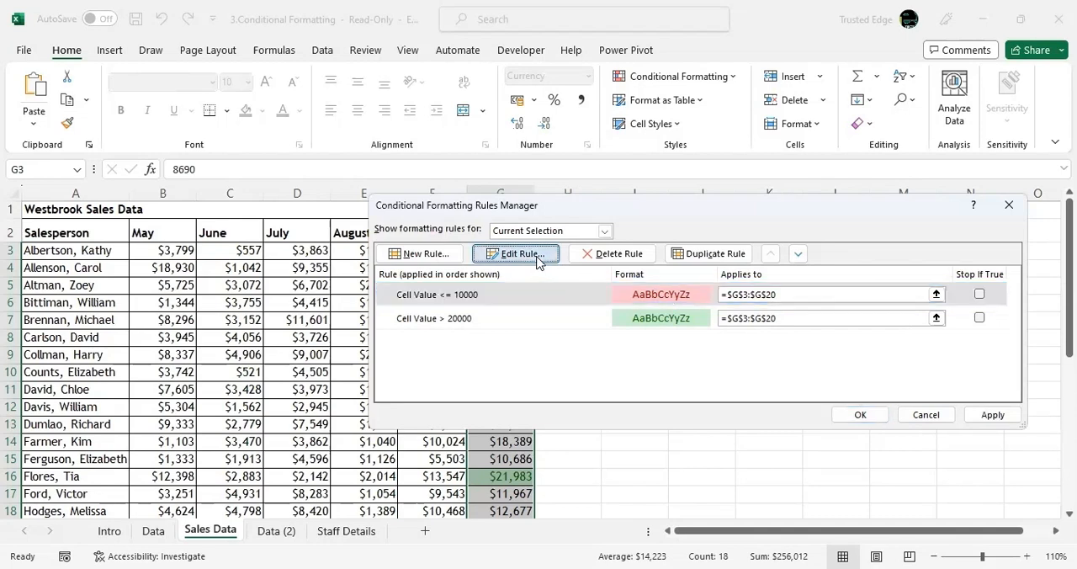
pyautogui.click(645, 237)
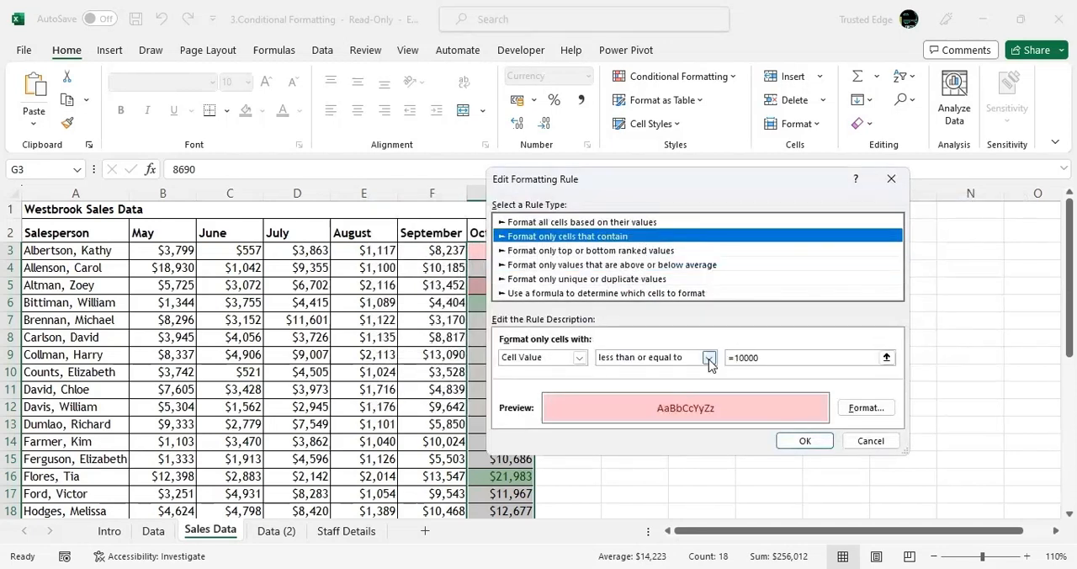
pyautogui.click(775, 357)
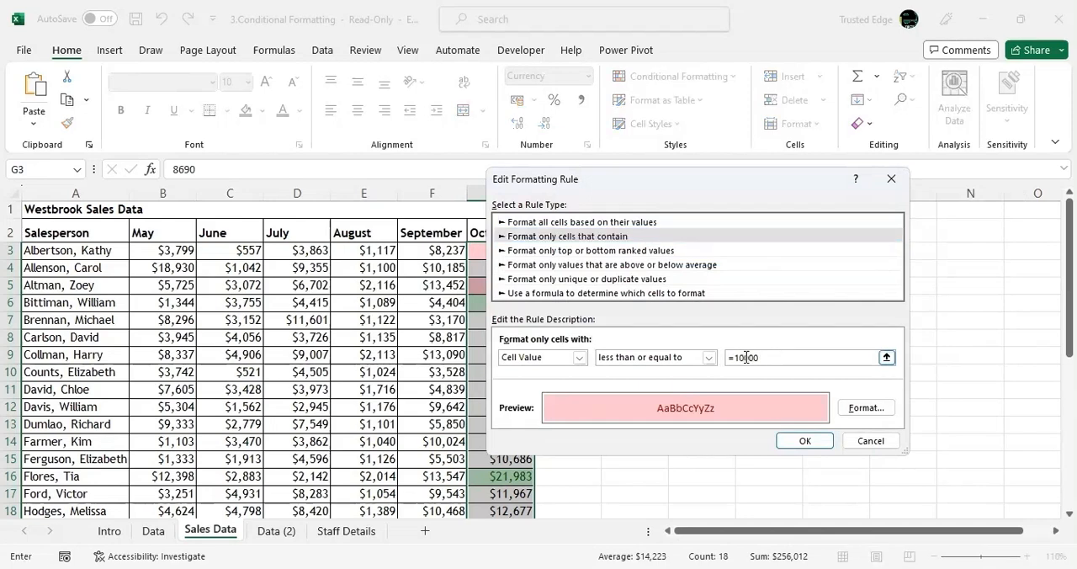
pyautogui.doubleClick(745, 358)
pyautogui.click(745, 356)
pyautogui.press('BackSpace')
pyautogui.write('5')
pyautogui.click(805, 441)
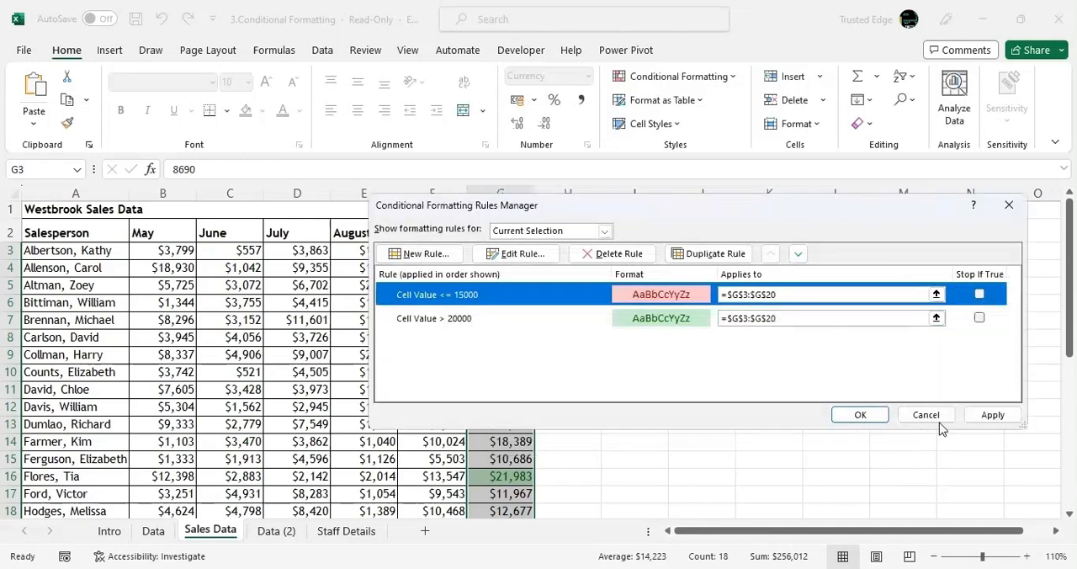
pyautogui.click(985, 417)
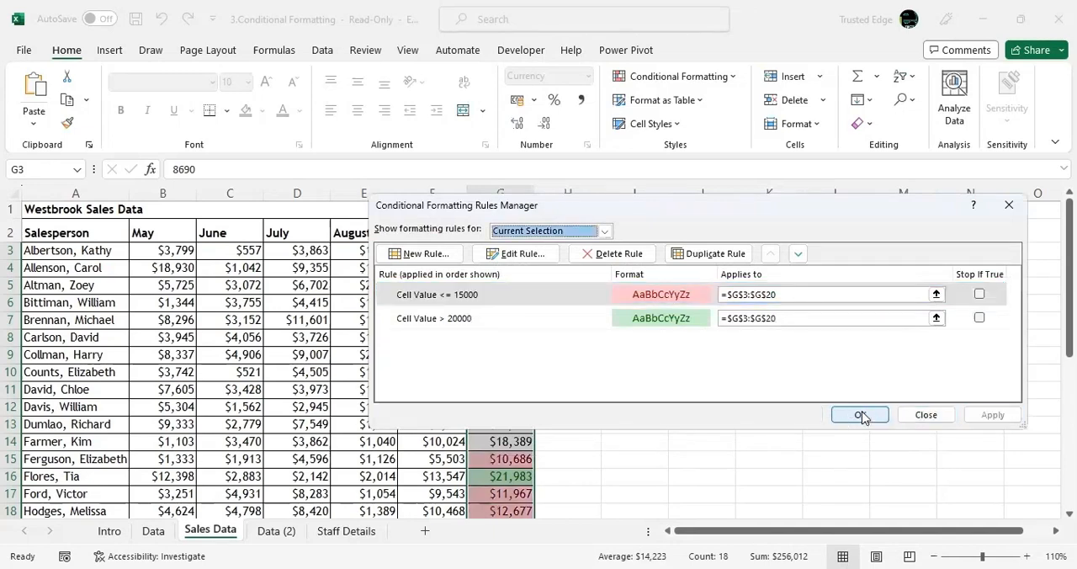
pyautogui.click(861, 414)
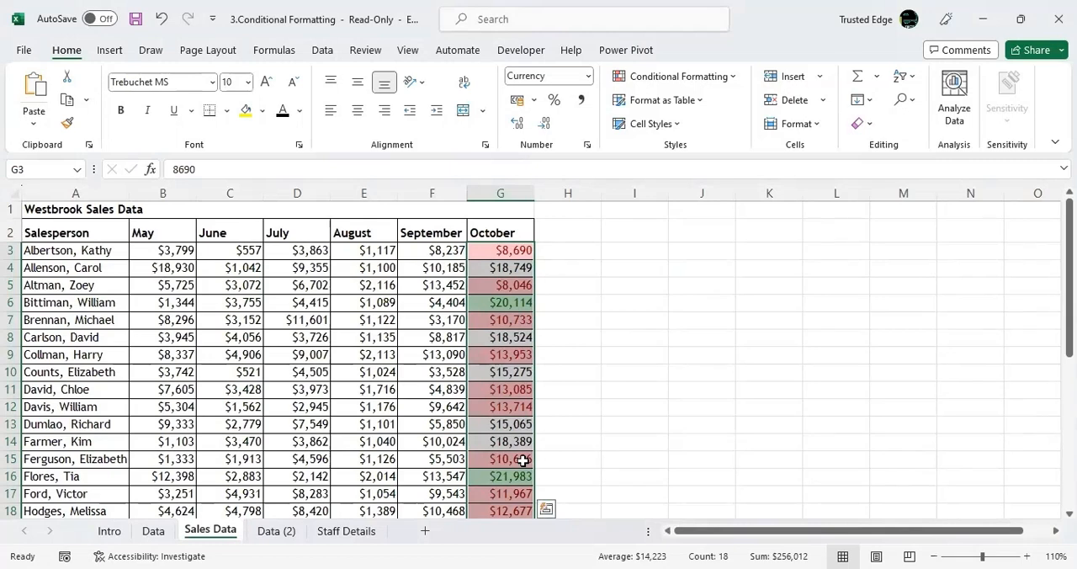
# Clear the conditional formatting rules from the selected October sales cells.
pyautogui.click(732, 80)
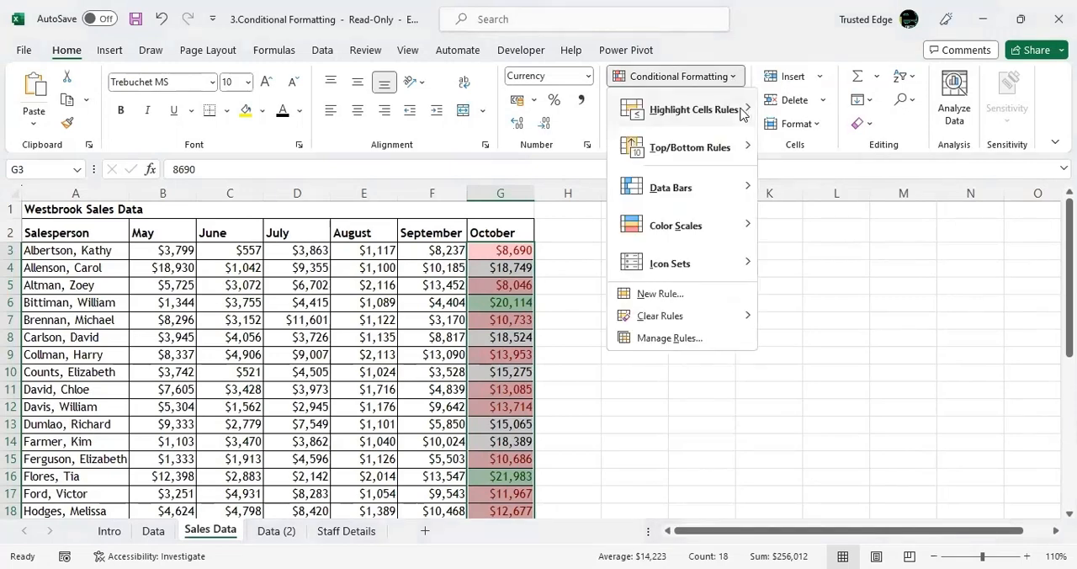
pyautogui.moveTo(741, 113)
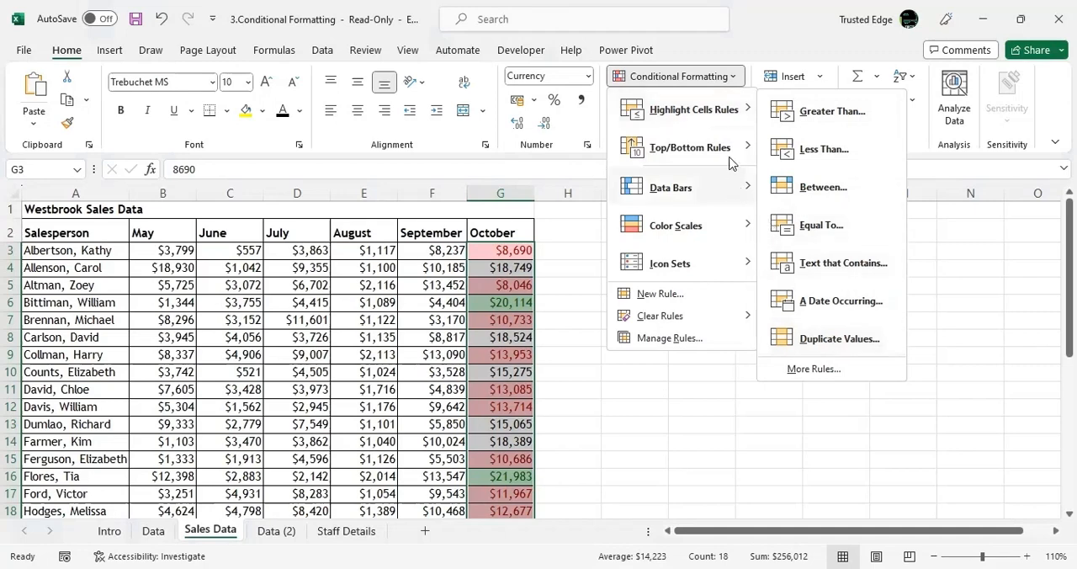
pyautogui.moveTo(716, 155)
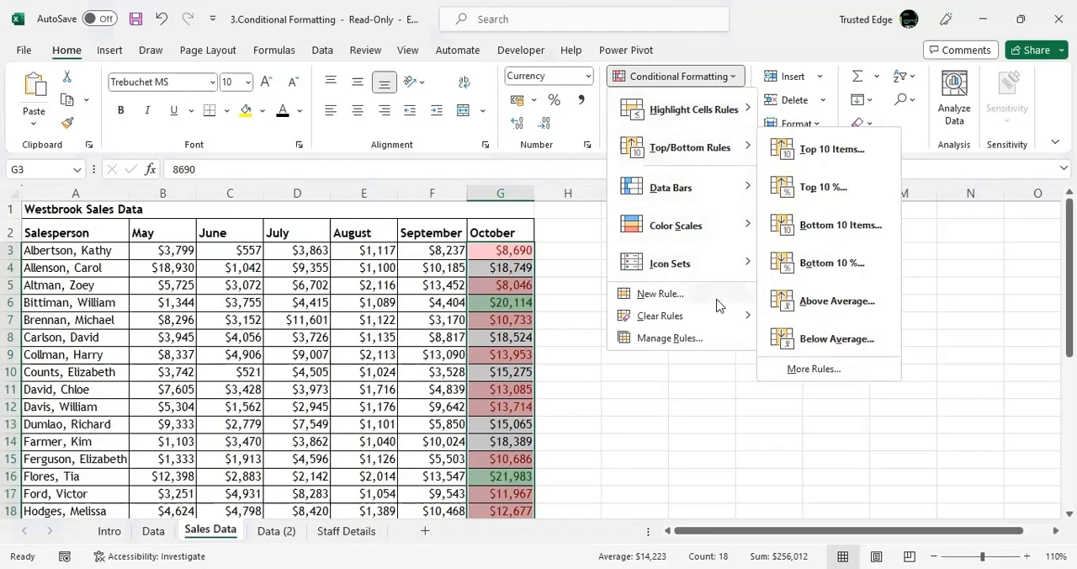
pyautogui.moveTo(691, 318)
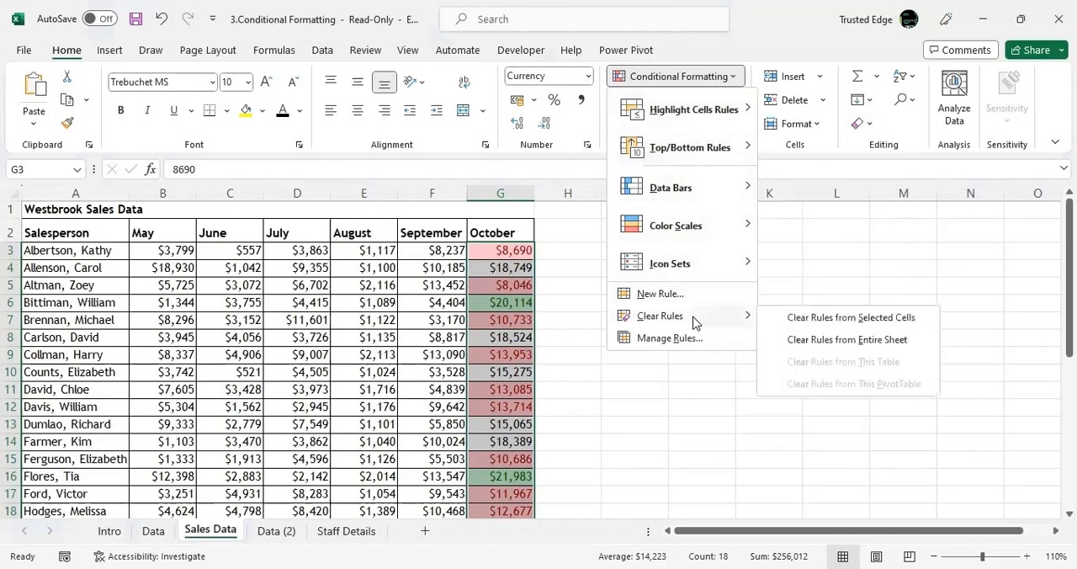
pyautogui.click(817, 323)
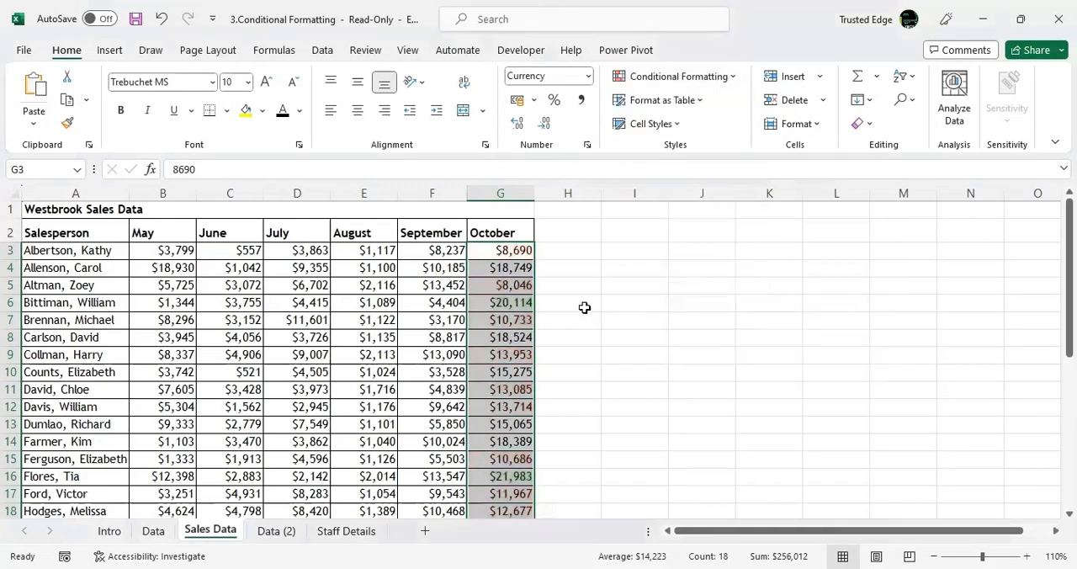
# Preview a Top 10 Items rule for the top 5 October values in Light Red Fill with Dark Red Text, and dismiss it unapplied.
pyautogui.click(717, 83)
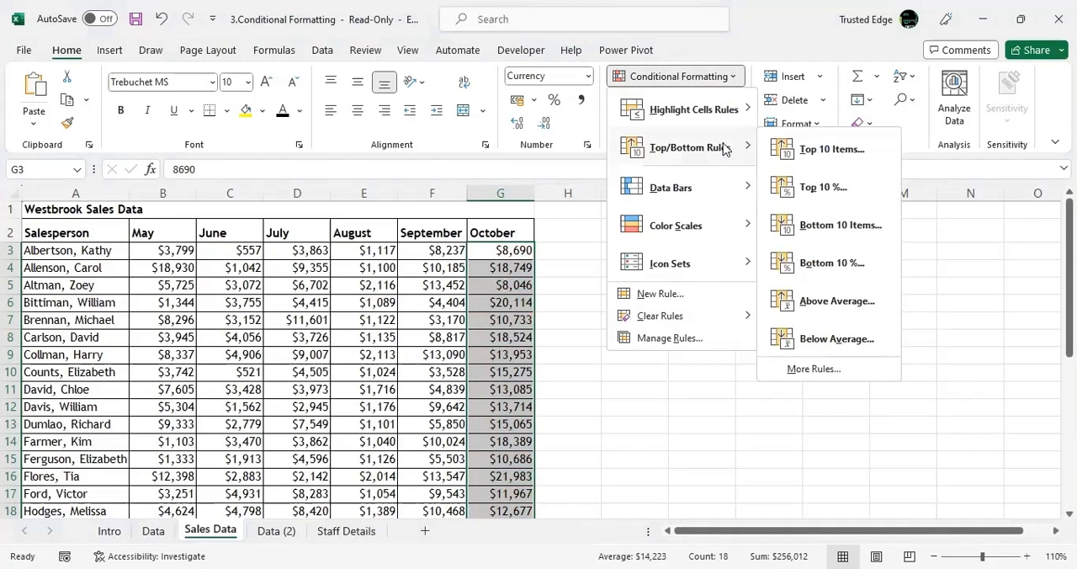
pyautogui.click(820, 156)
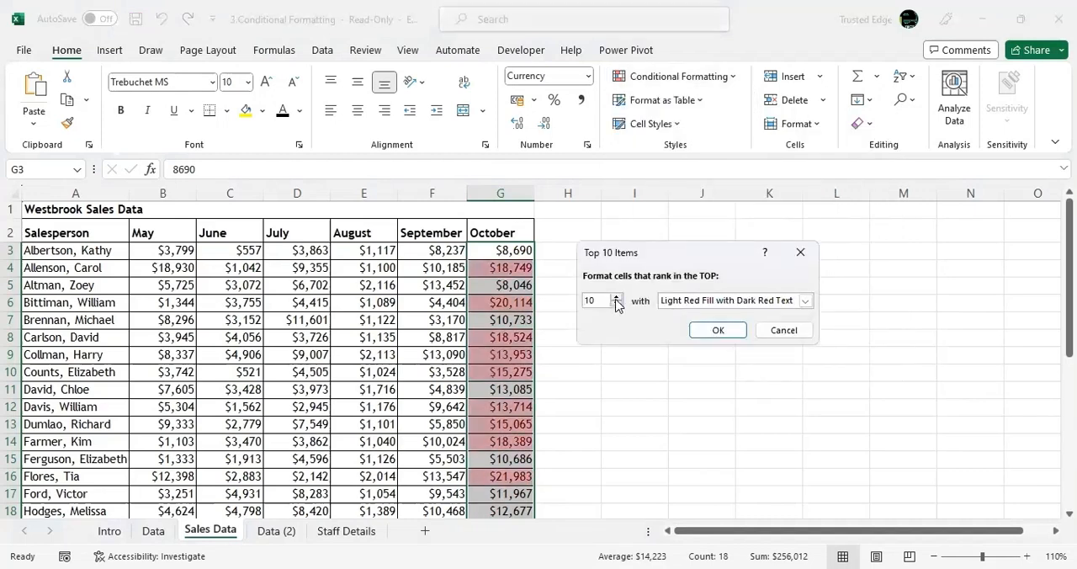
pyautogui.click(616, 298)
pyautogui.click(616, 304)
pyautogui.click(617, 304)
pyautogui.click(617, 304)
pyautogui.click(616, 304)
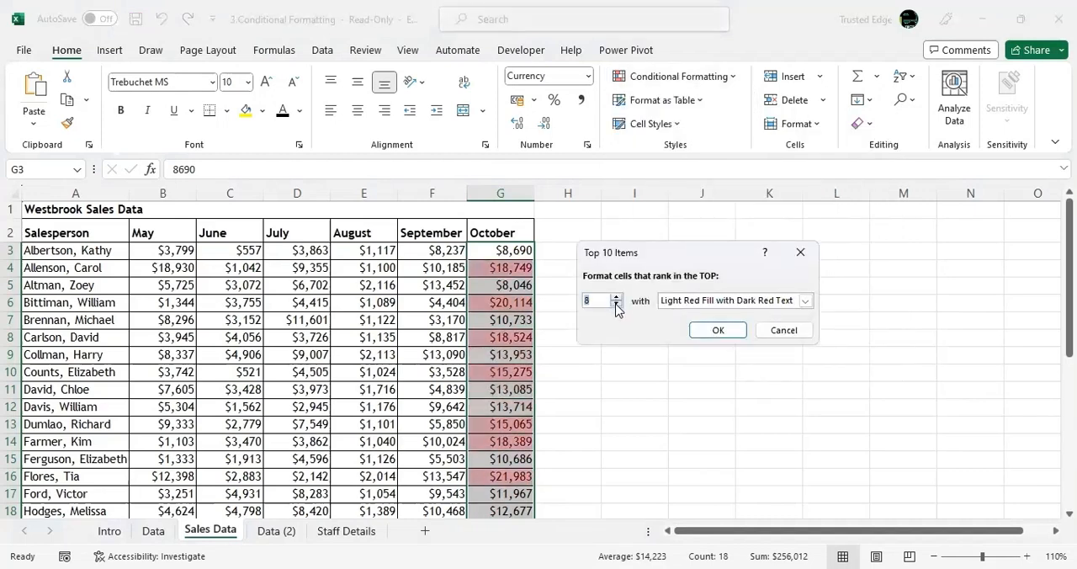
pyautogui.click(617, 303)
pyautogui.click(617, 304)
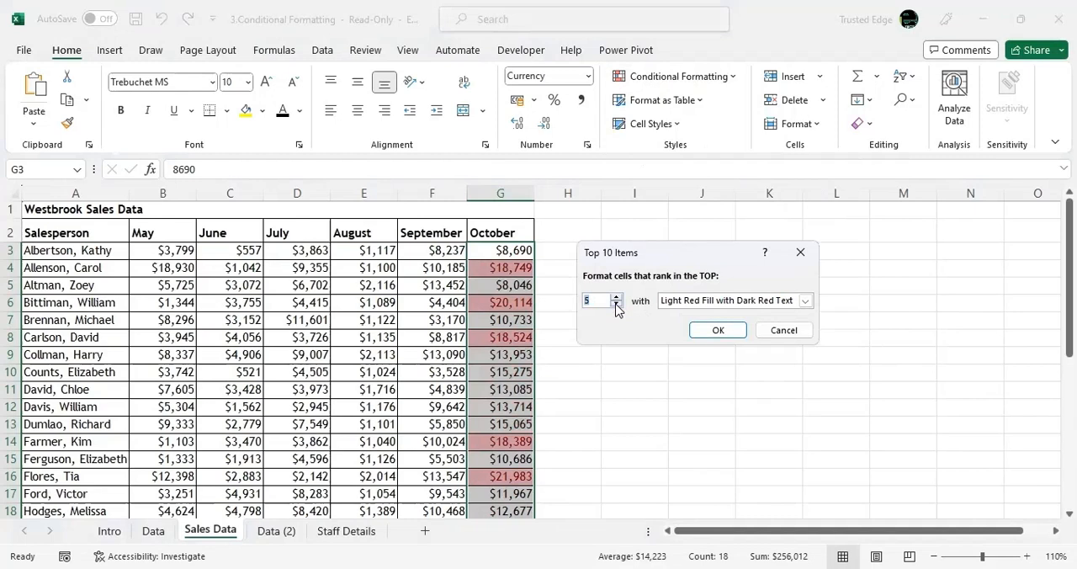
pyautogui.click(768, 311)
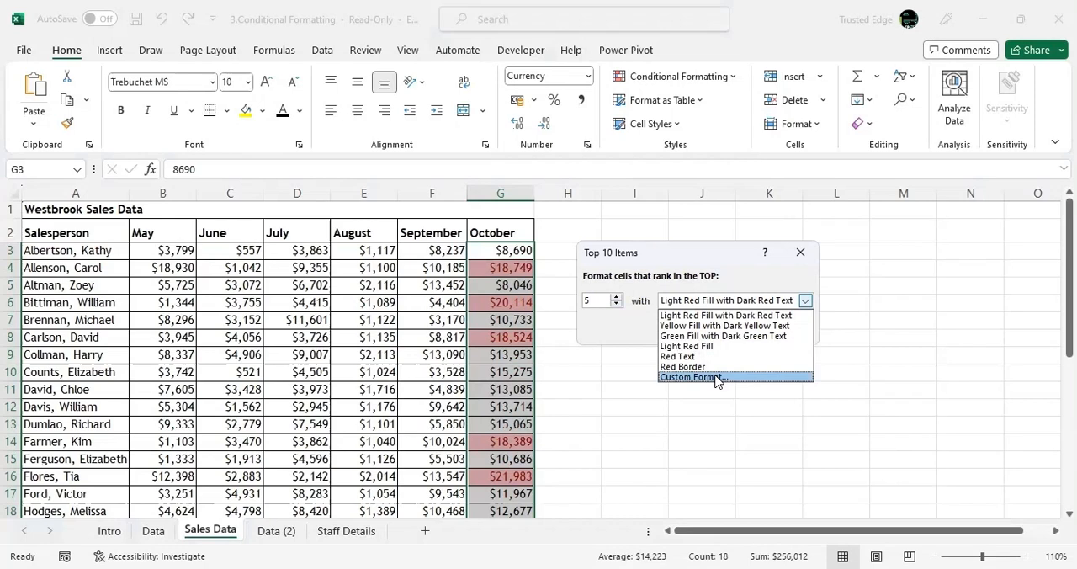
pyautogui.click(799, 254)
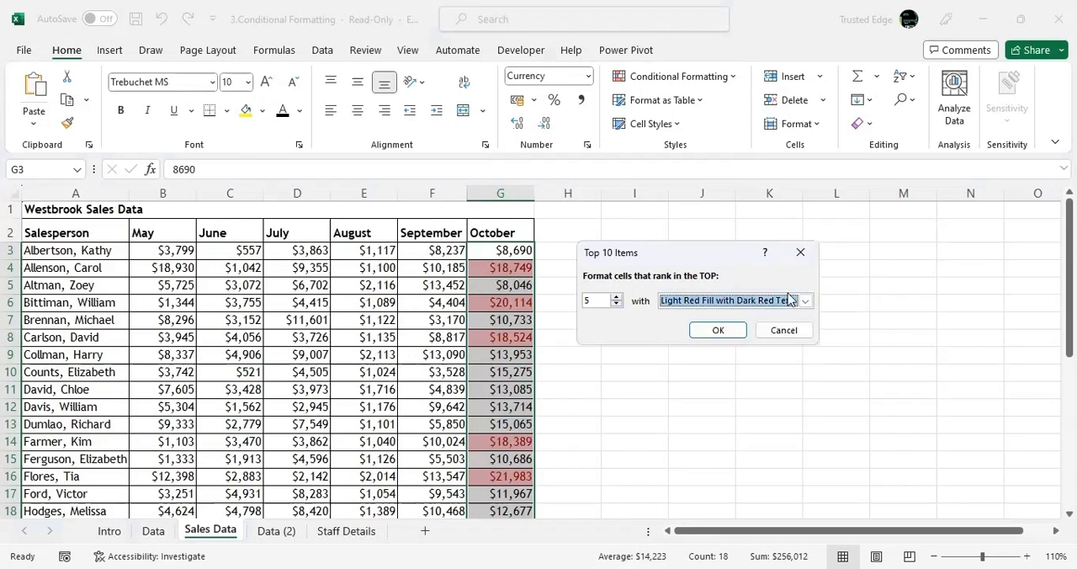
pyautogui.click(805, 262)
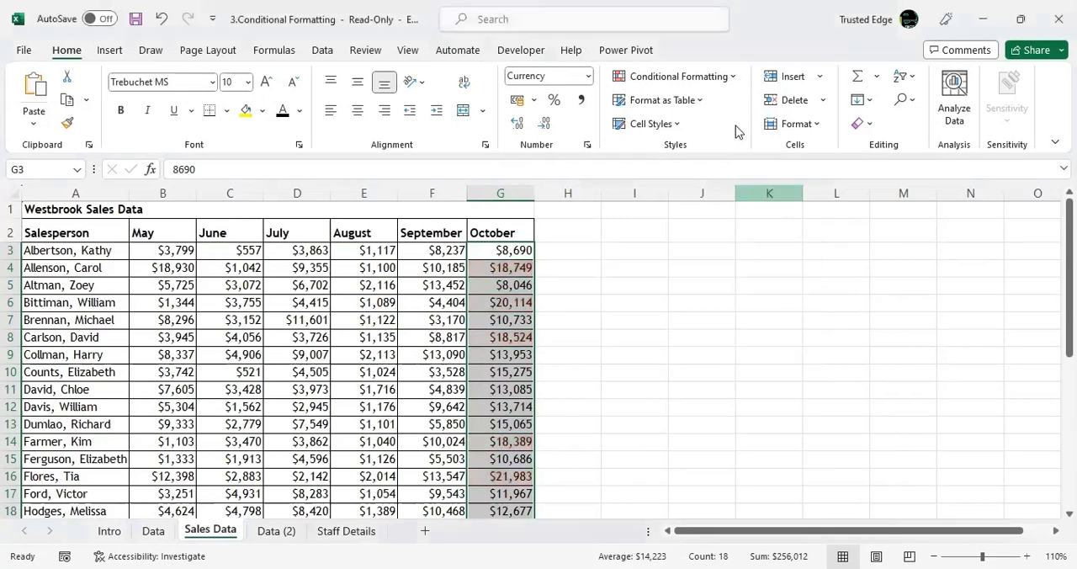
# Try blue gradient-fill data bars on the October sales values with column G widened, and undo both changes.
pyautogui.click(723, 77)
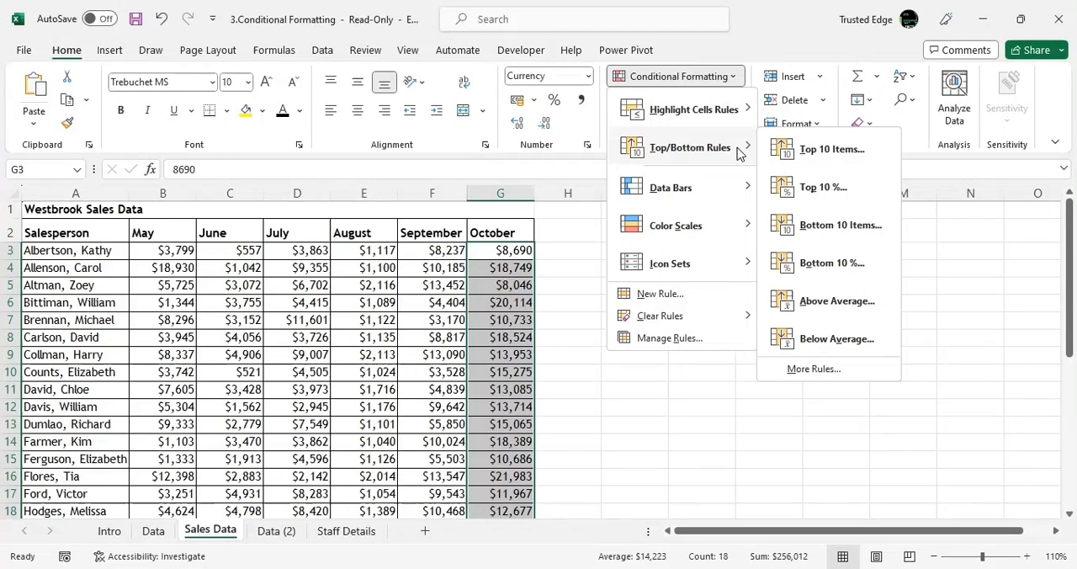
pyautogui.moveTo(700, 193)
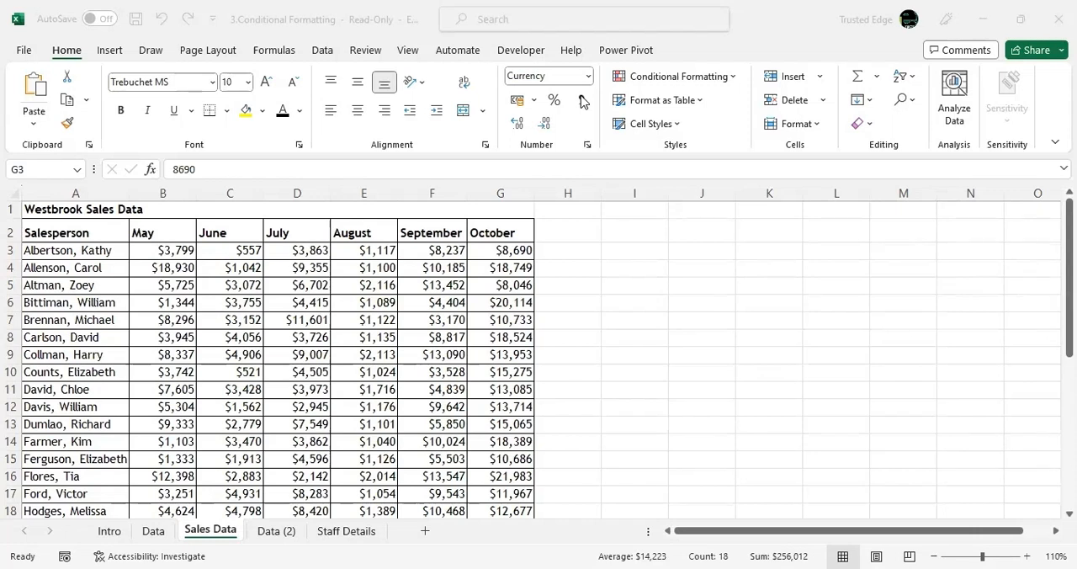
pyautogui.click(508, 252)
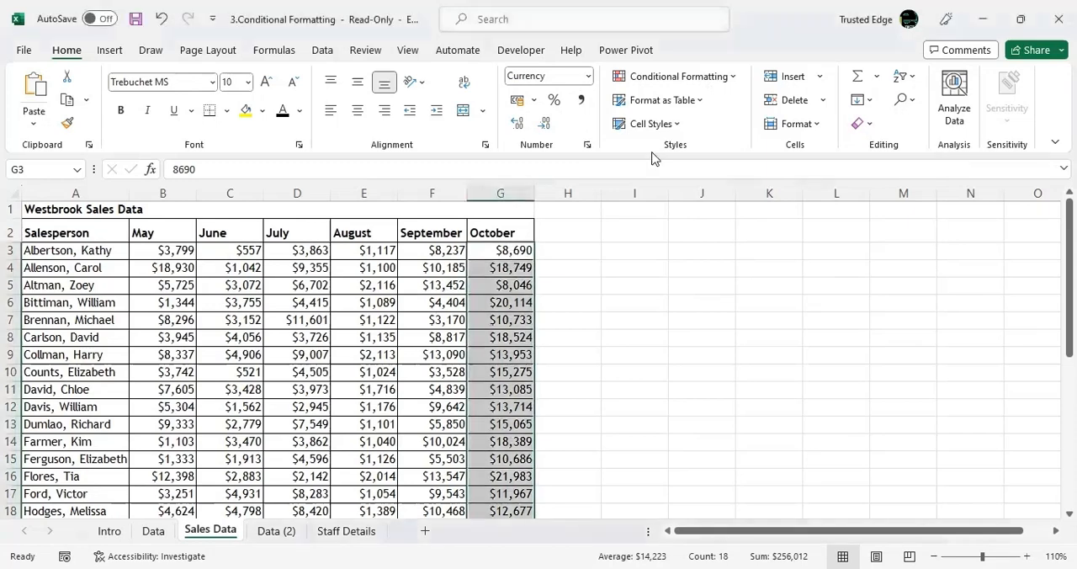
pyautogui.click(720, 82)
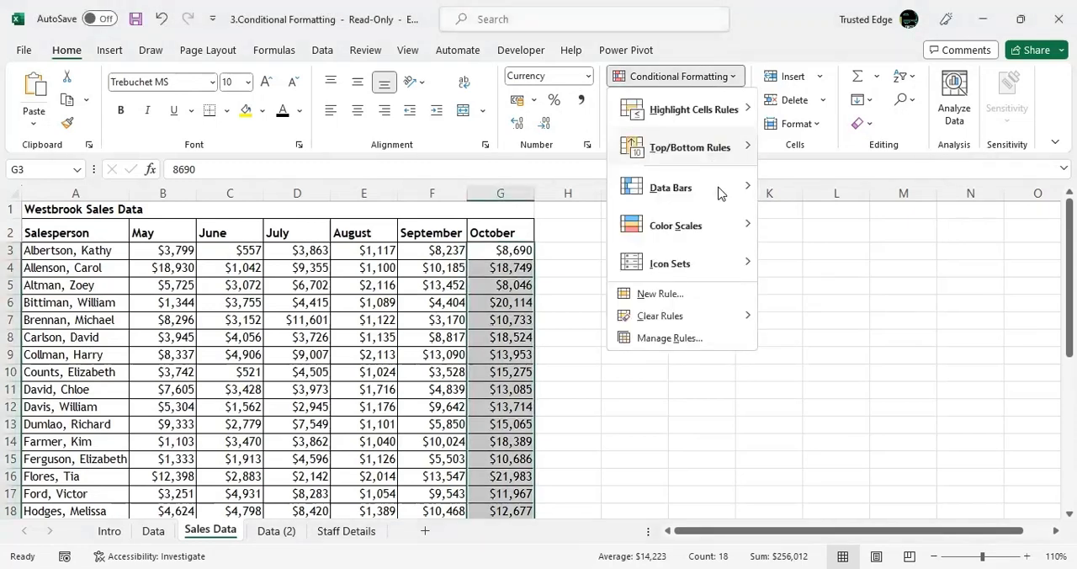
pyautogui.moveTo(720, 192)
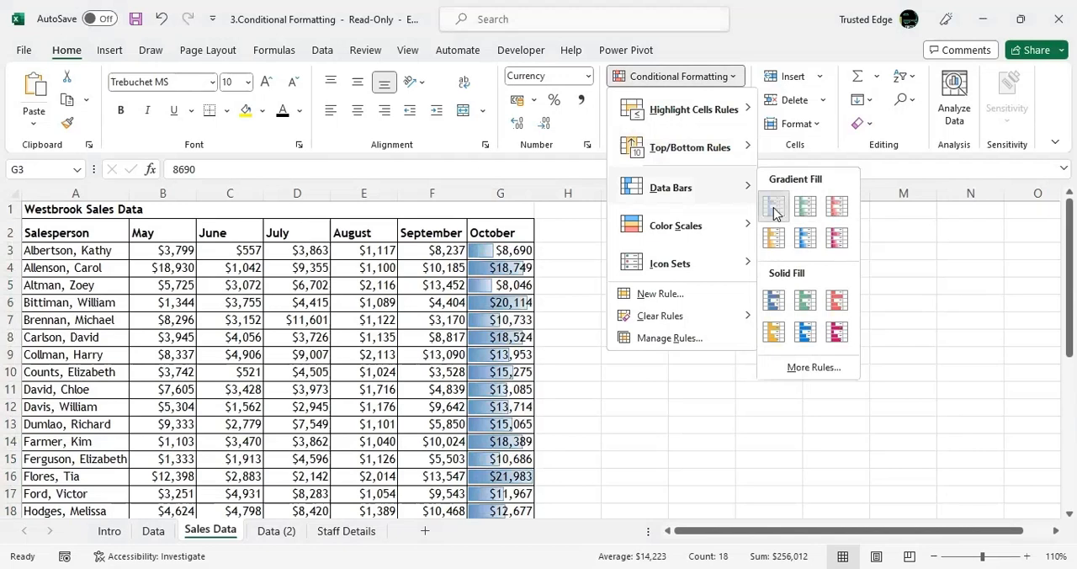
pyautogui.click(774, 209)
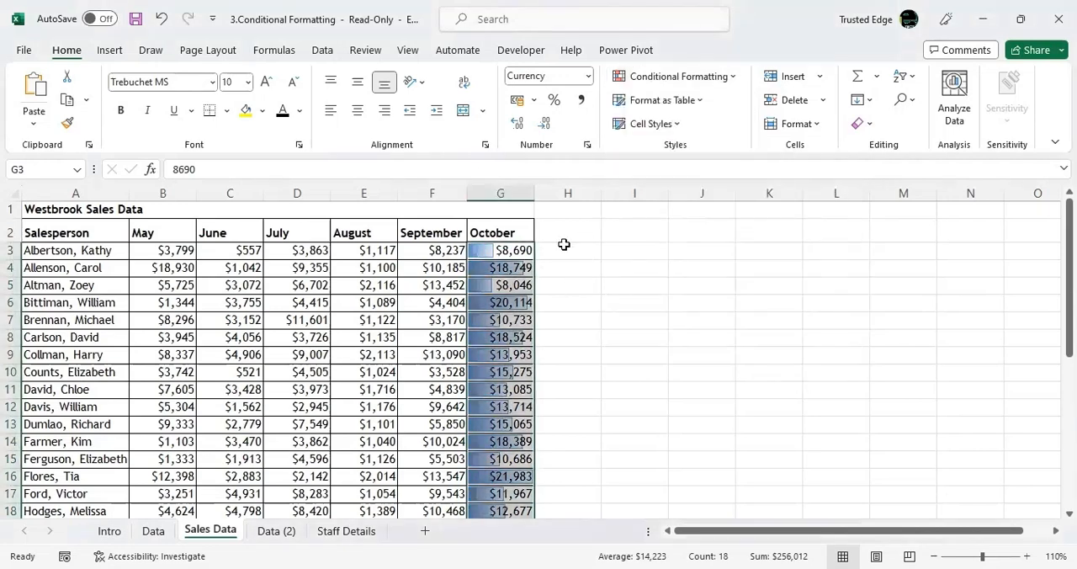
pyautogui.moveTo(534, 193); pyautogui.dragTo(651, 190)
pyautogui.click(728, 332)
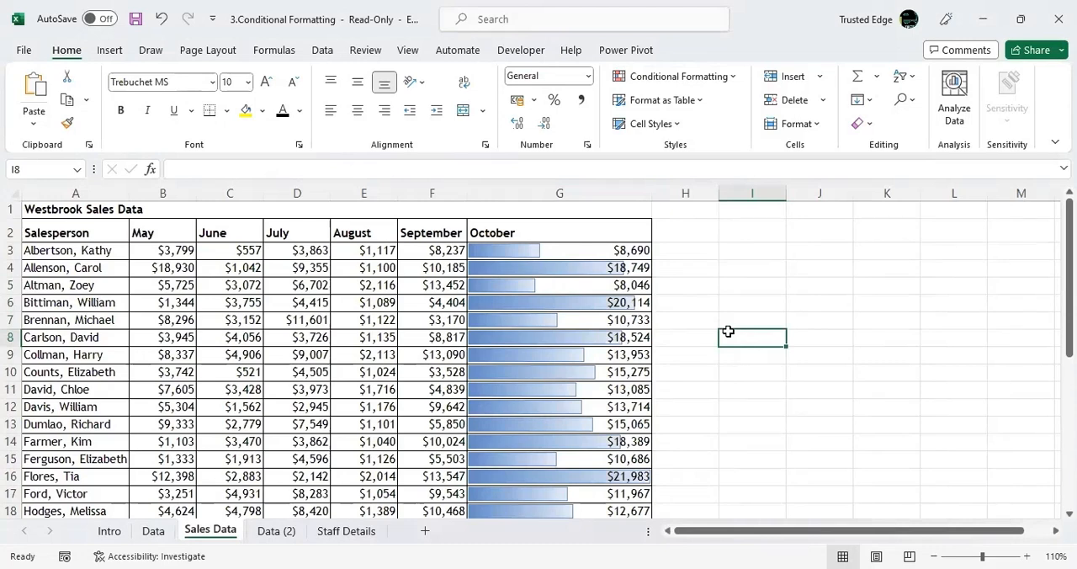
pyautogui.hotkey('ctrl', 'z')
pyautogui.hotkey('ctrl', 'z')
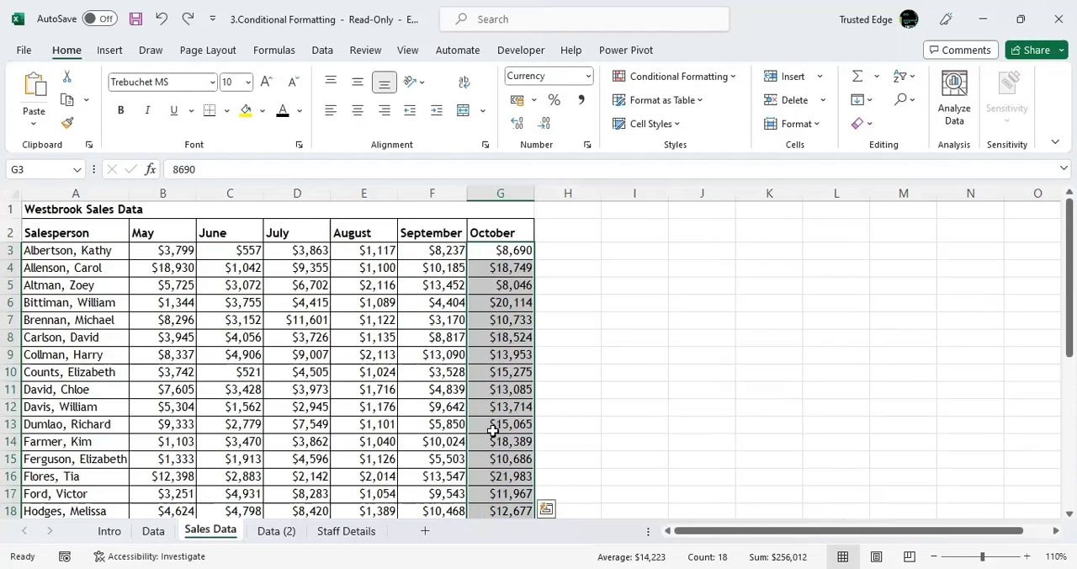
# Try Light Blue gradient data bars on the October sales values with a wider column G, and undo both changes.
pyautogui.click(731, 82)
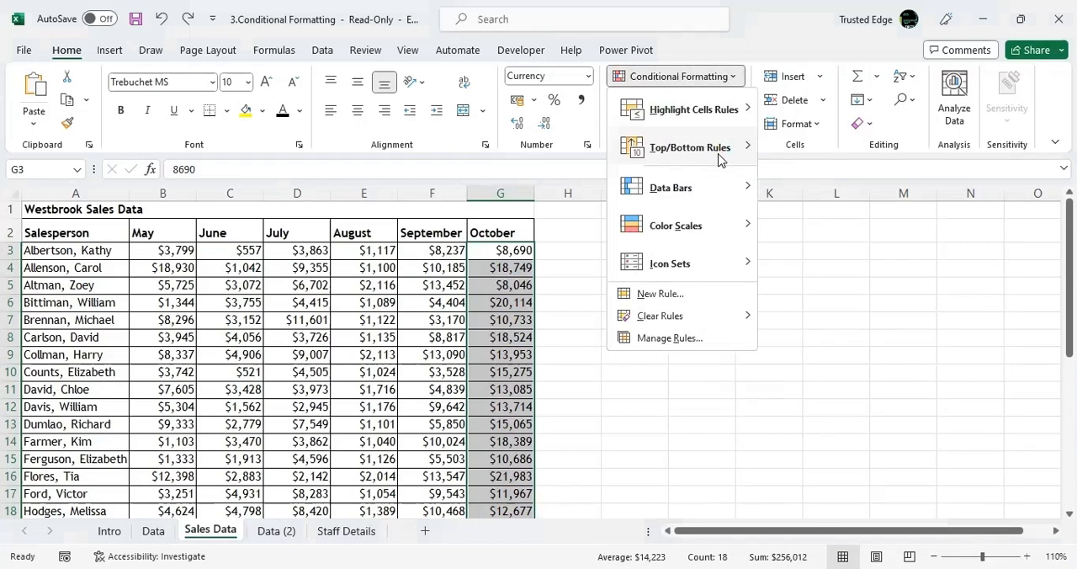
pyautogui.moveTo(717, 196)
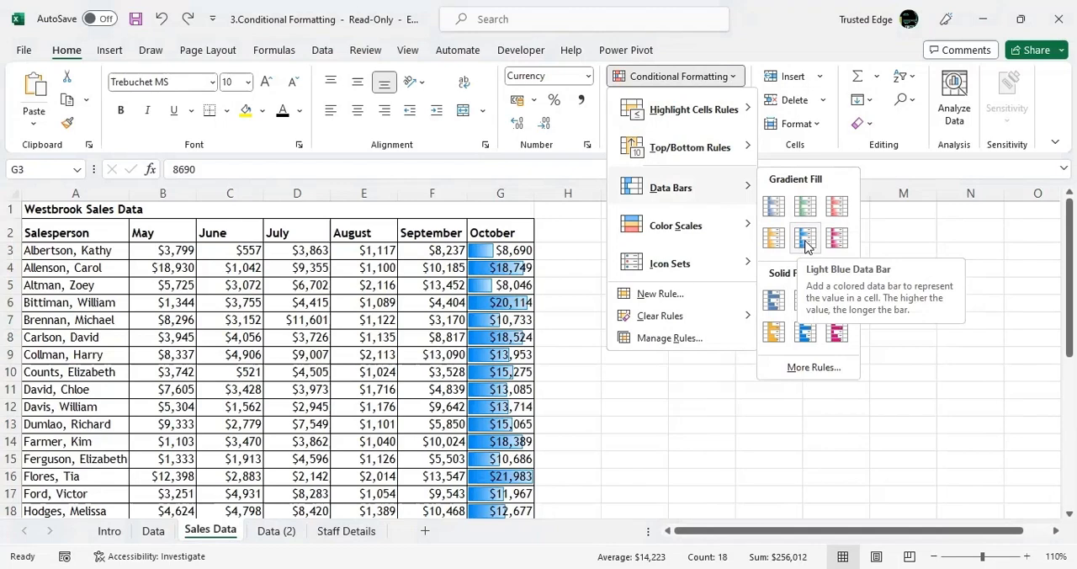
pyautogui.click(805, 239)
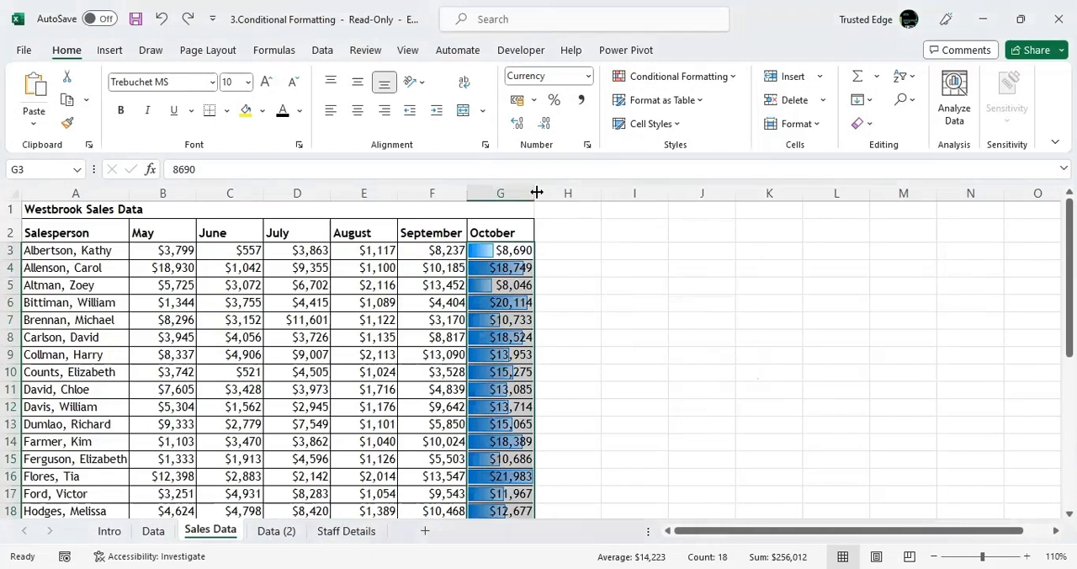
pyautogui.moveTo(536, 192); pyautogui.dragTo(681, 179)
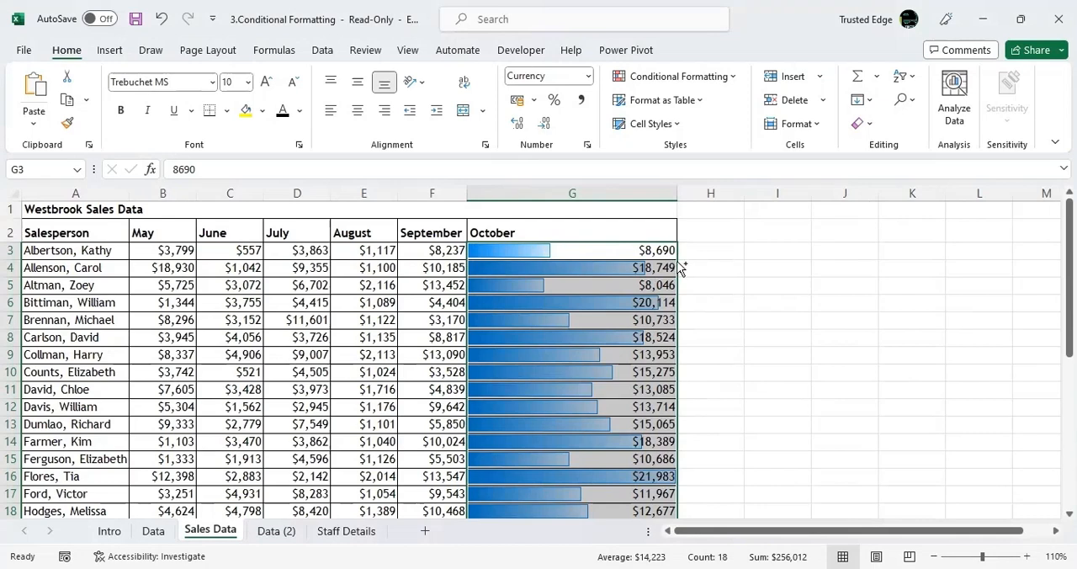
pyautogui.hotkey('ctrl', 'z')
pyautogui.hotkey('ctrl', 'z')
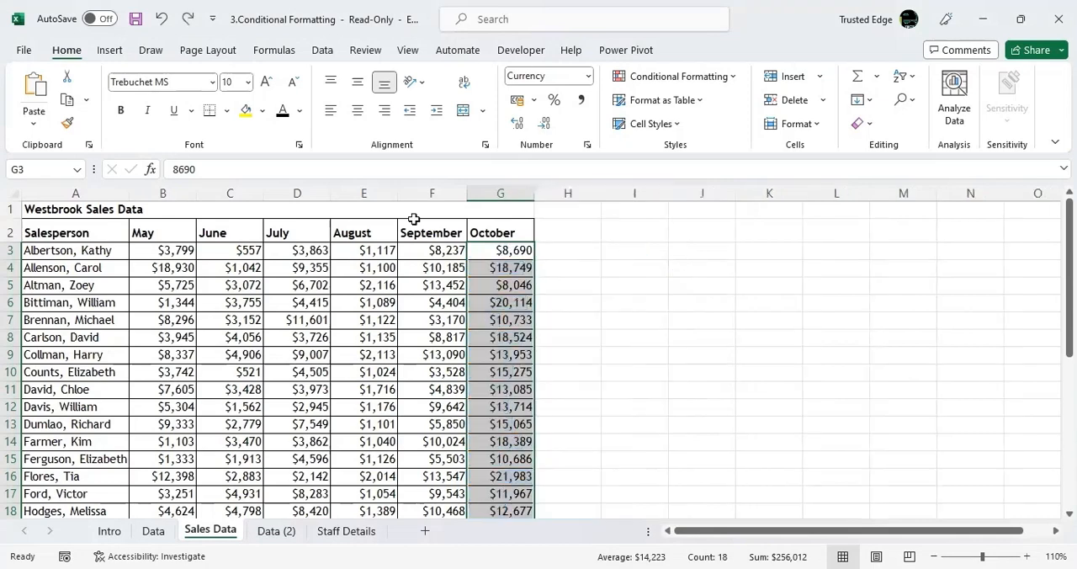
# Copy the October column with its header and paste it into column H, starting at H2.
pyautogui.click(497, 229)
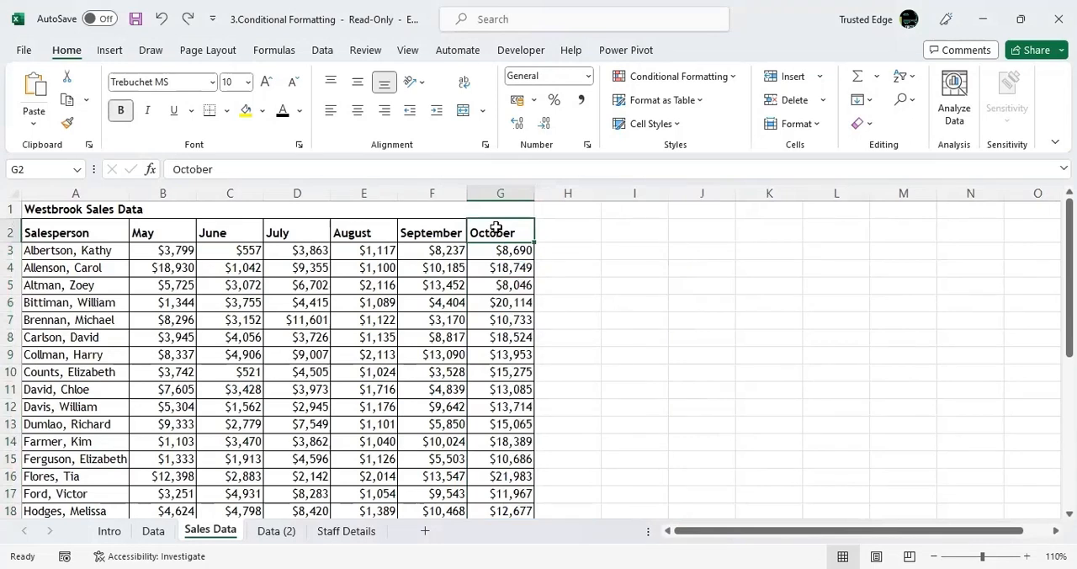
pyautogui.press('Down')
pyautogui.hotkey('ctrl', 'shift', 'Down')
pyautogui.hotkey('ctrl', 'c')
pyautogui.click(570, 212)
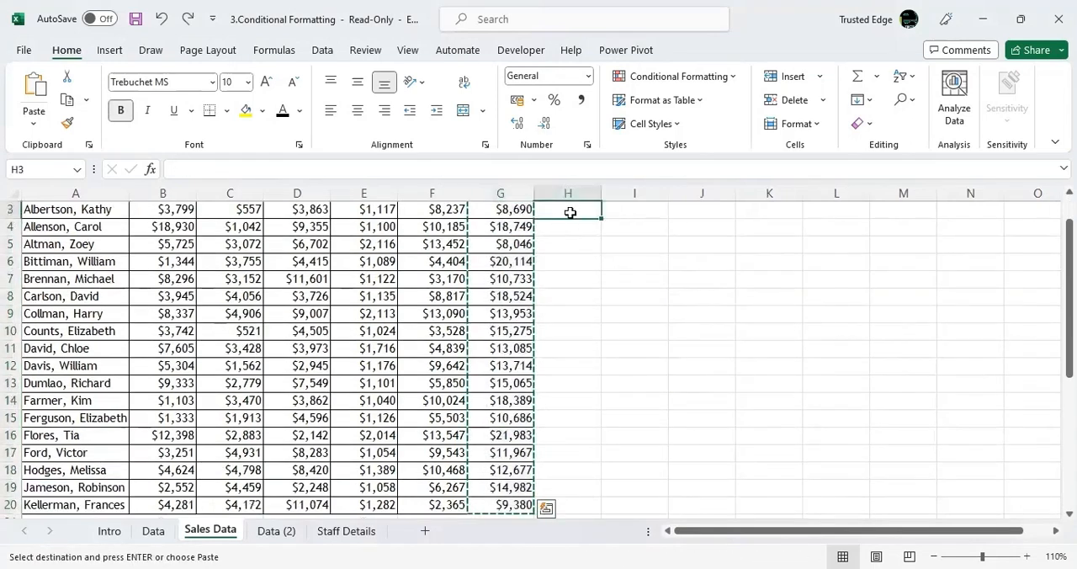
pyautogui.press('Up')
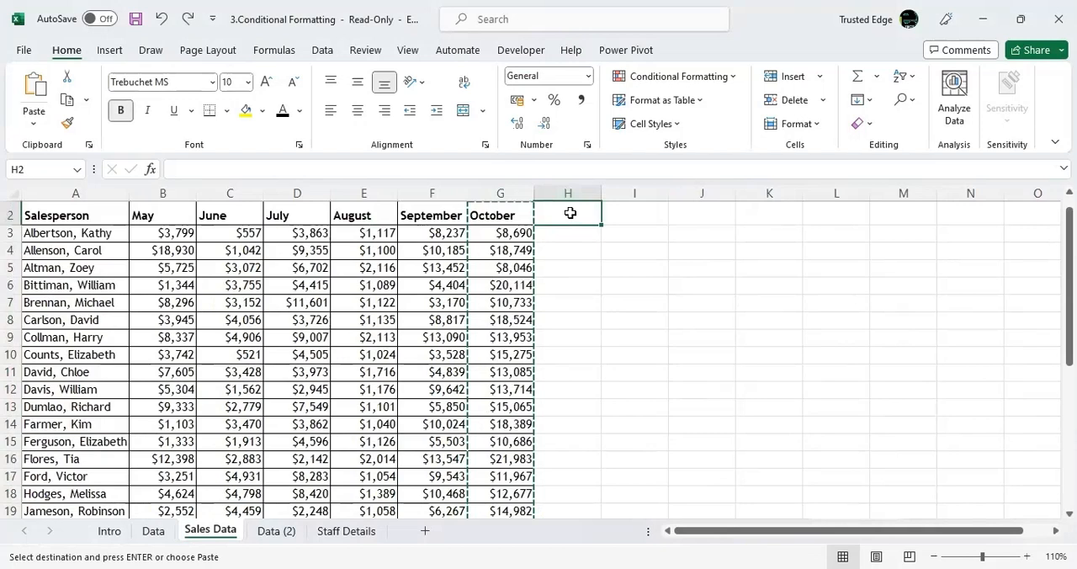
pyautogui.hotkey('ctrl', 'v')
# Apply Light Blue gradient data bars to the copied October values in H3:H20.
pyautogui.click(562, 234)
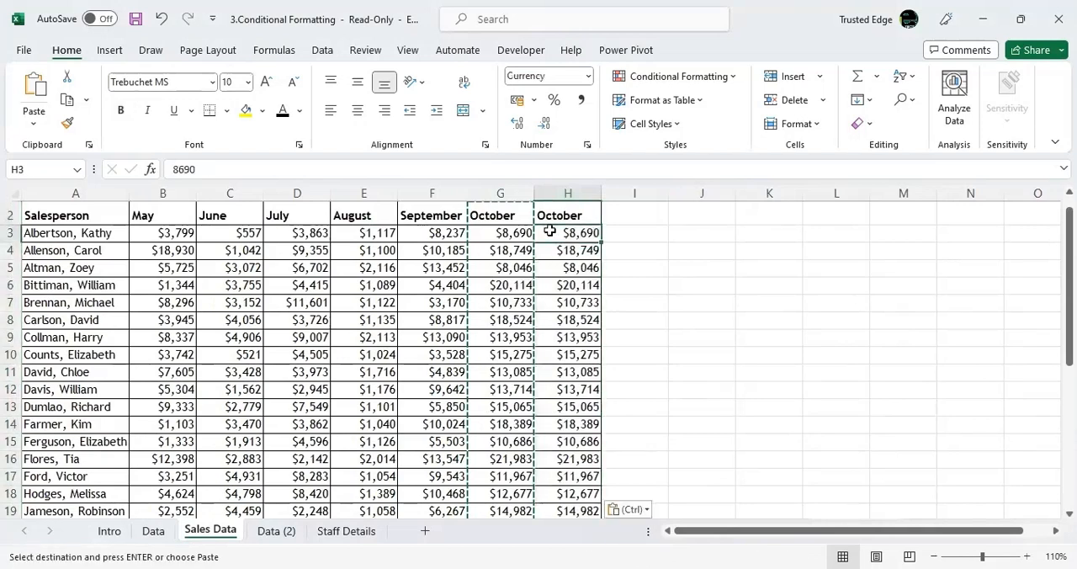
pyautogui.press('Escape')
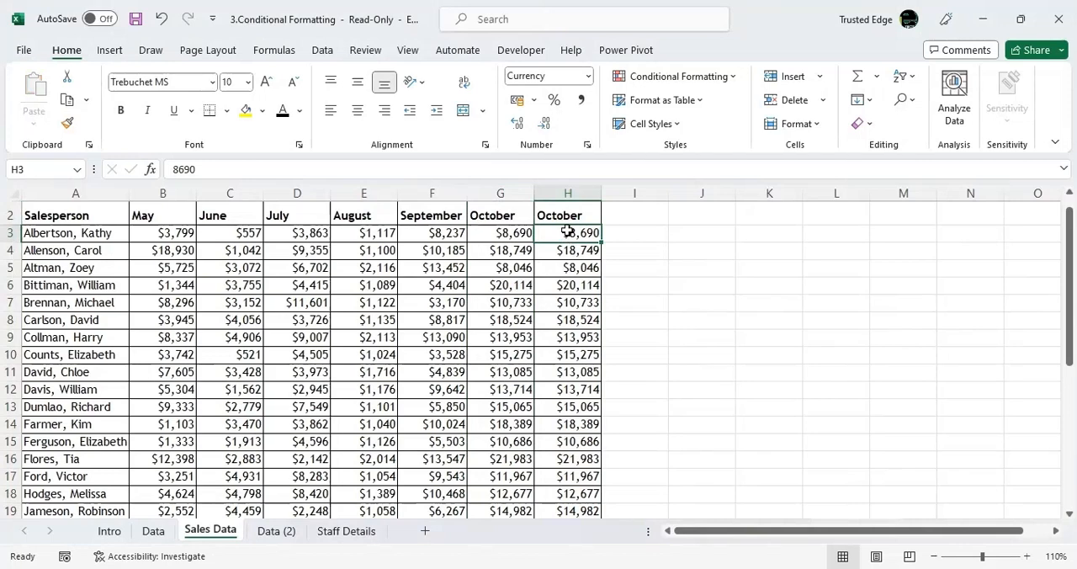
pyautogui.hotkey('ctrl', 'shift', 'Down')
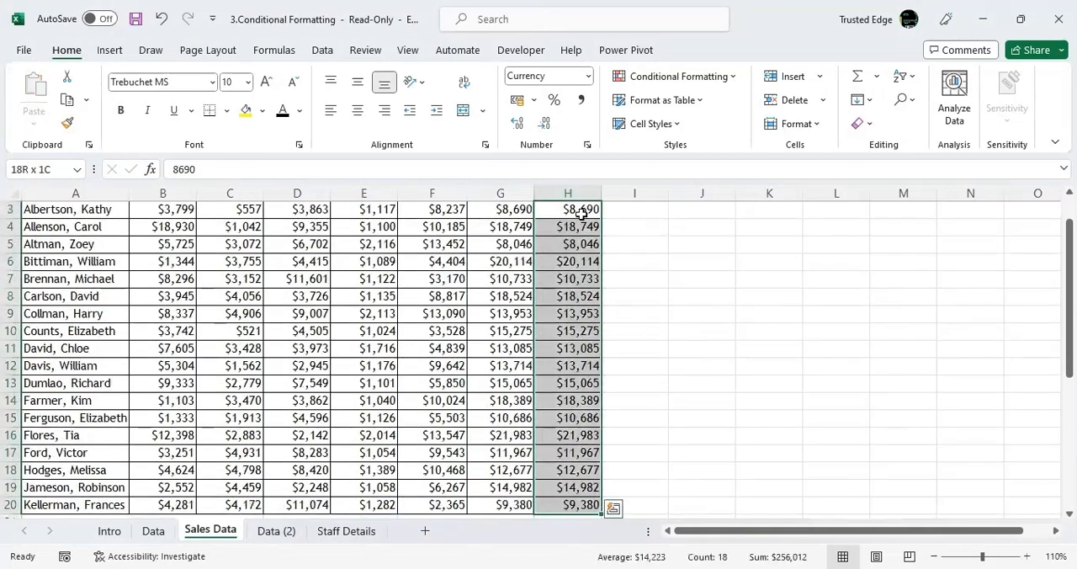
pyautogui.click(729, 78)
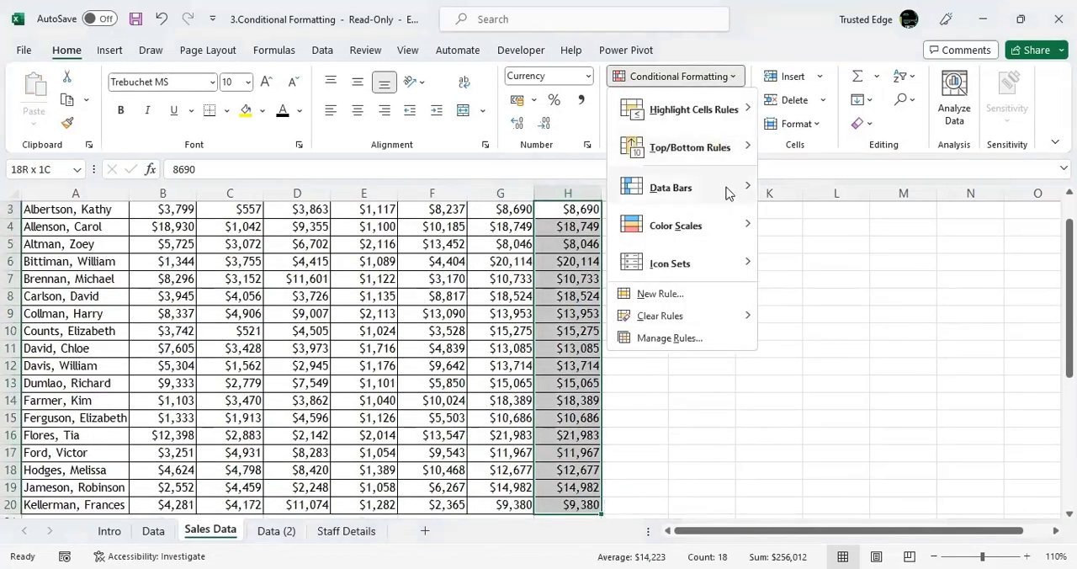
pyautogui.moveTo(752, 192)
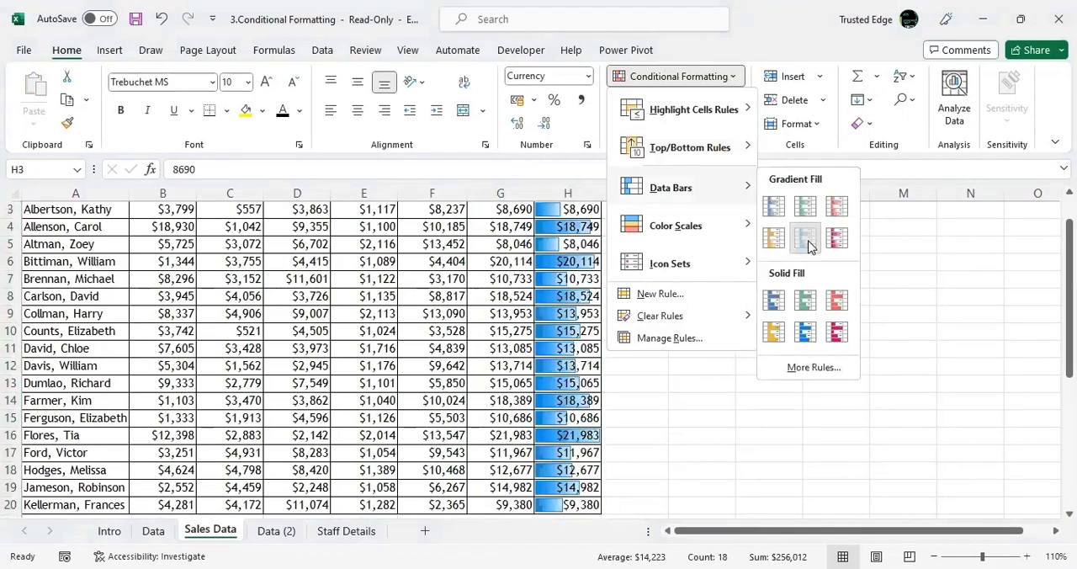
pyautogui.click(807, 244)
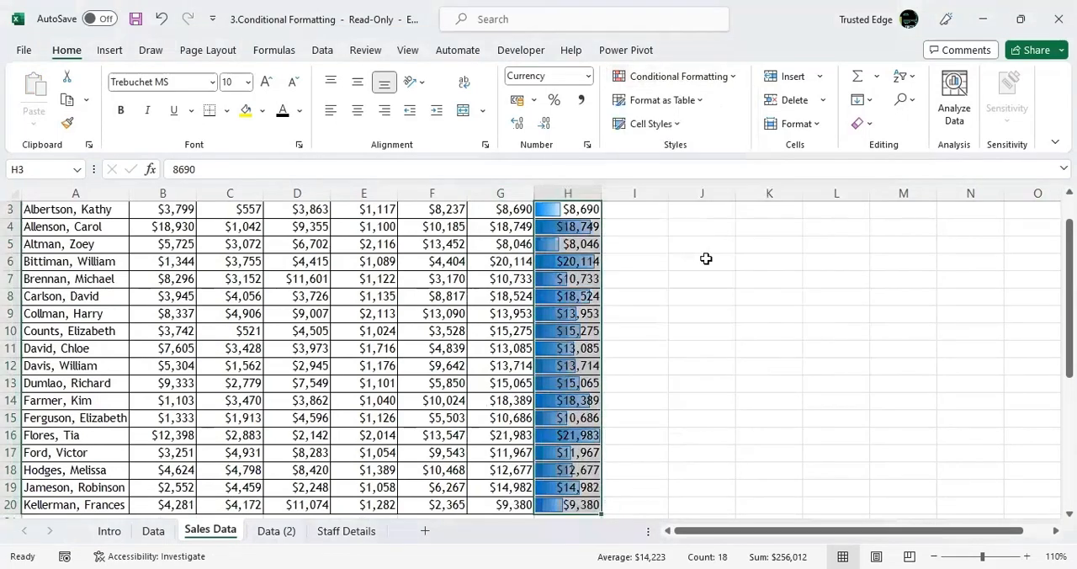
# Add a solid-fill blue data bar rule with Show Bar Only to H3:H20, and widen column H.
pyautogui.click(584, 243)
pyautogui.moveTo(599, 222); pyautogui.dragTo(567, 243)
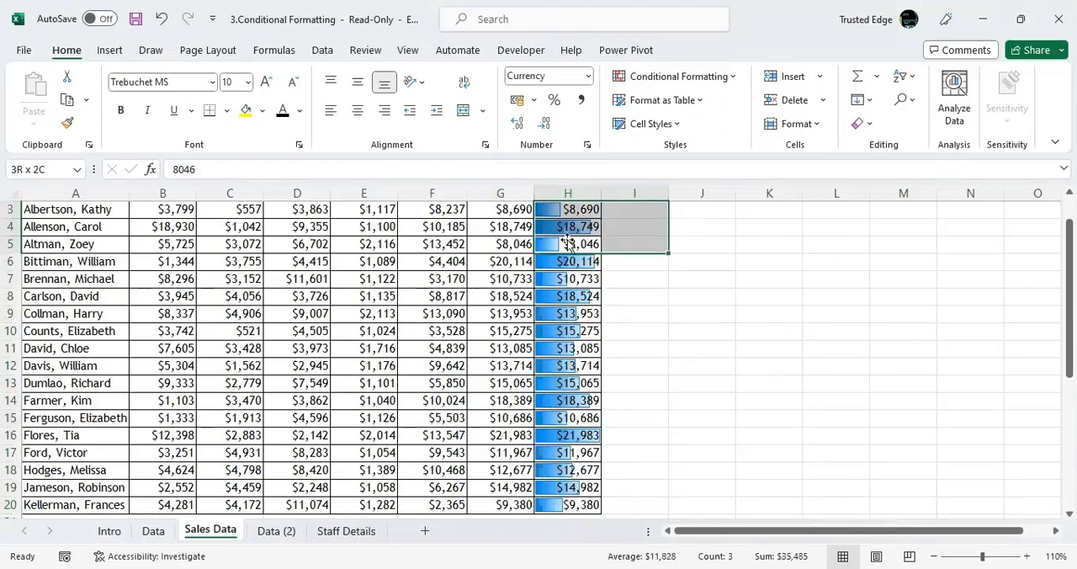
pyautogui.click(567, 252)
pyautogui.hotkey('ctrl', 'shift', 'Down')
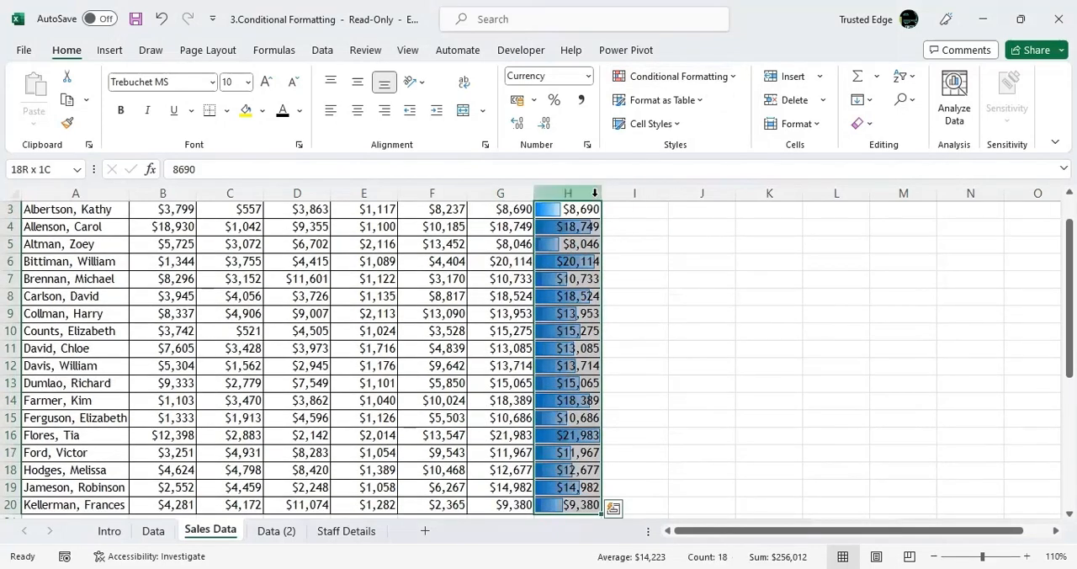
pyautogui.click(731, 80)
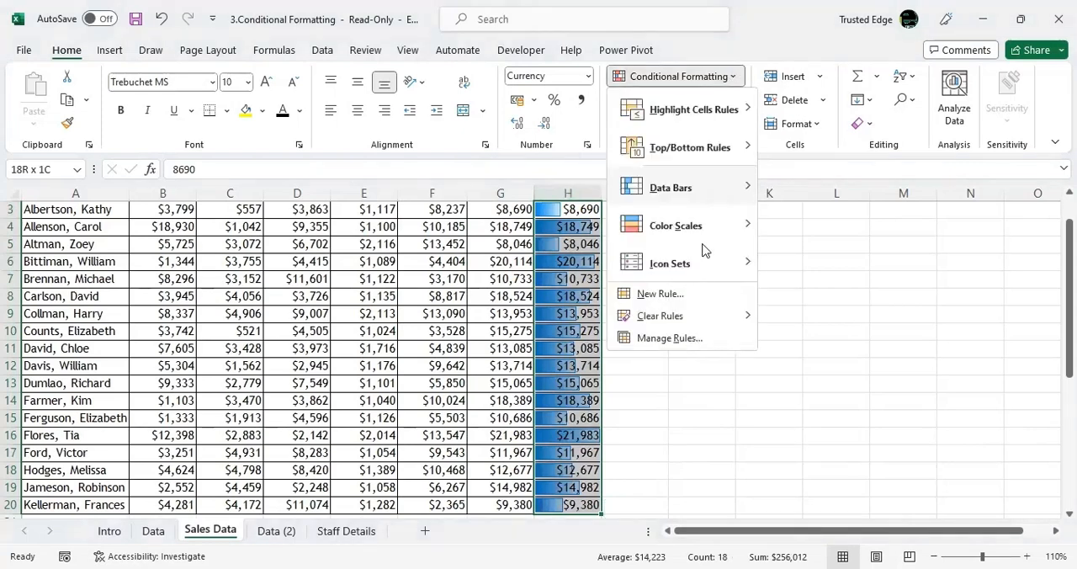
pyautogui.moveTo(728, 190)
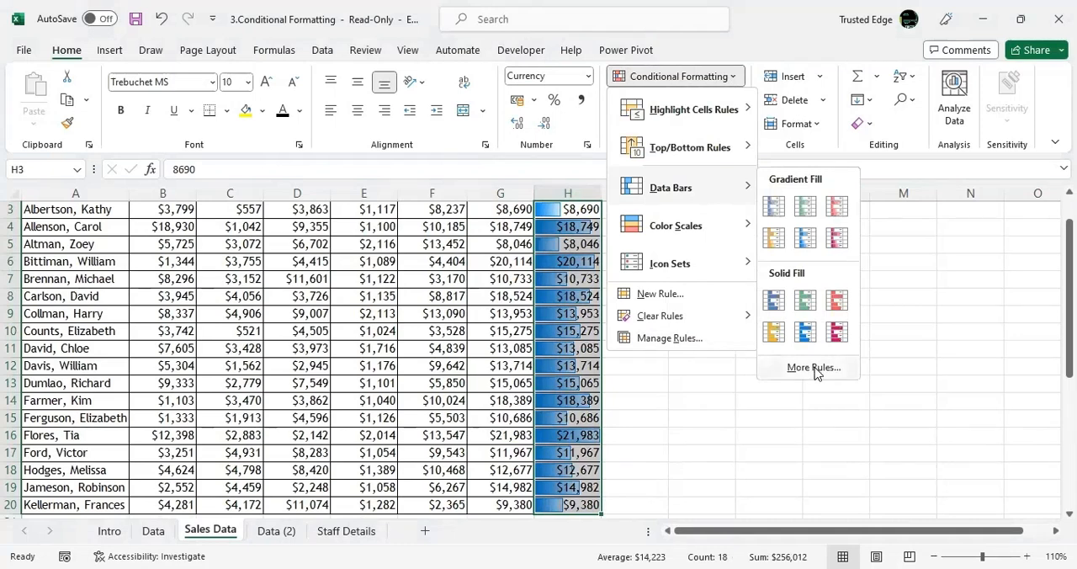
pyautogui.click(814, 370)
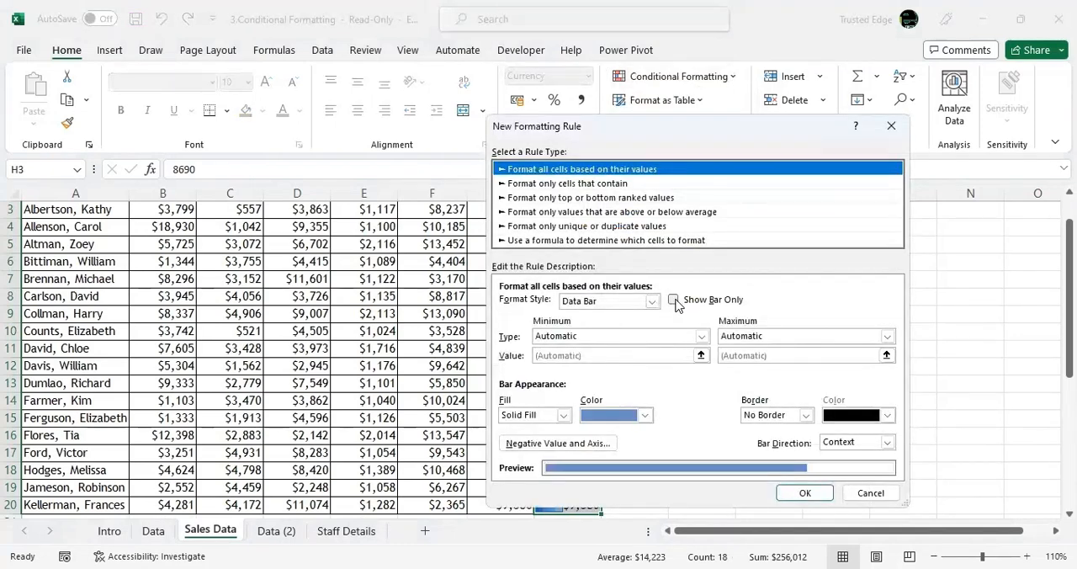
pyautogui.click(674, 299)
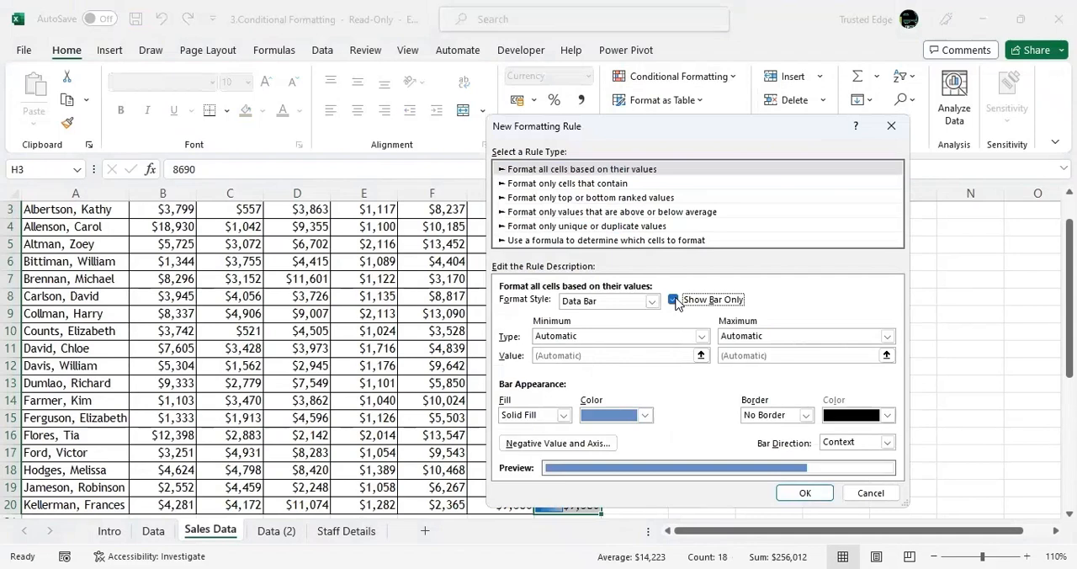
pyautogui.click(806, 495)
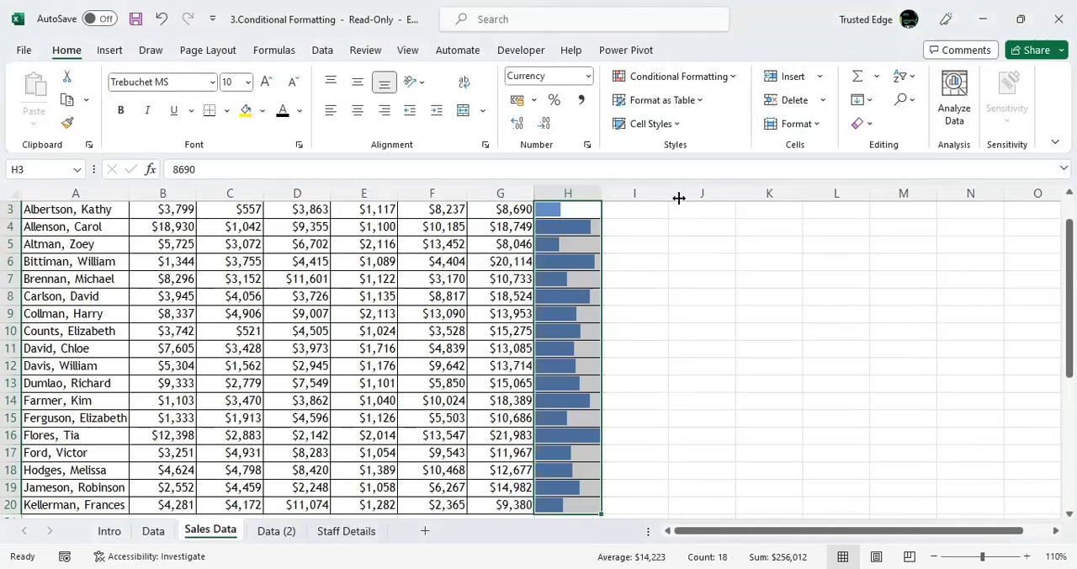
pyautogui.moveTo(602, 193); pyautogui.dragTo(683, 197)
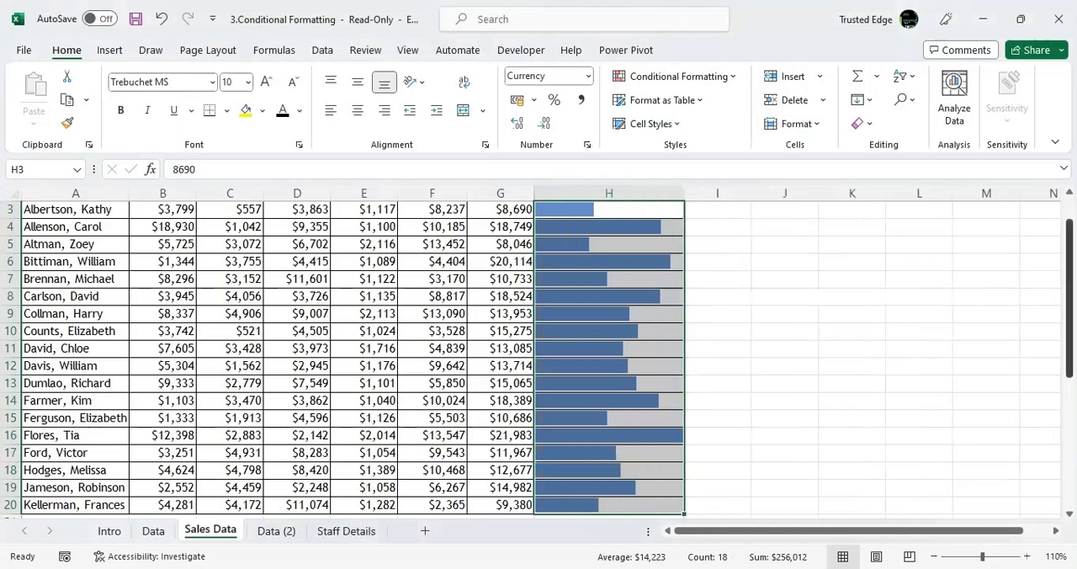
# Rename the column header in H2 as Perf.
pyautogui.scroll(1, 731, 228)
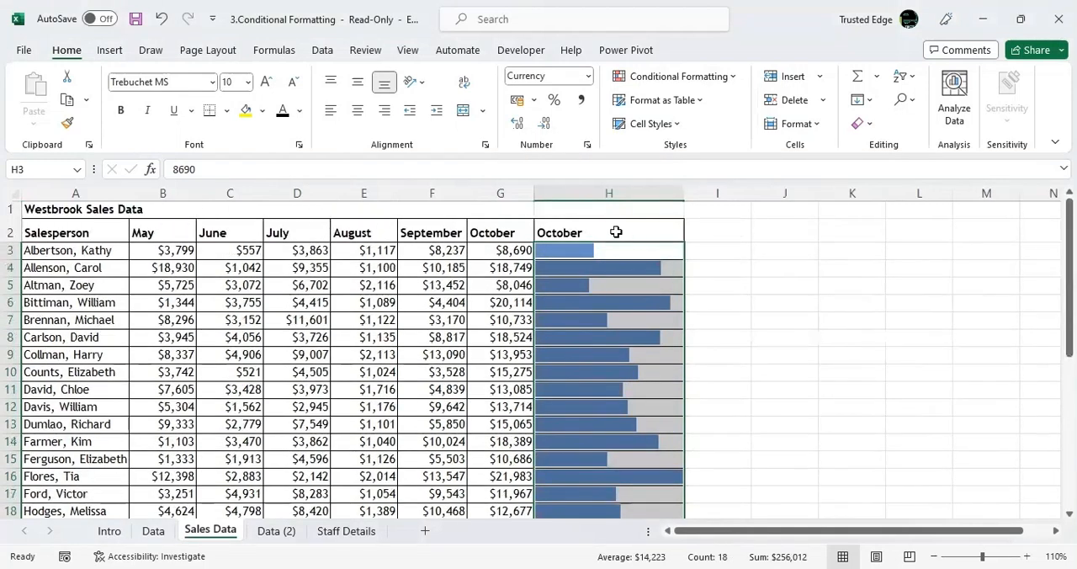
pyautogui.click(607, 230)
pyautogui.write('Pe')
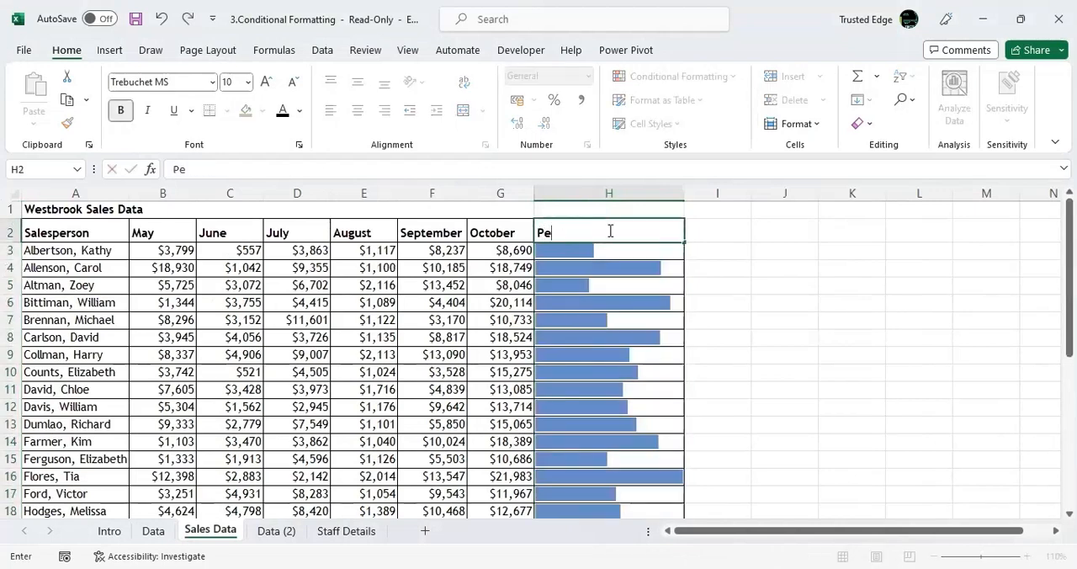
pyautogui.write('rf')
pyautogui.click(656, 285)
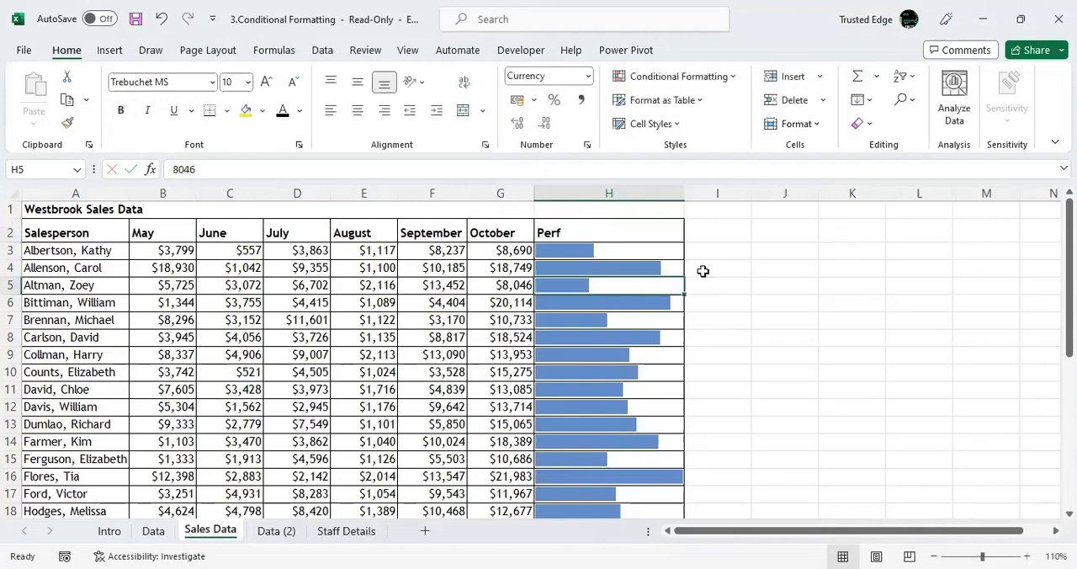
pyautogui.click(586, 238)
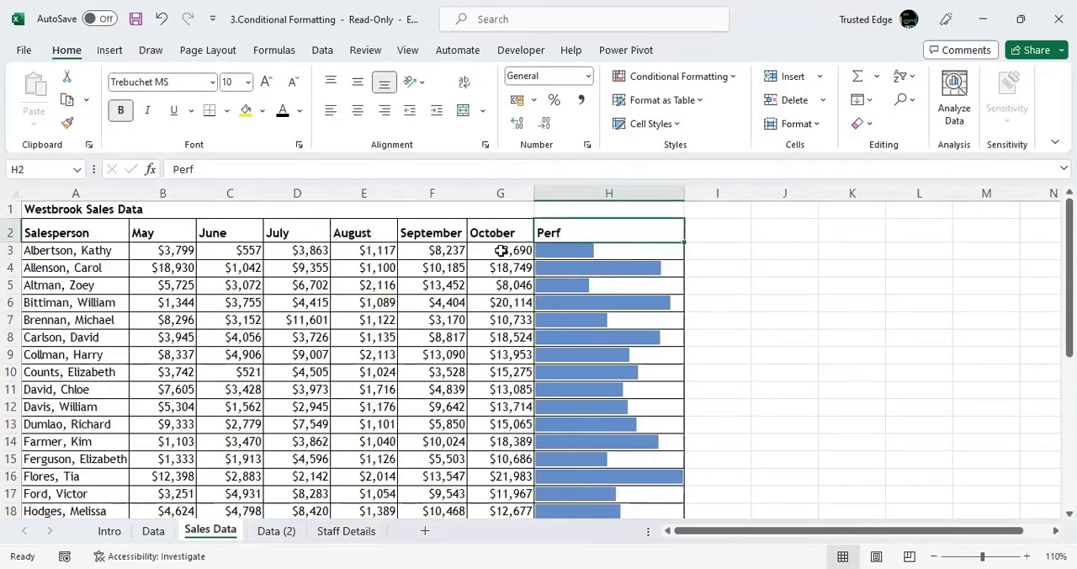
pyautogui.click(500, 250)
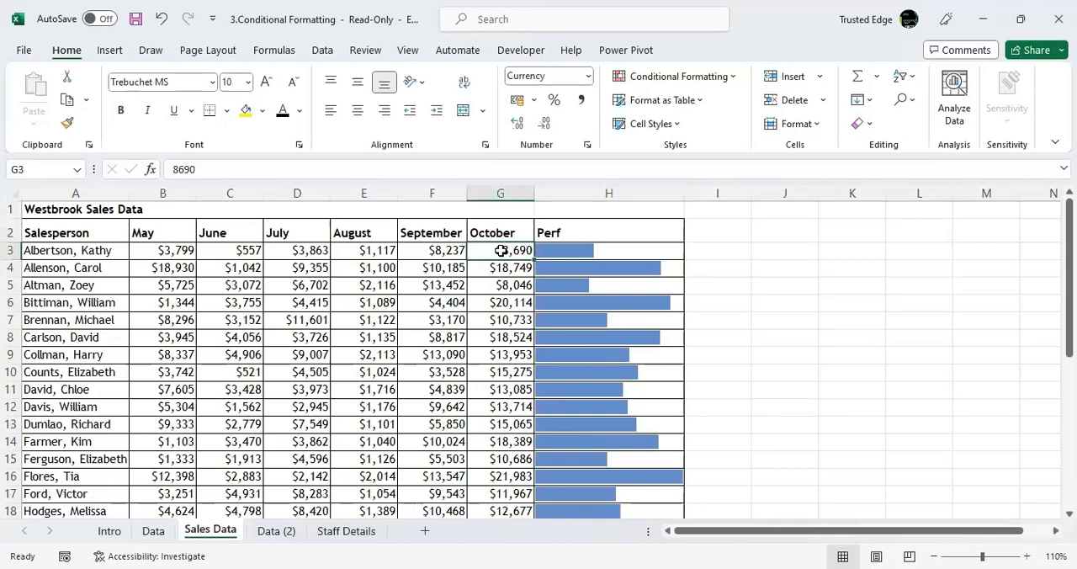
# Apply the 3 Symbols (Uncircled) icon set to the October sales values in G3:G20.
pyautogui.hotkey('ctrl', 'shift', 'Down')
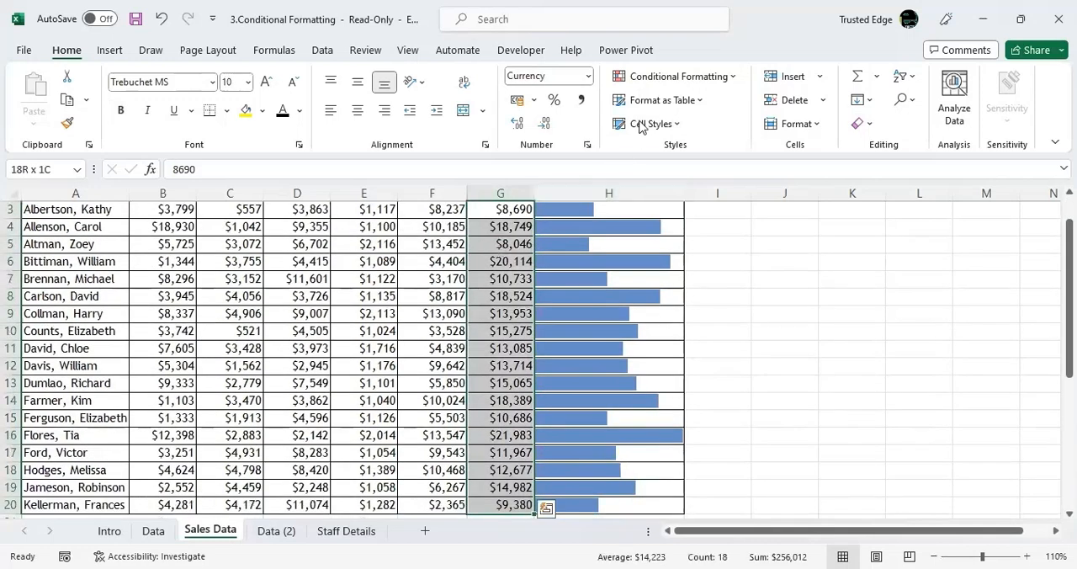
pyautogui.click(693, 101)
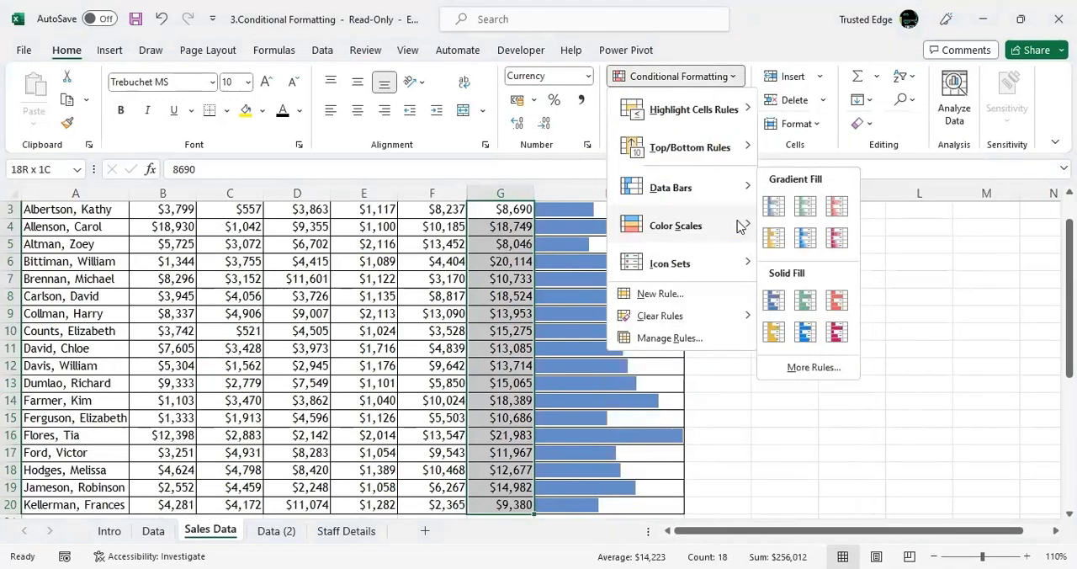
pyautogui.moveTo(738, 265)
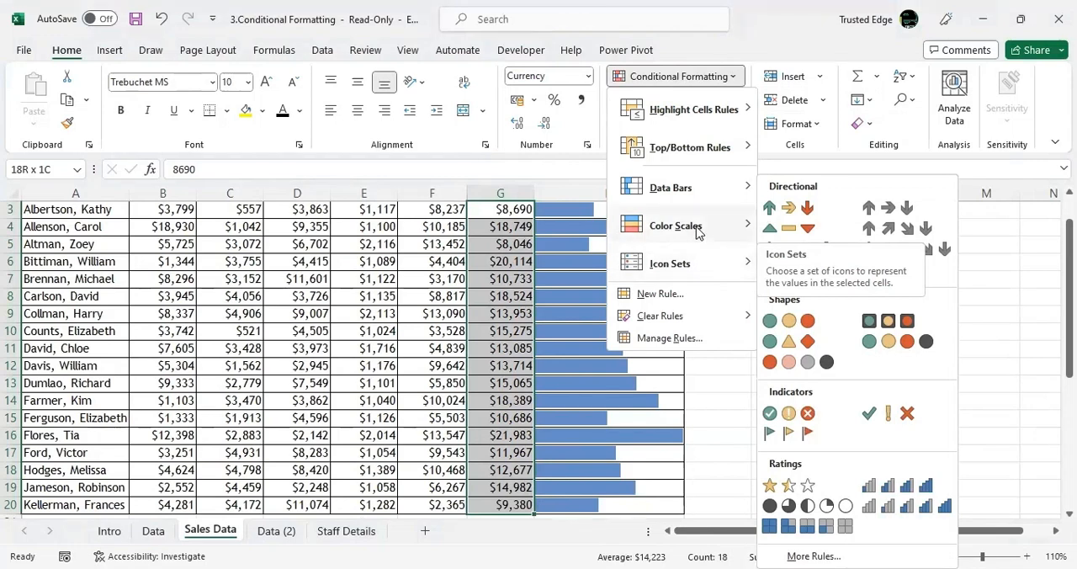
pyautogui.moveTo(697, 233)
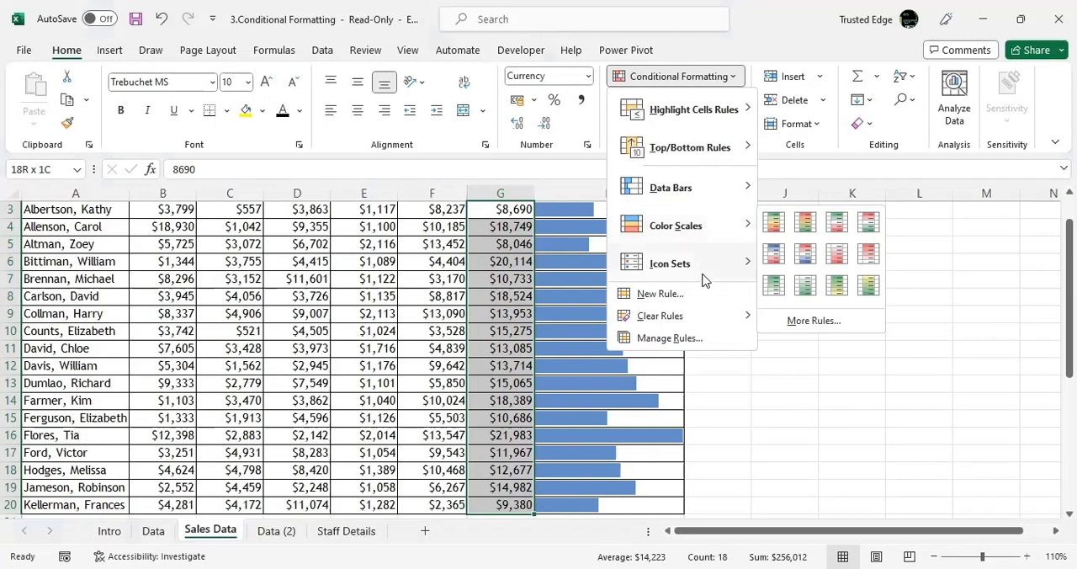
pyautogui.moveTo(713, 269)
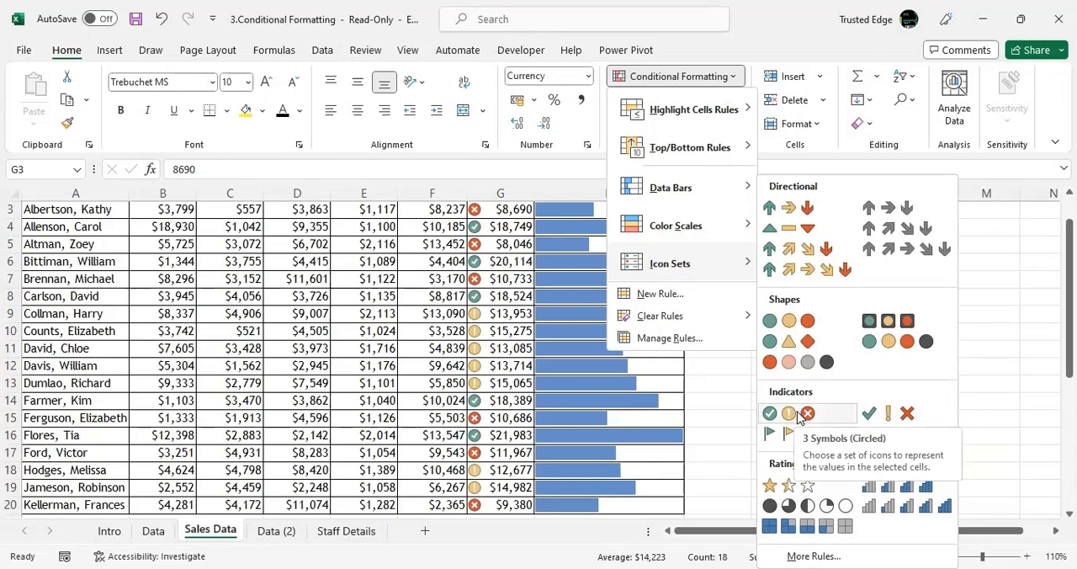
pyautogui.click(890, 414)
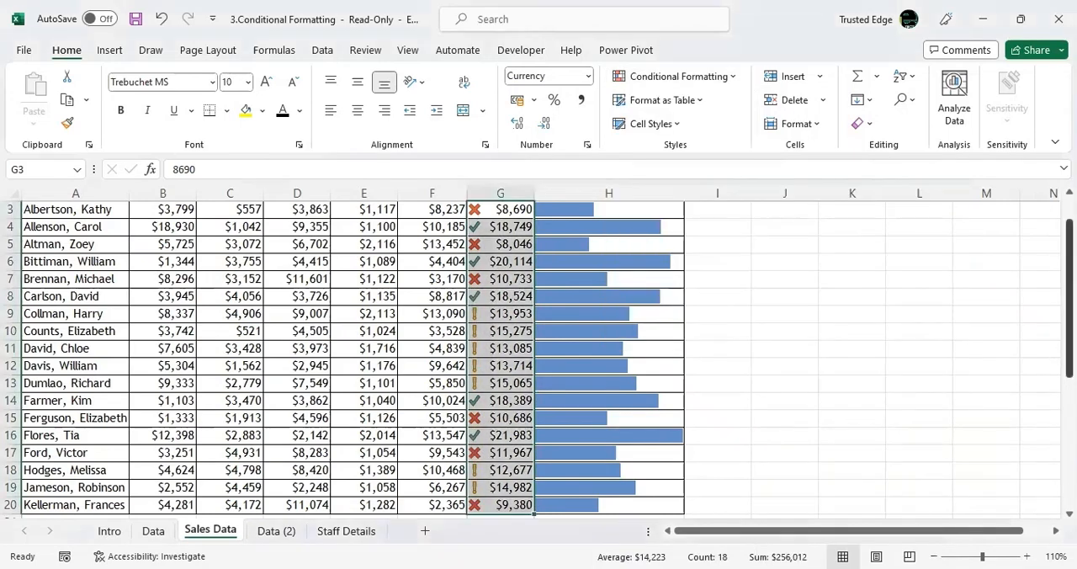
pyautogui.scroll(1, 1069, 294)
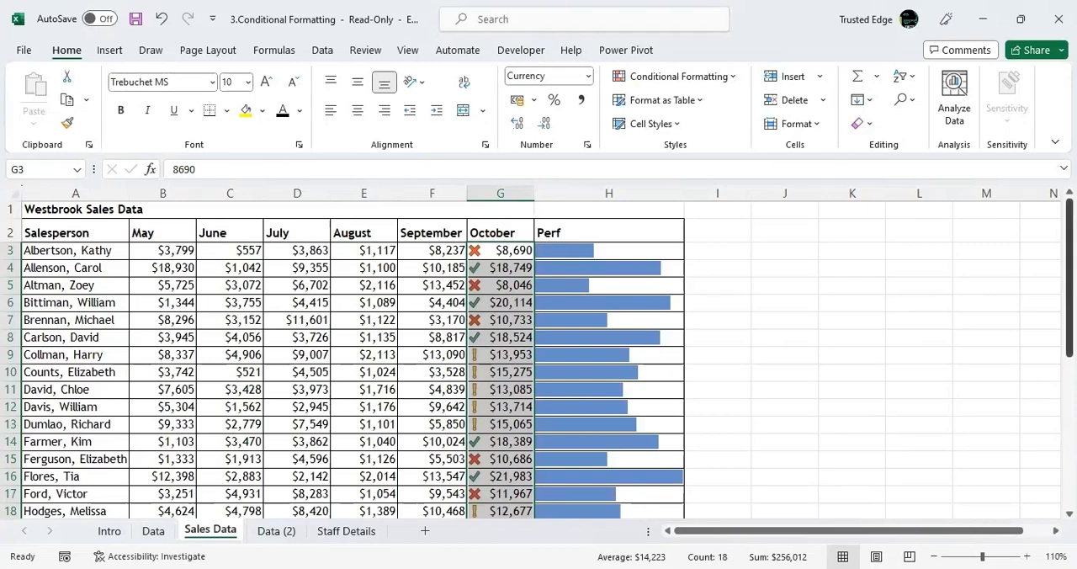
pyautogui.scroll(-2, 538, 358)
pyautogui.scroll(2, 538, 357)
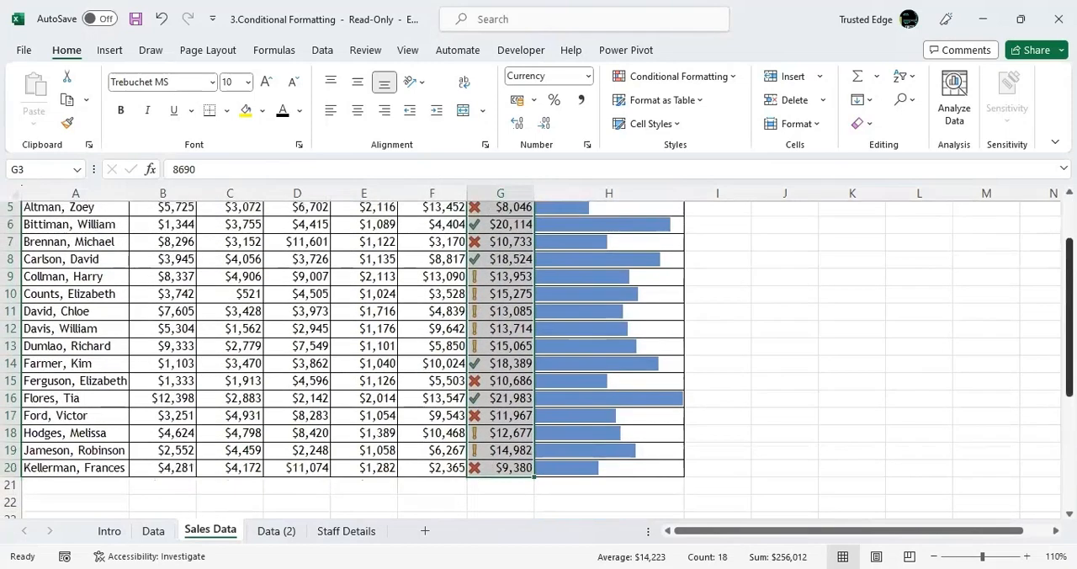
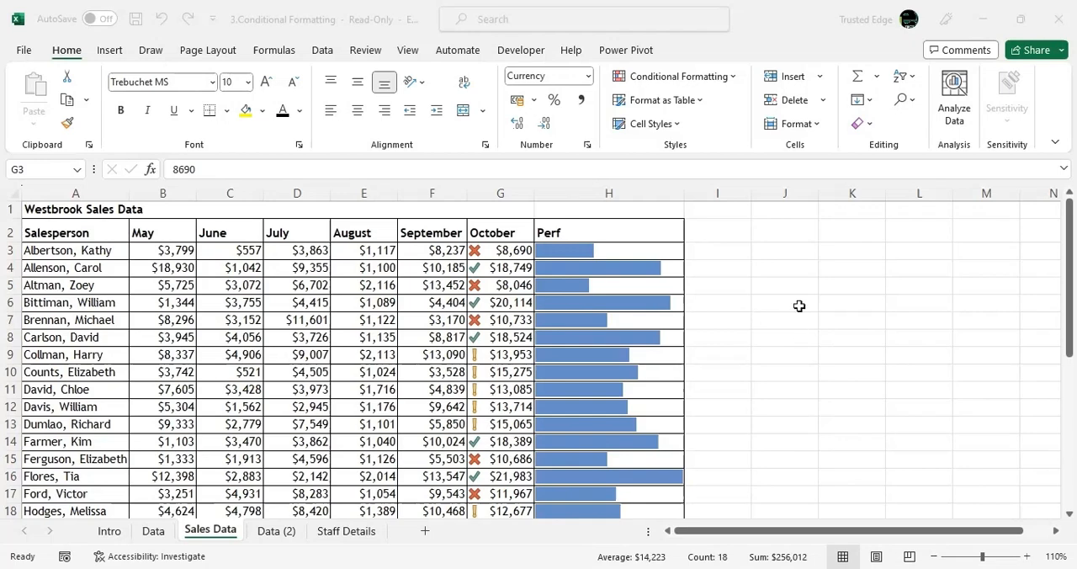
# Edit the icon set rule on the October sales in G3:G20 so both icon thresholds use the Number type.
pyautogui.click(761, 269)
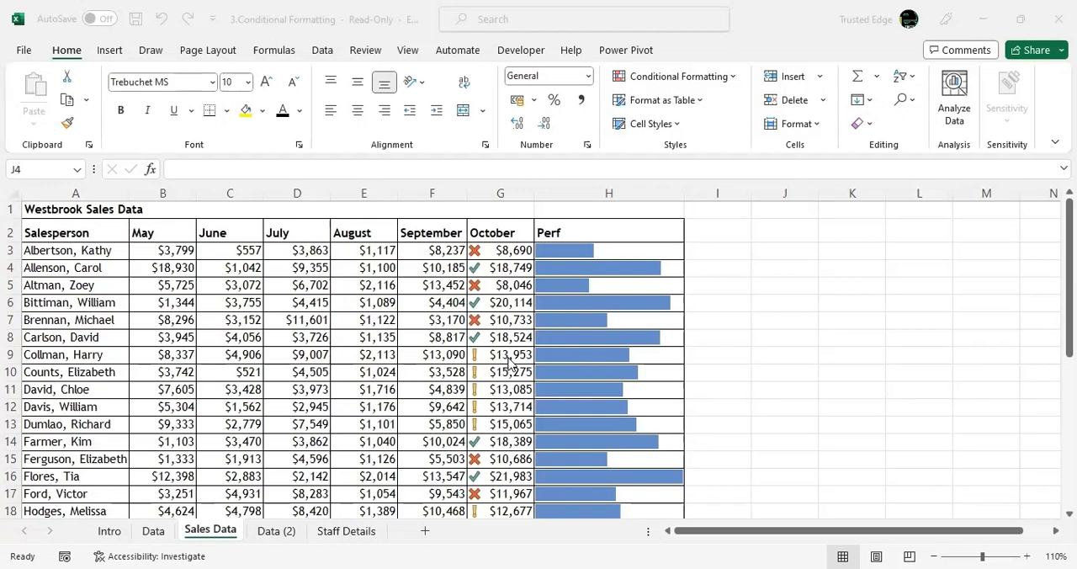
pyautogui.click(491, 253)
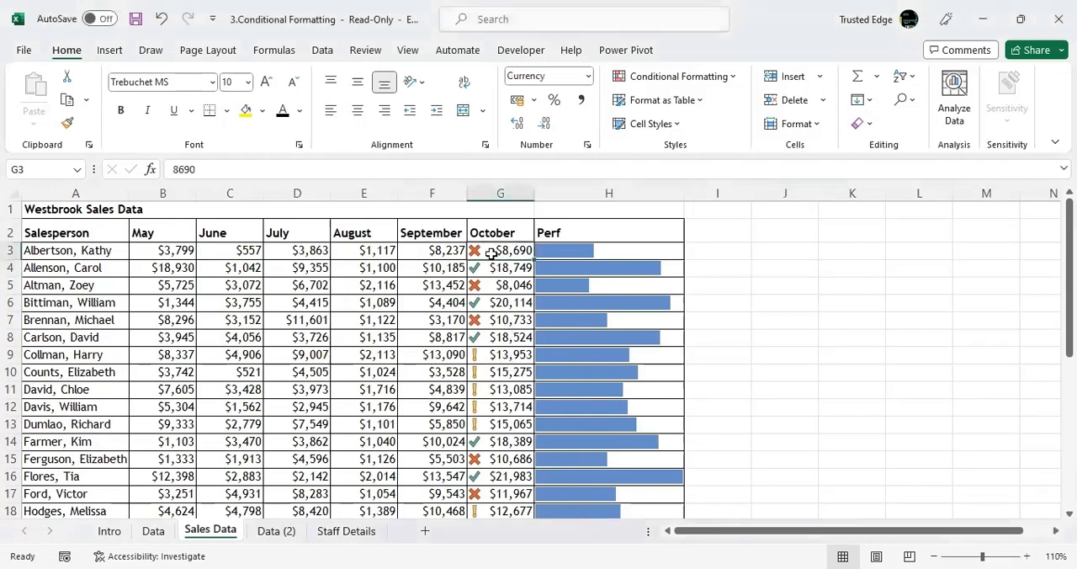
pyautogui.hotkey('ctrl', 'shift', 'Down')
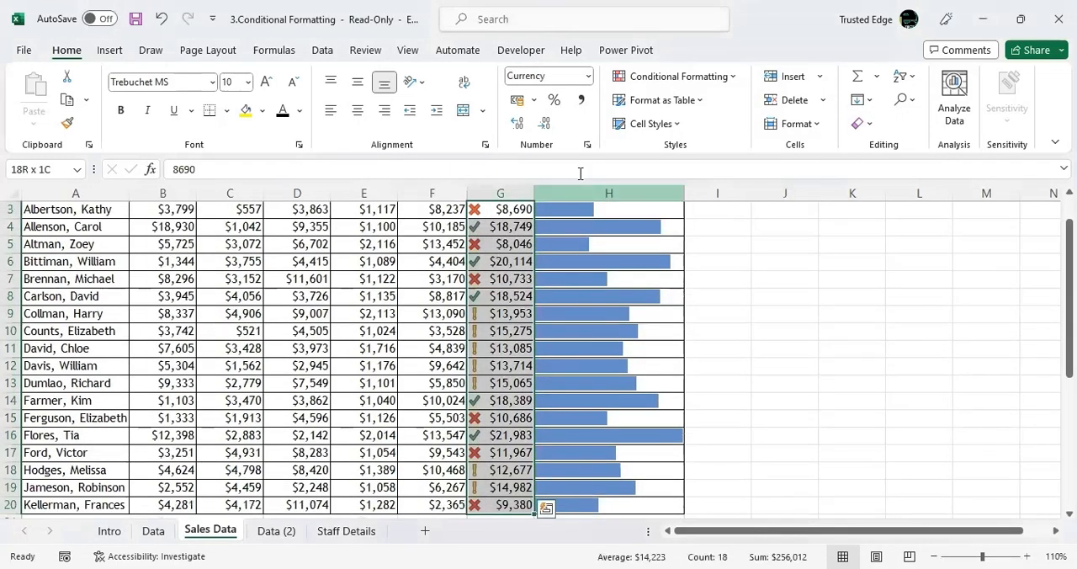
pyautogui.click(707, 77)
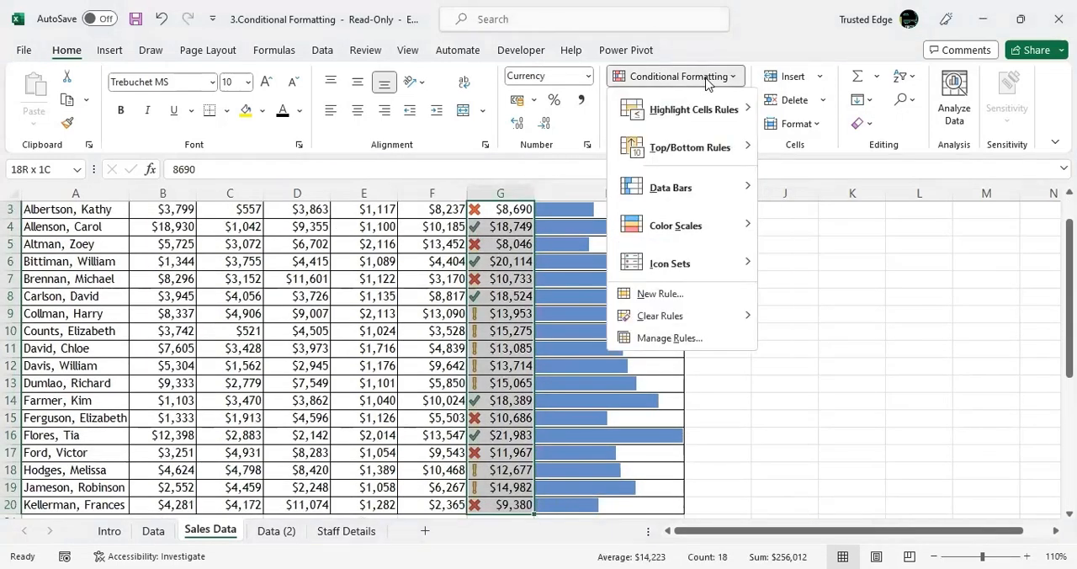
pyautogui.click(678, 341)
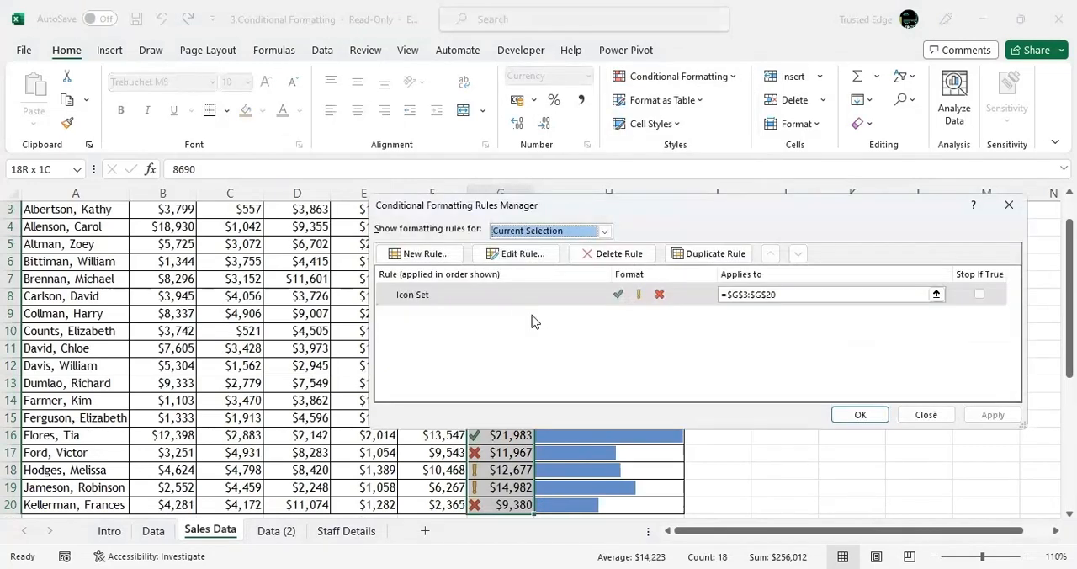
pyautogui.click(515, 296)
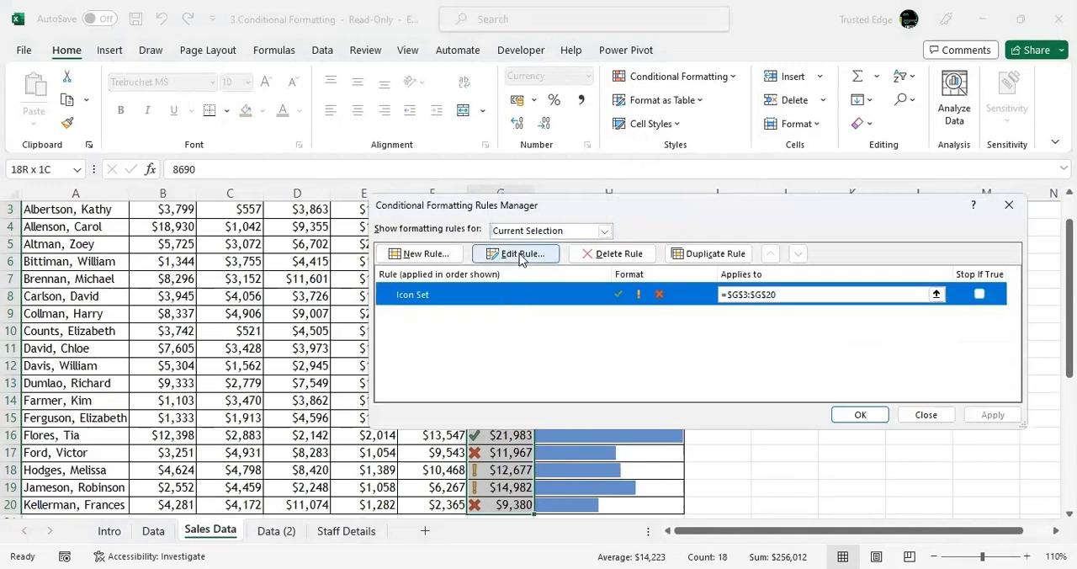
pyautogui.click(520, 254)
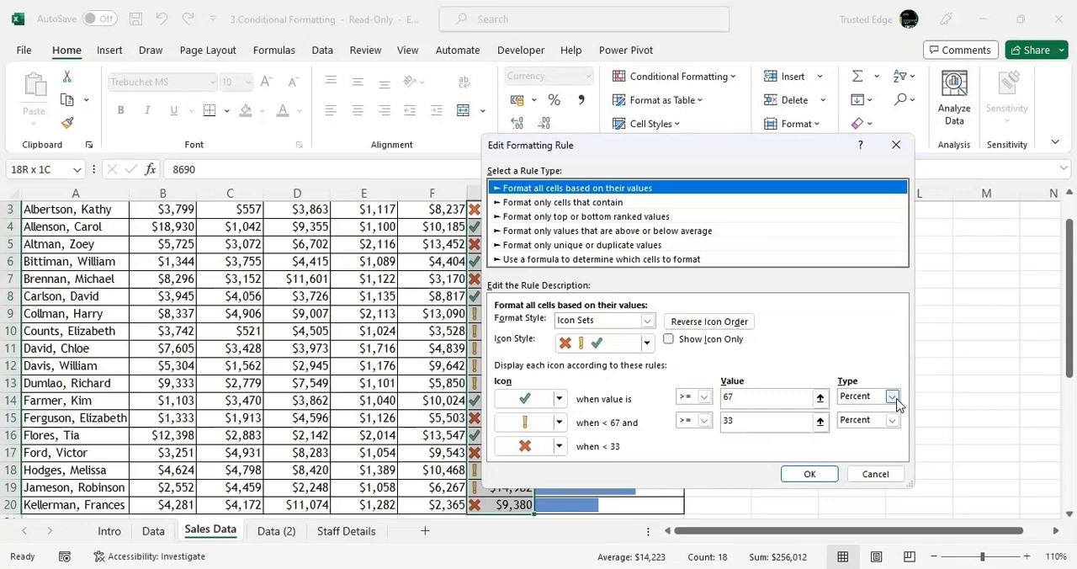
pyautogui.click(891, 396)
pyautogui.click(882, 411)
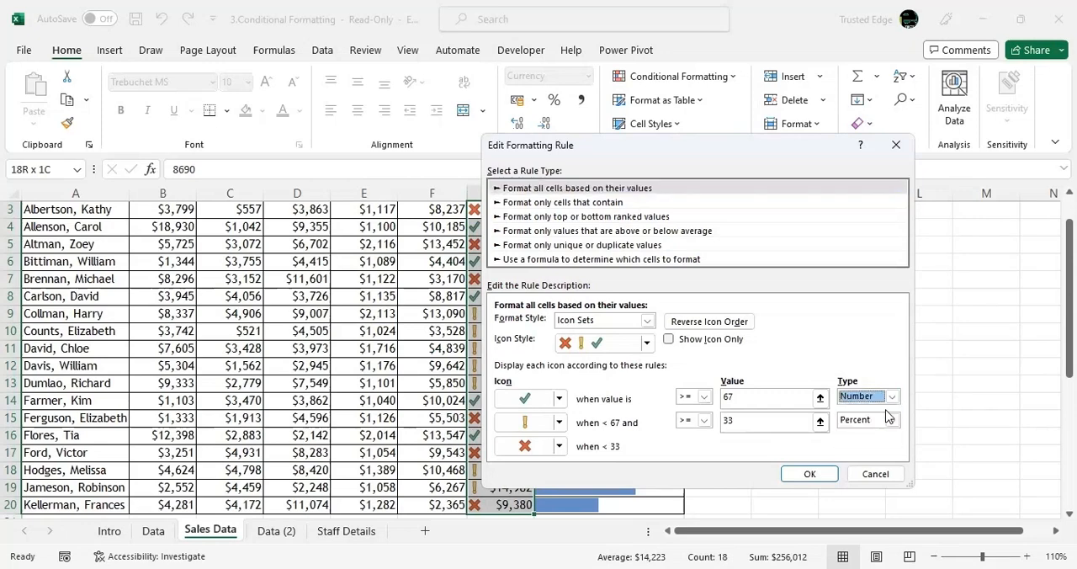
pyautogui.click(891, 420)
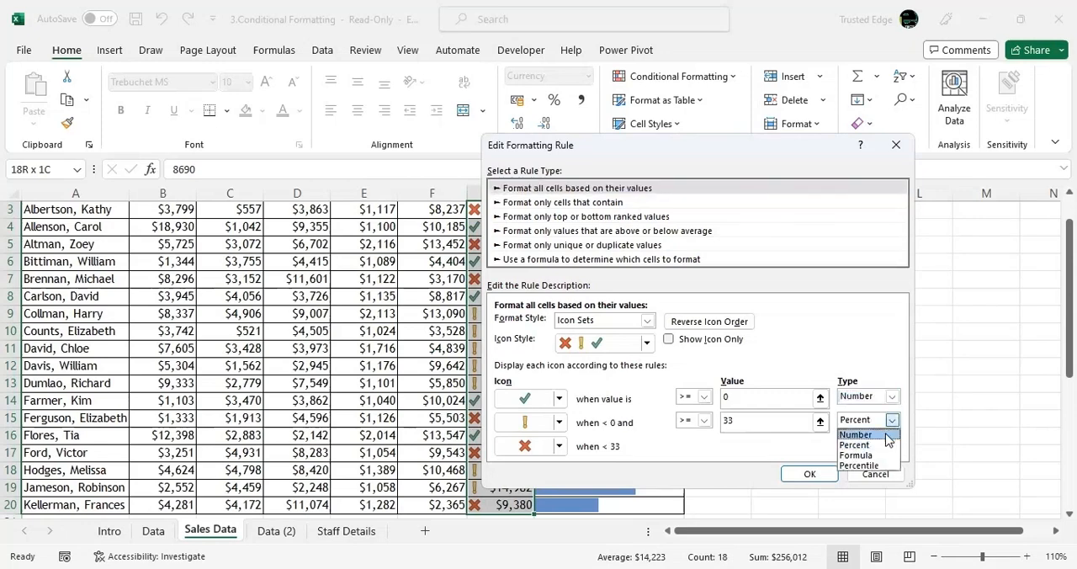
pyautogui.click(885, 434)
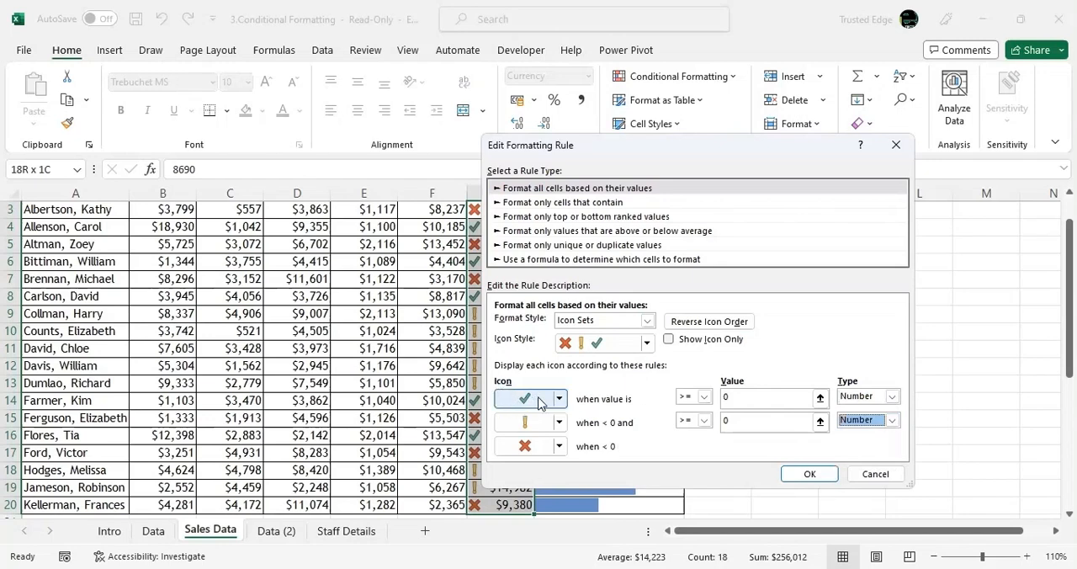
# Set the green check mark icon's threshold to values greater than or equal to 20000.
pyautogui.click(756, 397)
pyautogui.press('BackSpace')
pyautogui.write('2')
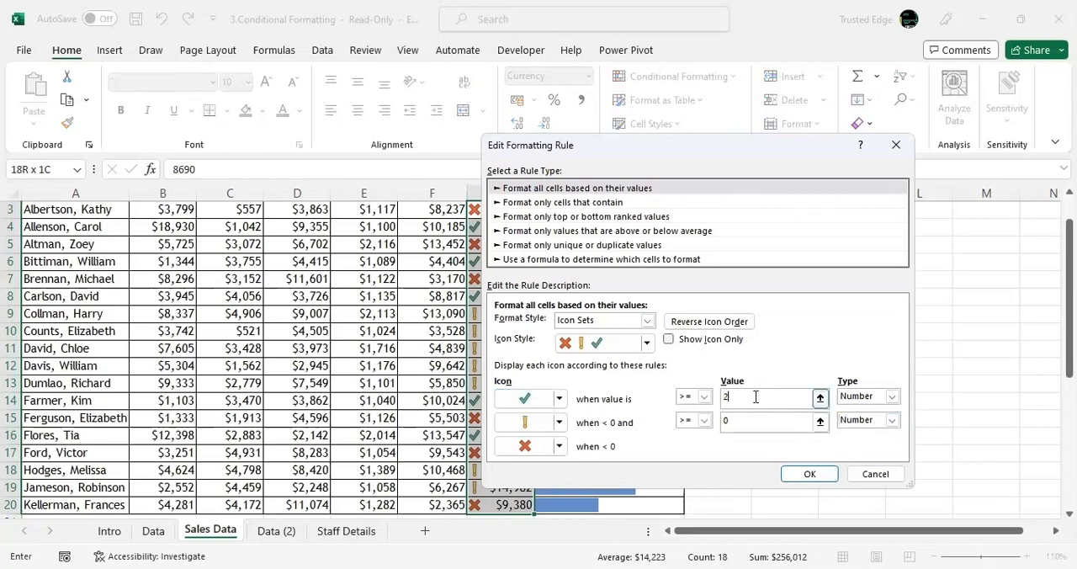
pyautogui.write('0000')
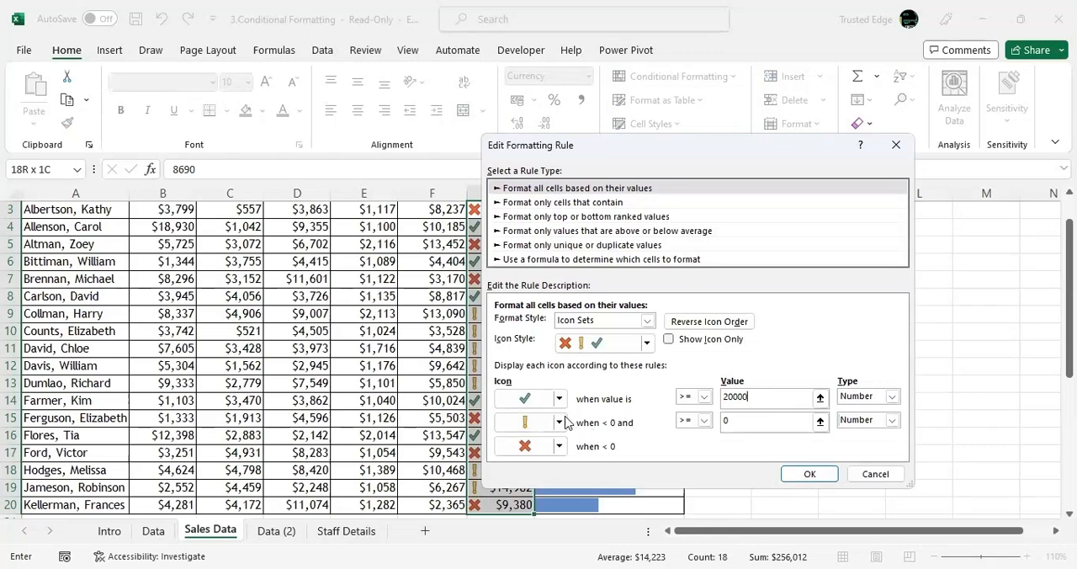
pyautogui.click(525, 425)
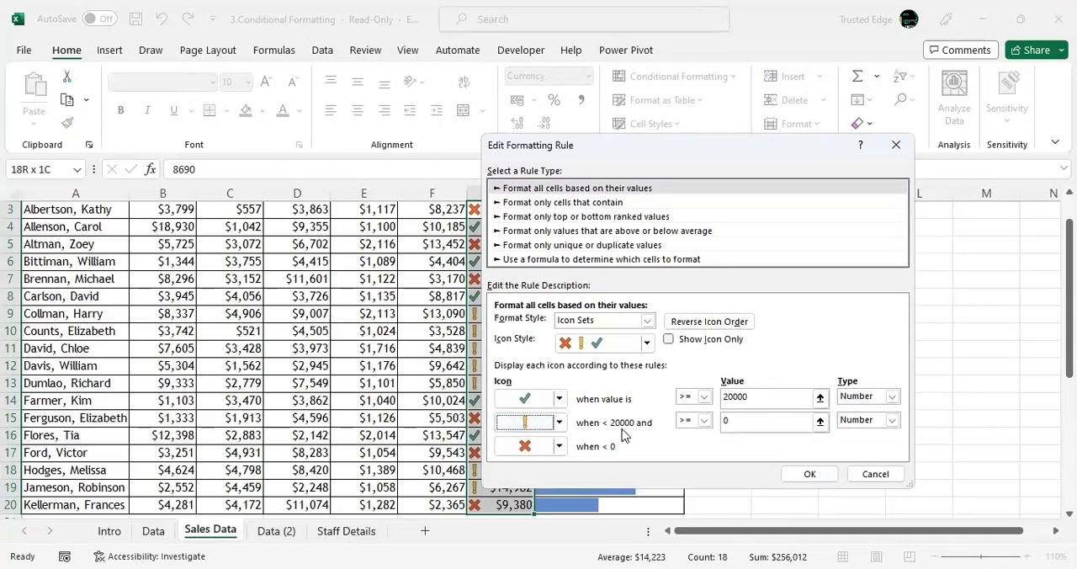
# Set the yellow exclamation icon's lower threshold to >= 15000 and apply the edited icon rule to G3:G20.
pyautogui.click(752, 424)
pyautogui.press('BackSpace')
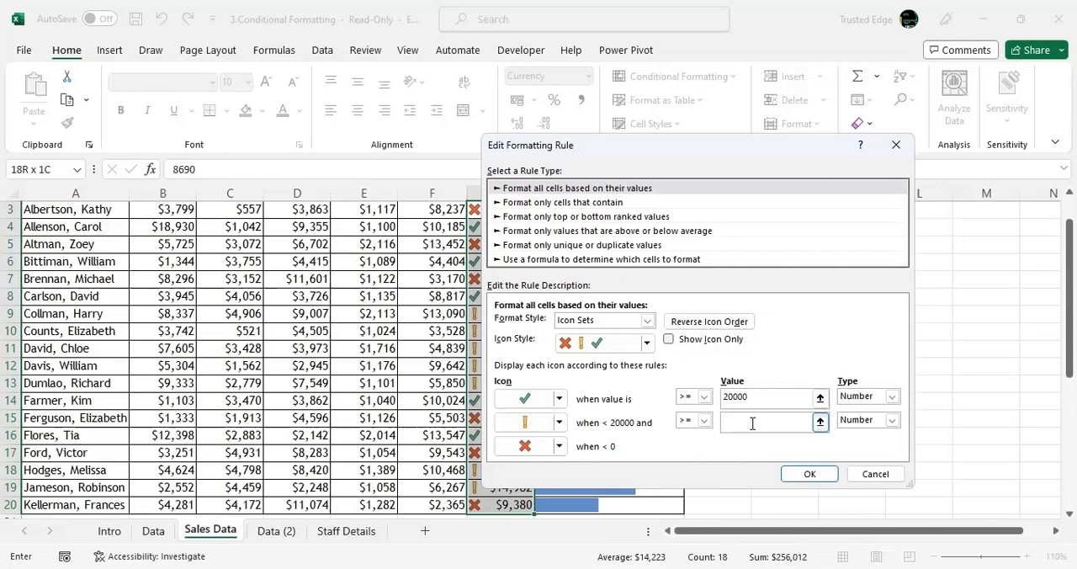
pyautogui.write('15000')
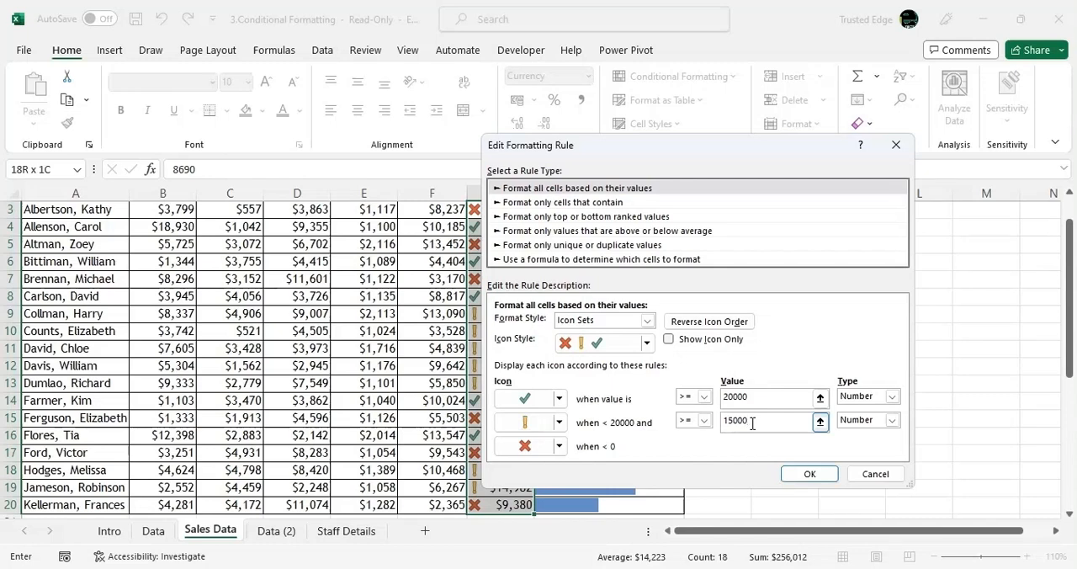
pyautogui.click(527, 448)
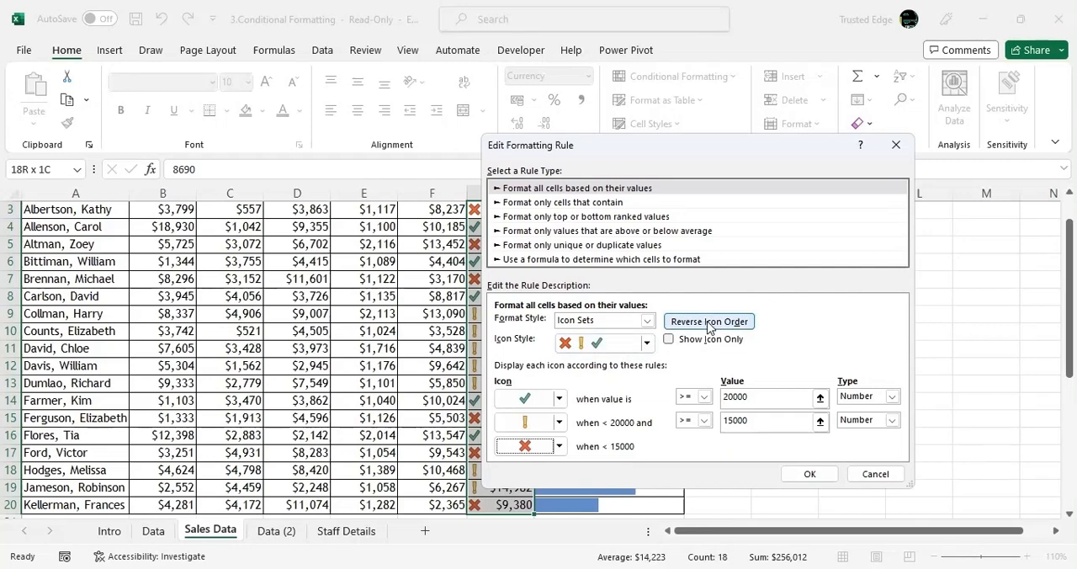
pyautogui.click(808, 474)
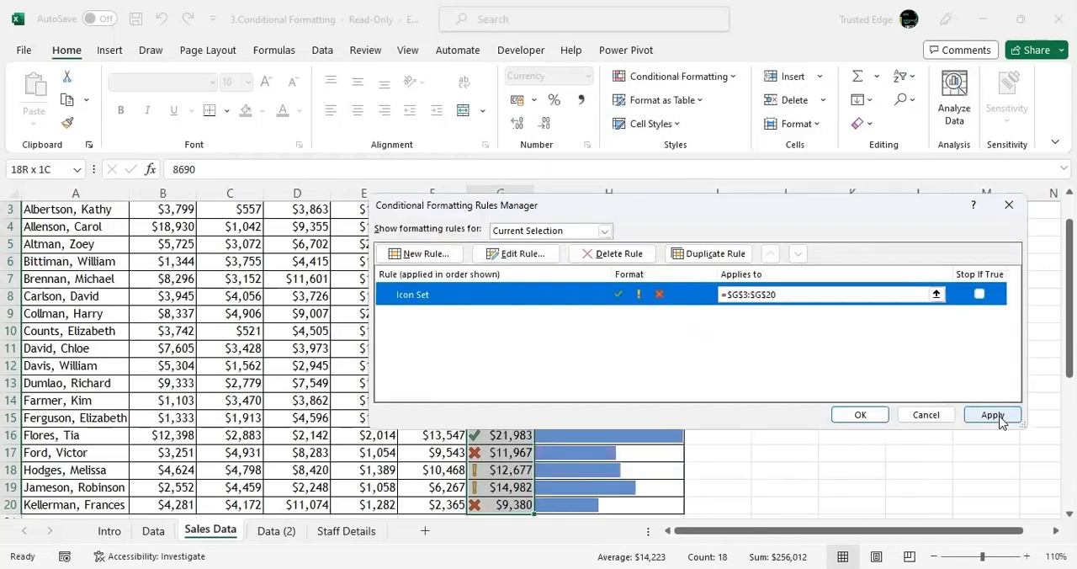
pyautogui.click(861, 415)
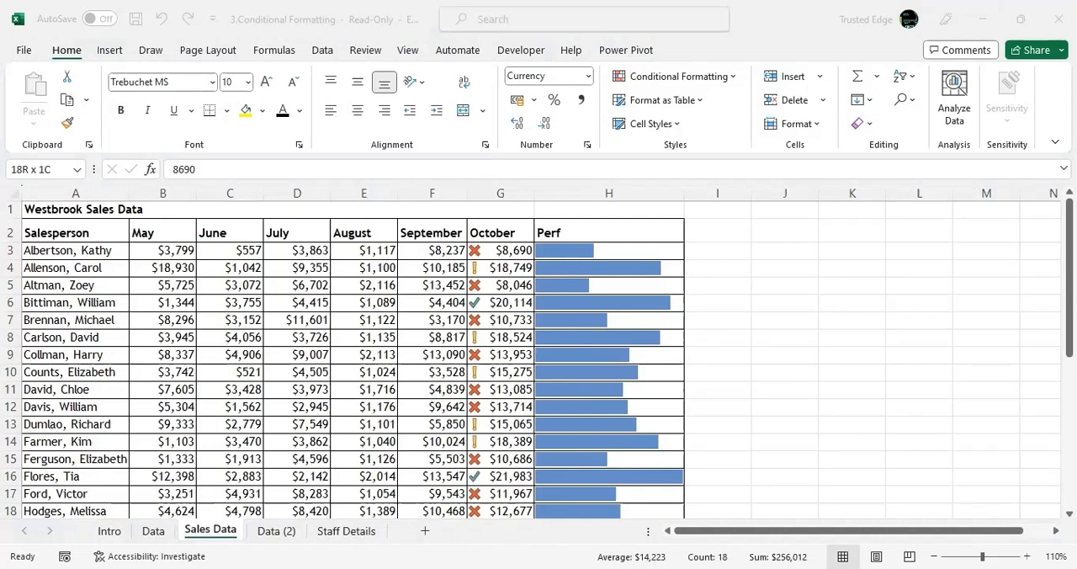
pyautogui.click(798, 380)
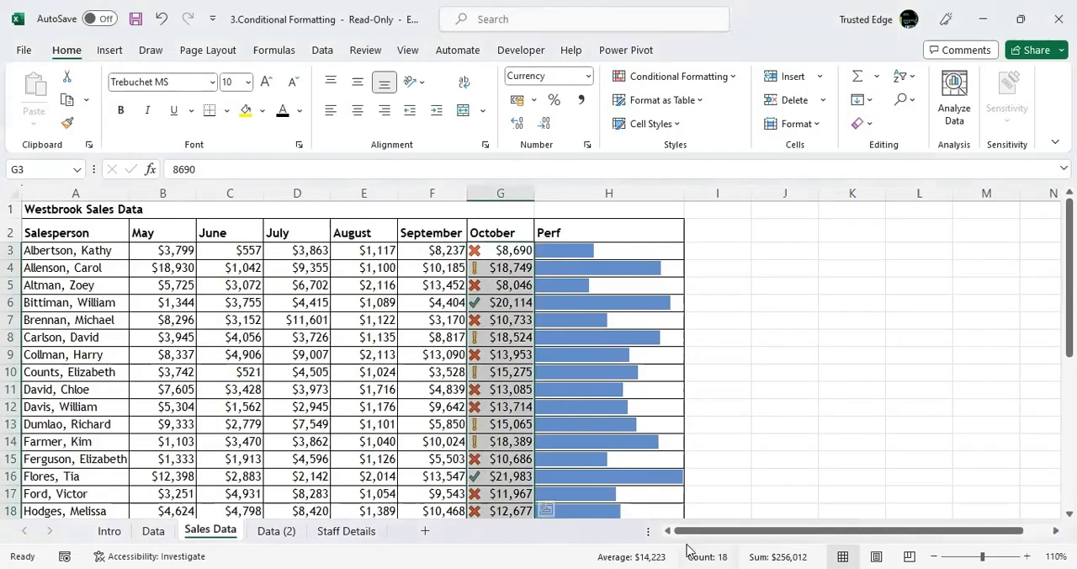